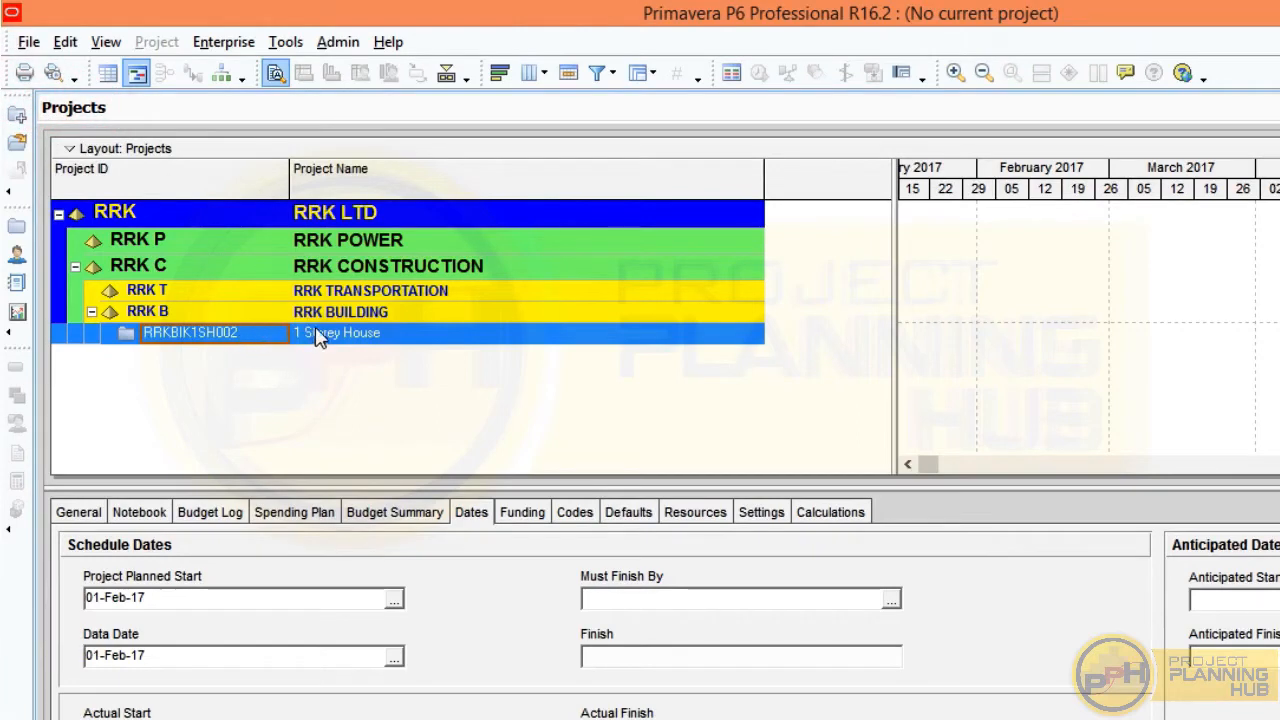
Open the RRKBIK1SH002 (1 Storey House) project and bring up its WBS view.
{"action": "right_click", "coordinate": [240, 342]}
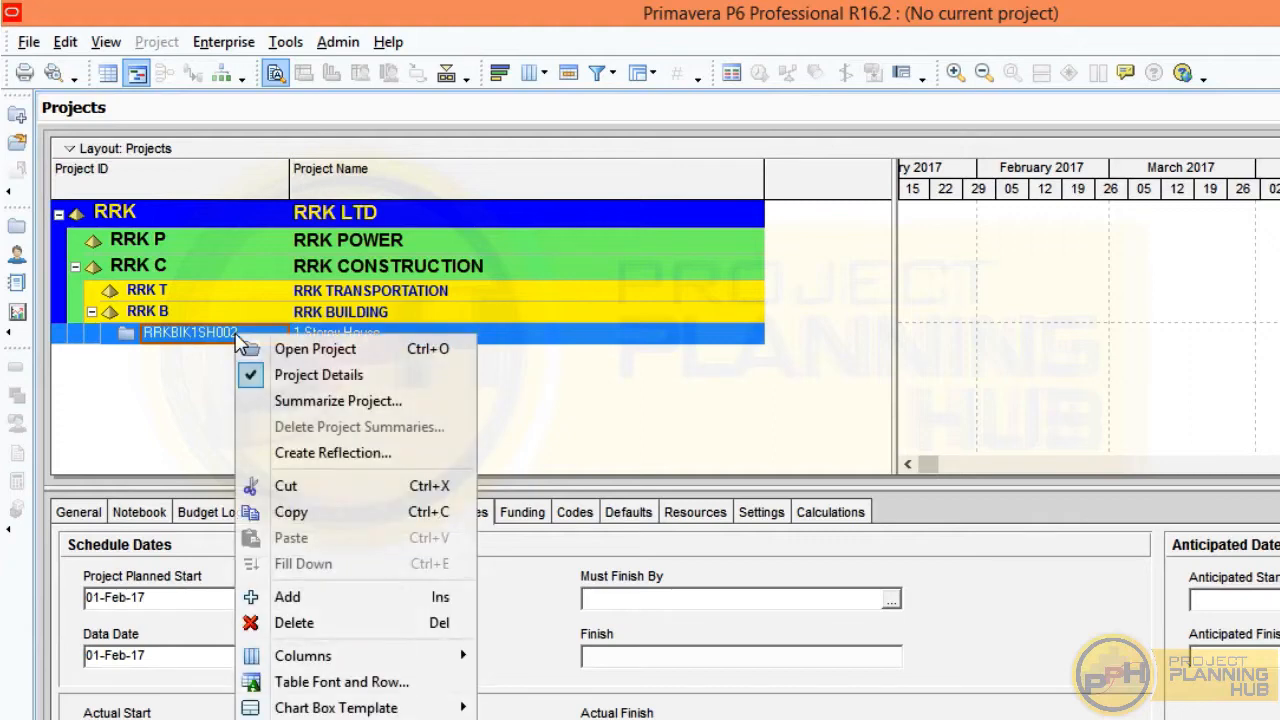
{"action": "left_click", "coordinate": [340, 352]}
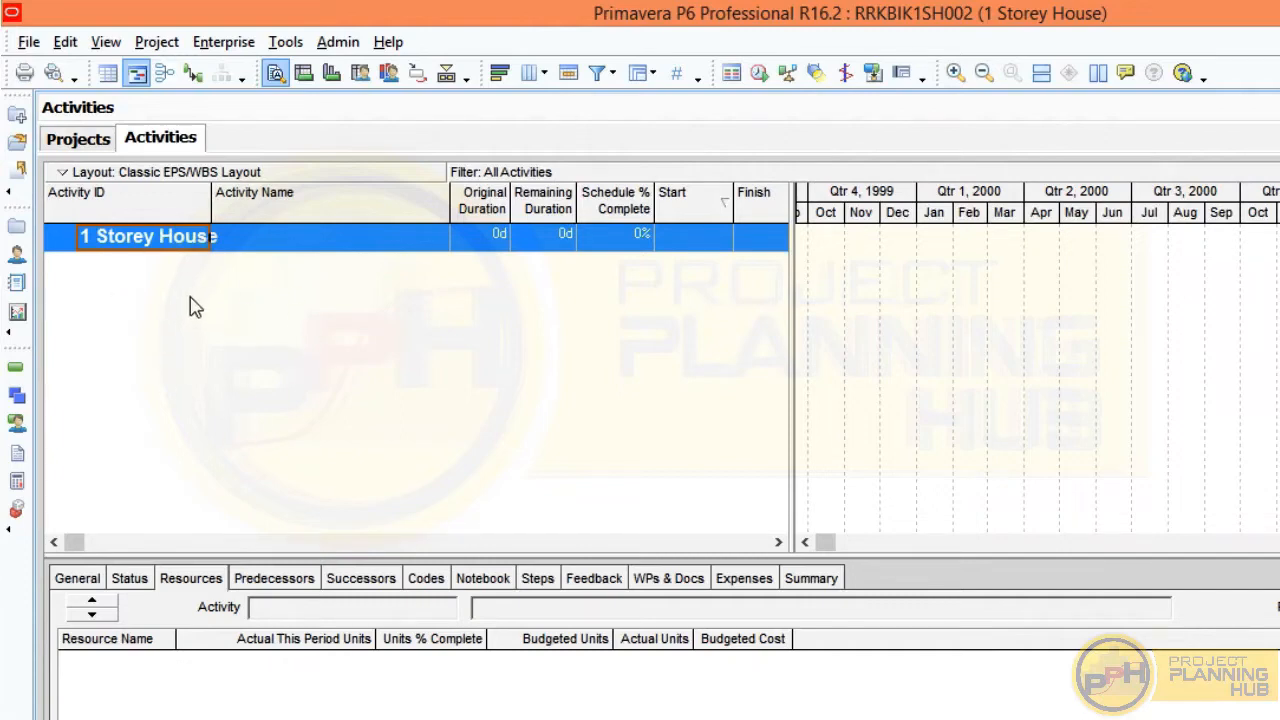
{"action": "left_click", "coordinate": [158, 42]}
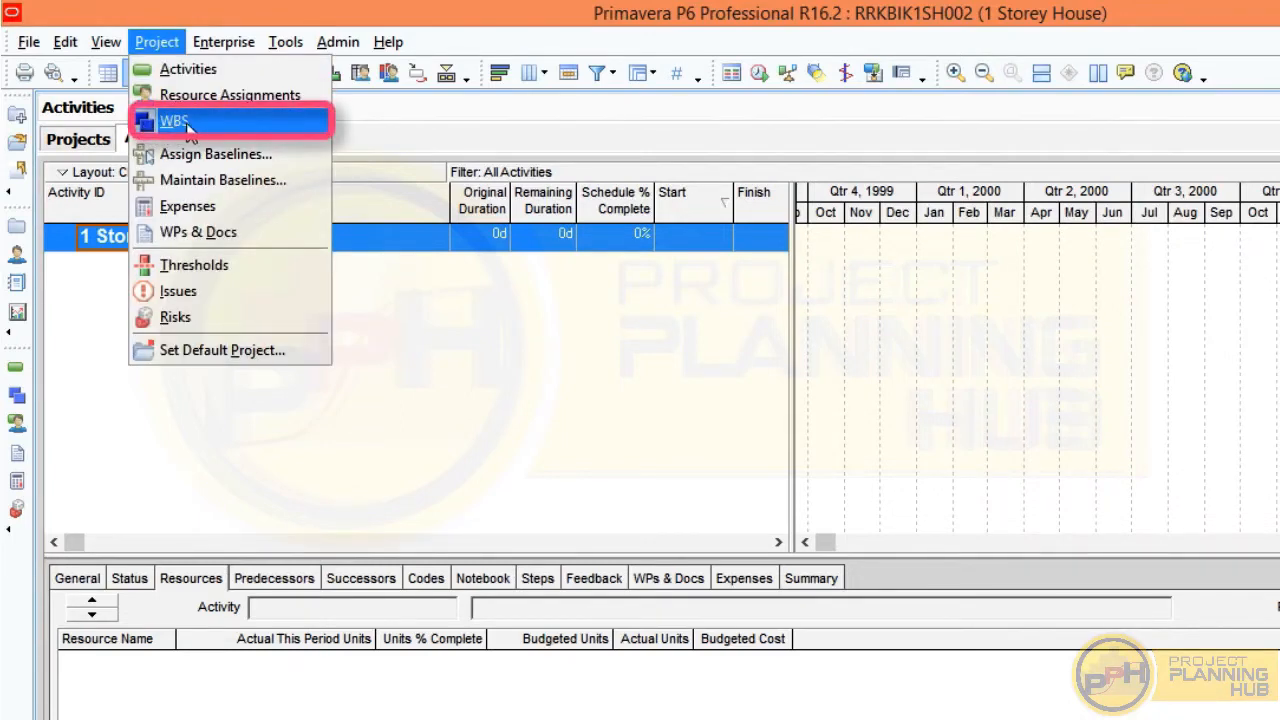
{"action": "left_click", "coordinate": [102, 410]}
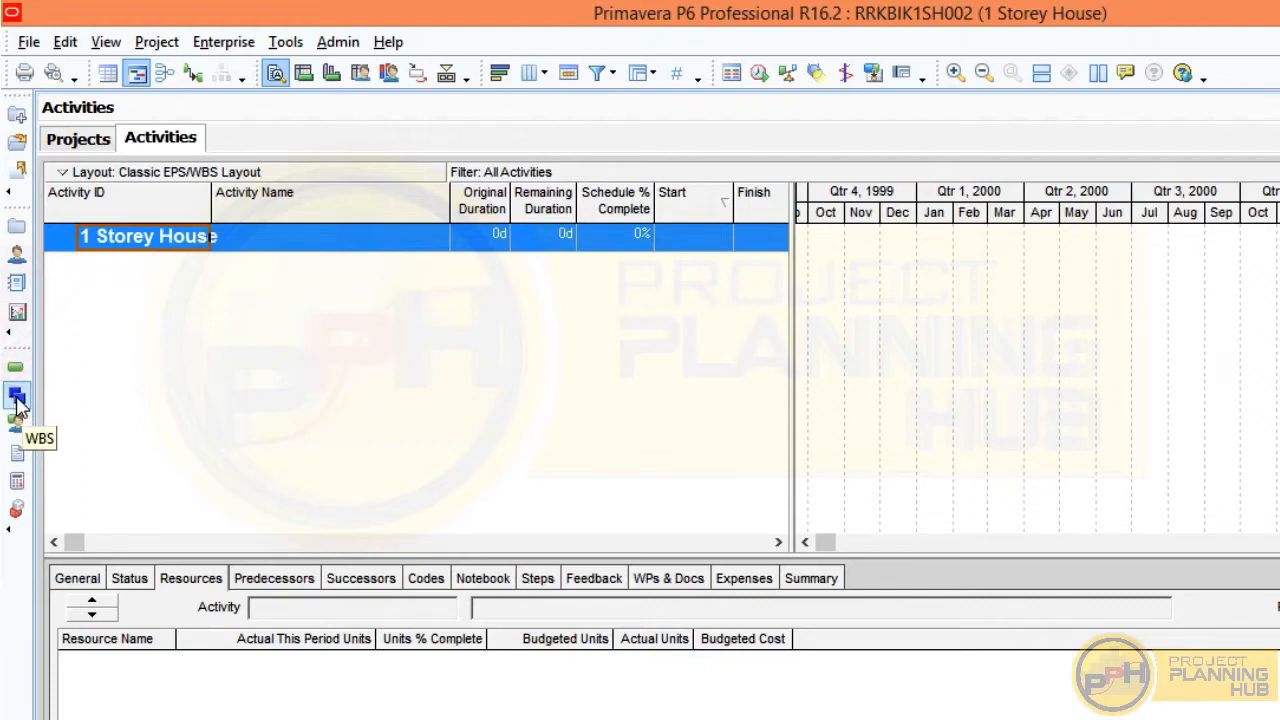
{"action": "left_click", "coordinate": [157, 44]}
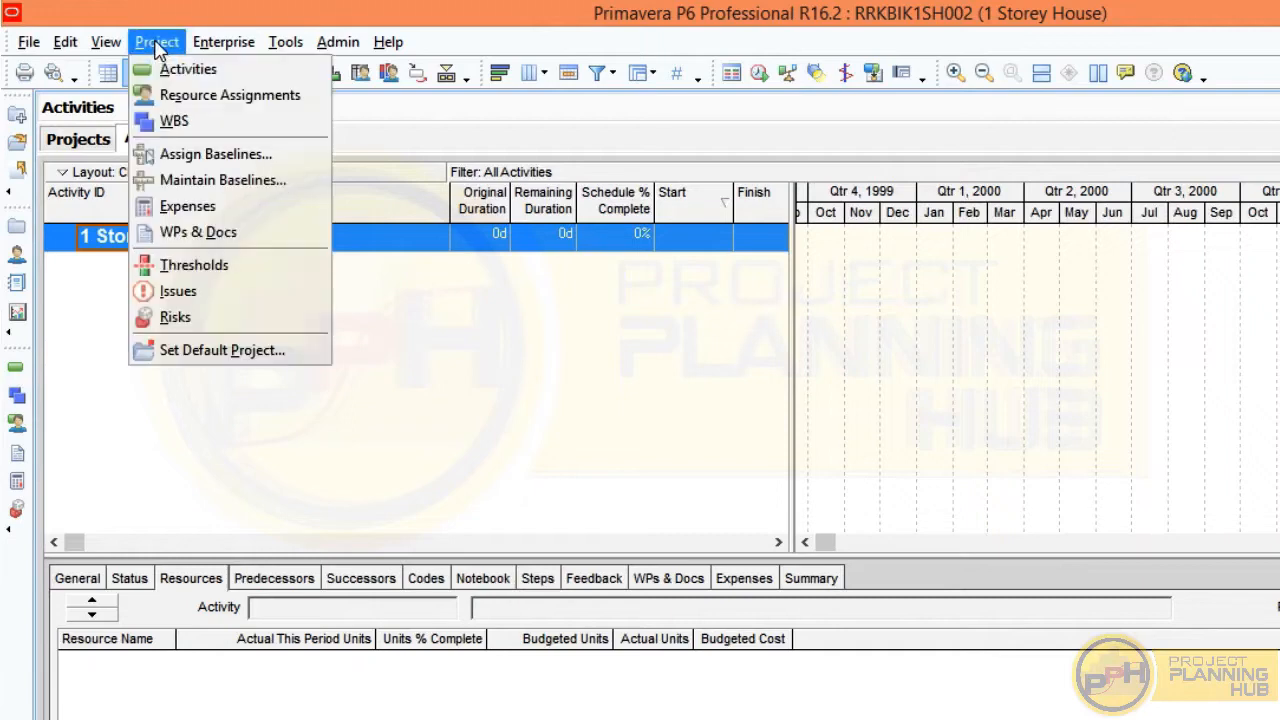
{"action": "left_click", "coordinate": [166, 124]}
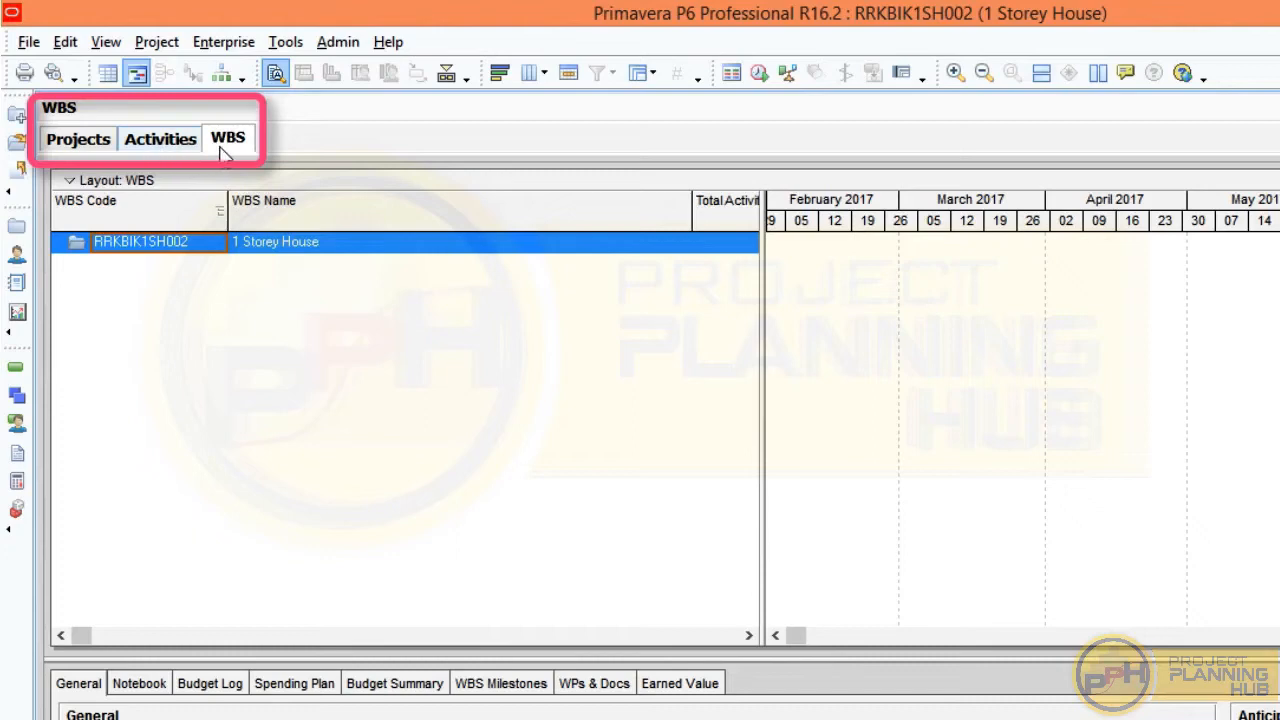
Look through the Activities and Projects views, and return to the WBS view.
{"action": "left_click", "coordinate": [178, 148]}
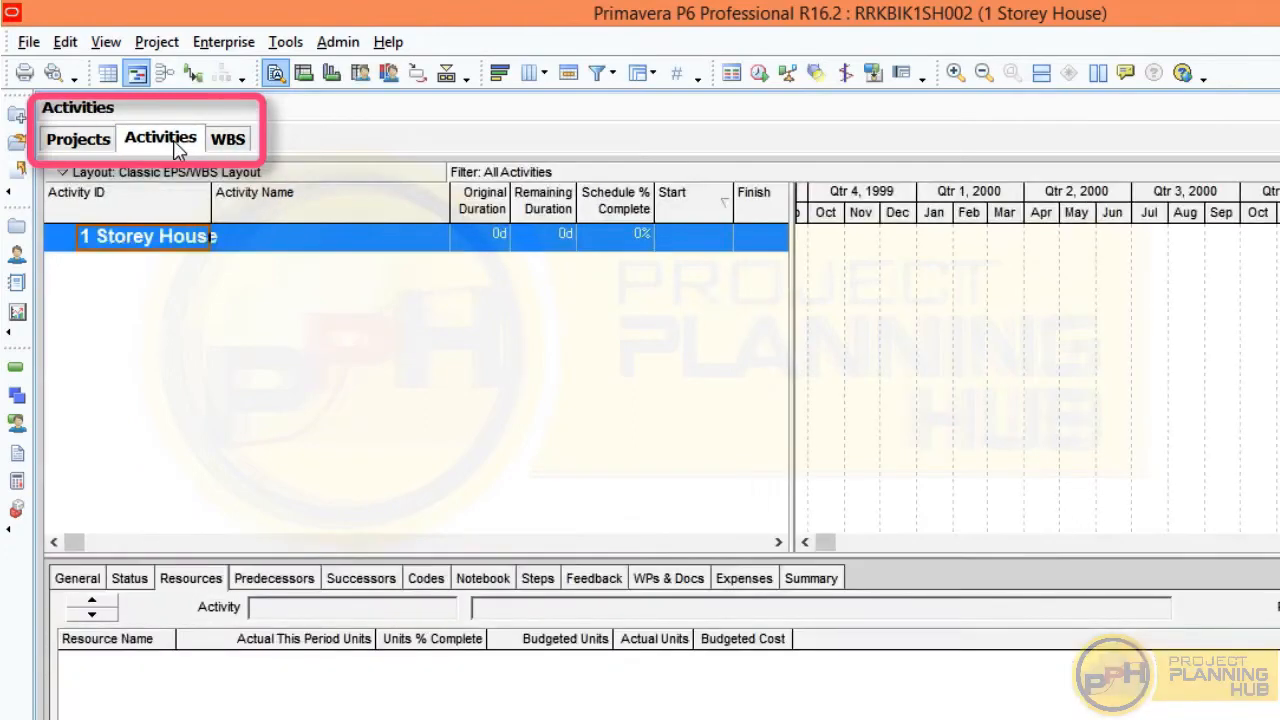
{"action": "left_click", "coordinate": [80, 146]}
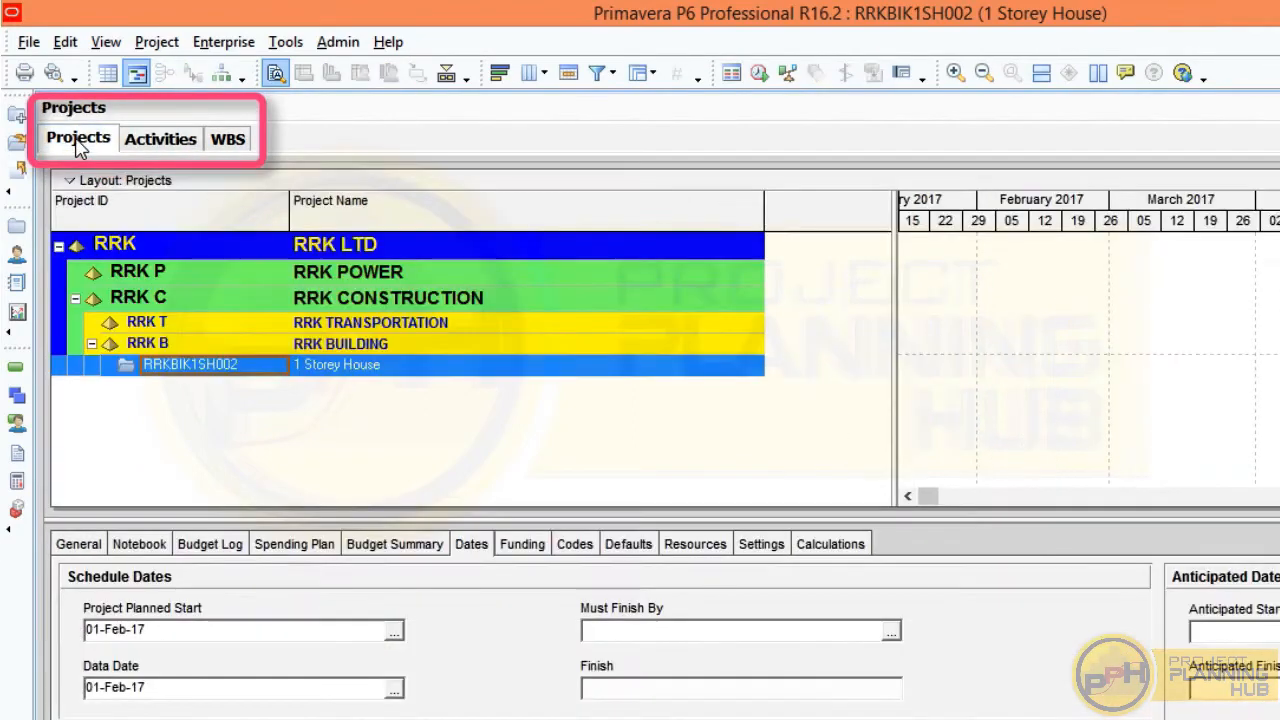
{"action": "left_click", "coordinate": [236, 145]}
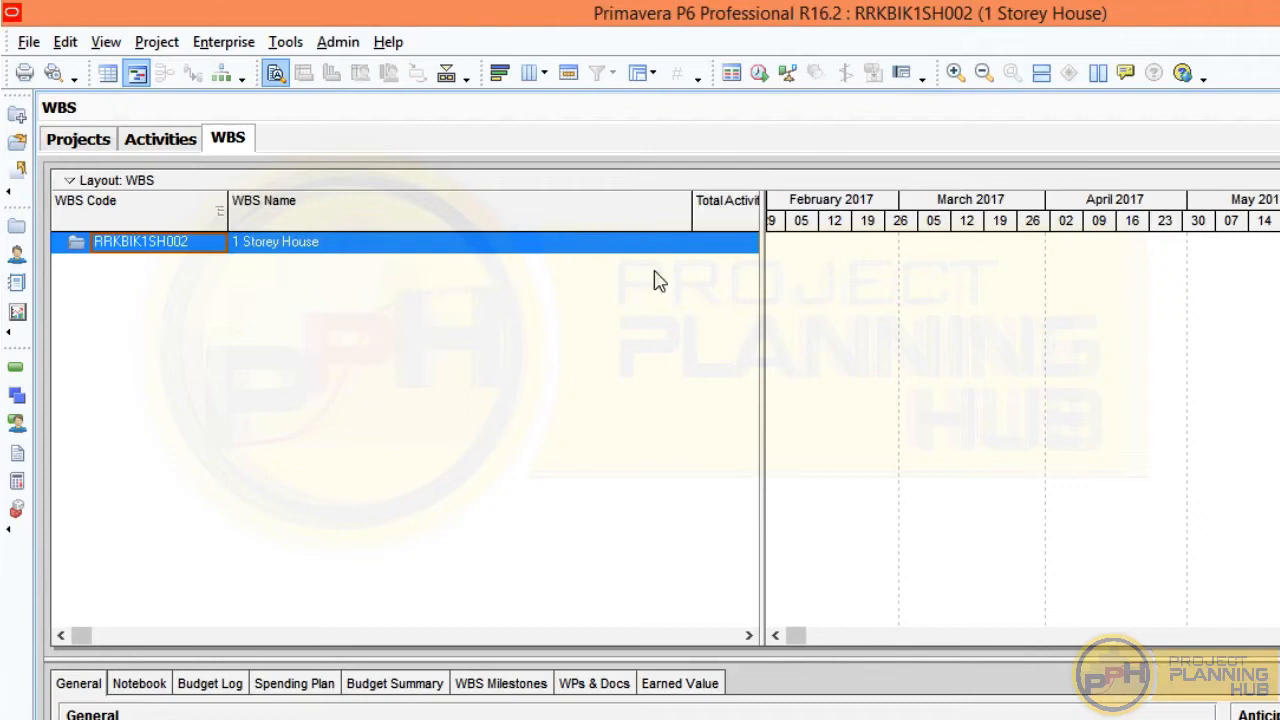
Remove the Total Activities column from the WBS table and adjust the divider between the table and the Gantt chart.
{"action": "left_click_drag", "start_coordinate": [762, 317], "coordinate": [1066, 310]}
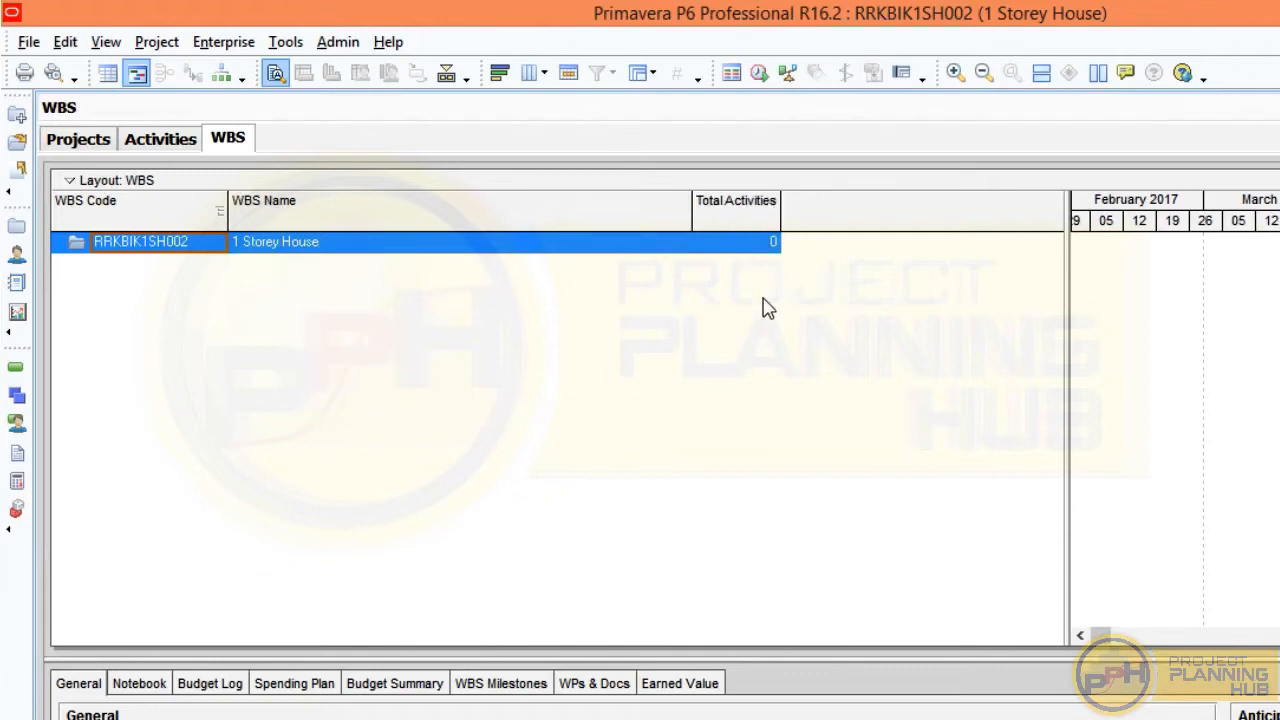
{"action": "right_click", "coordinate": [734, 285]}
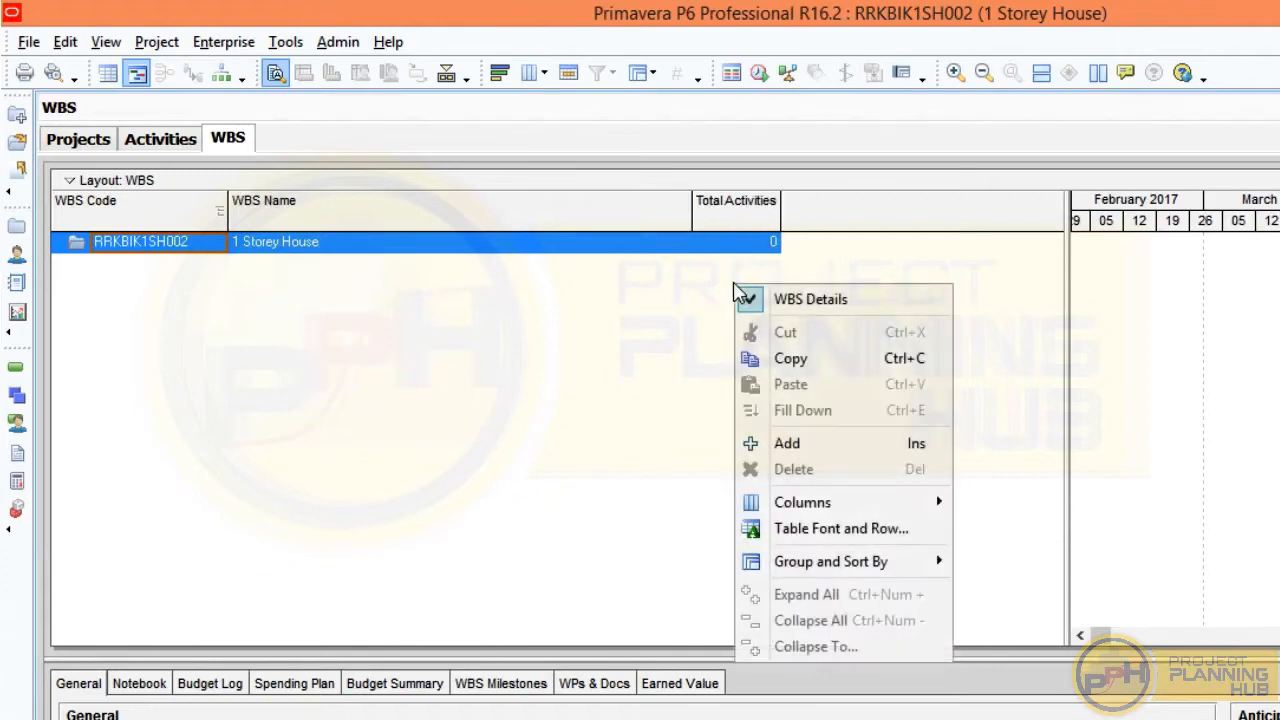
{"action": "mouse_move", "coordinate": [820, 507]}
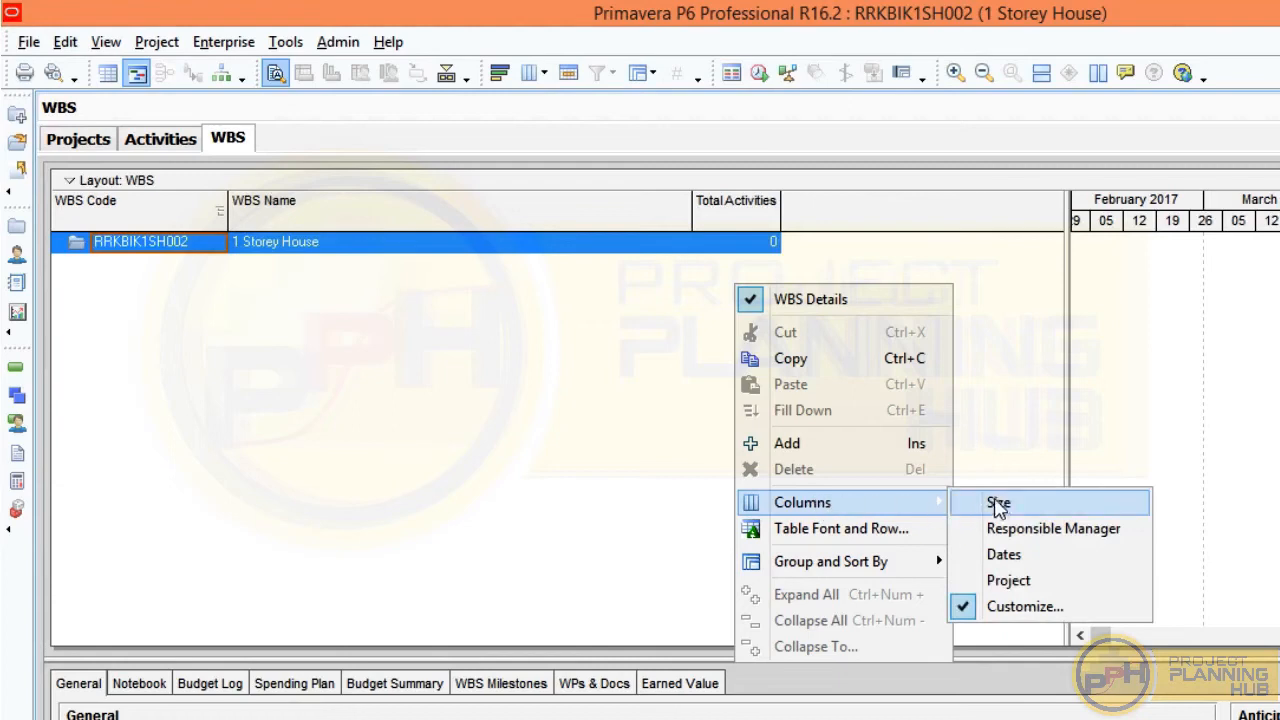
{"action": "left_click", "coordinate": [1031, 612]}
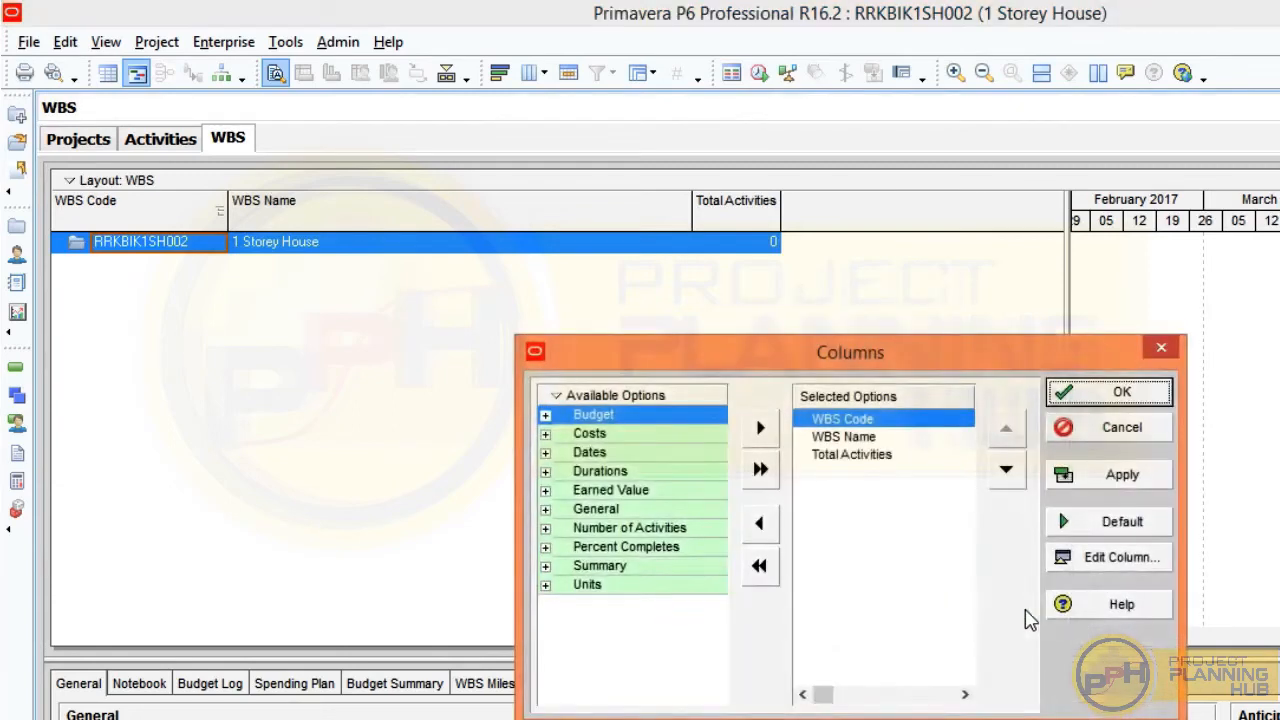
{"action": "left_click", "coordinate": [849, 458]}
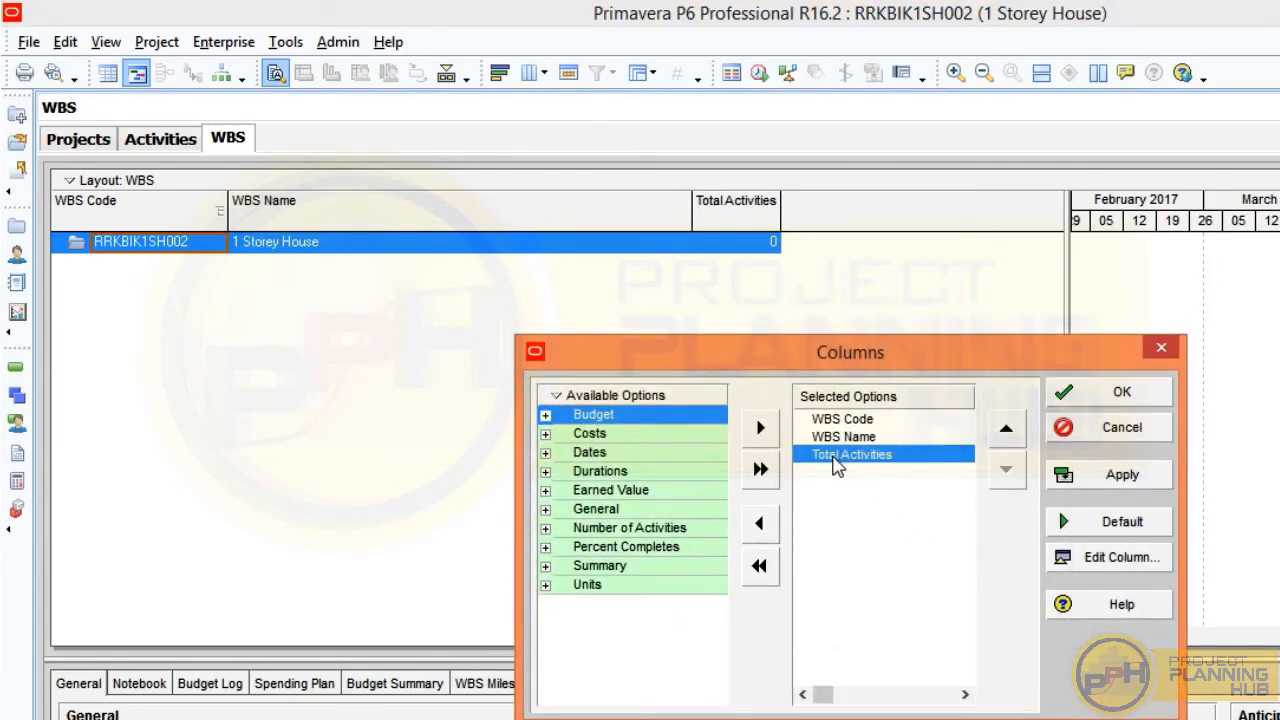
{"action": "double_click", "coordinate": [836, 460]}
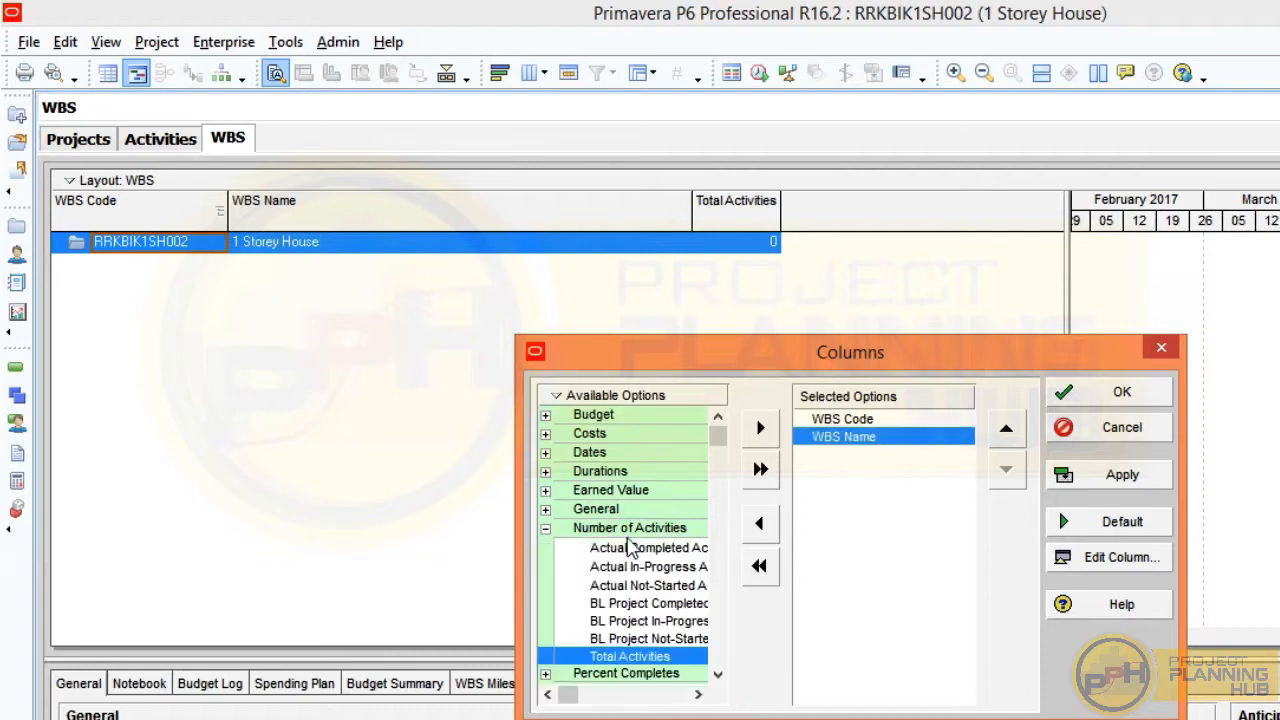
{"action": "left_click", "coordinate": [1084, 398]}
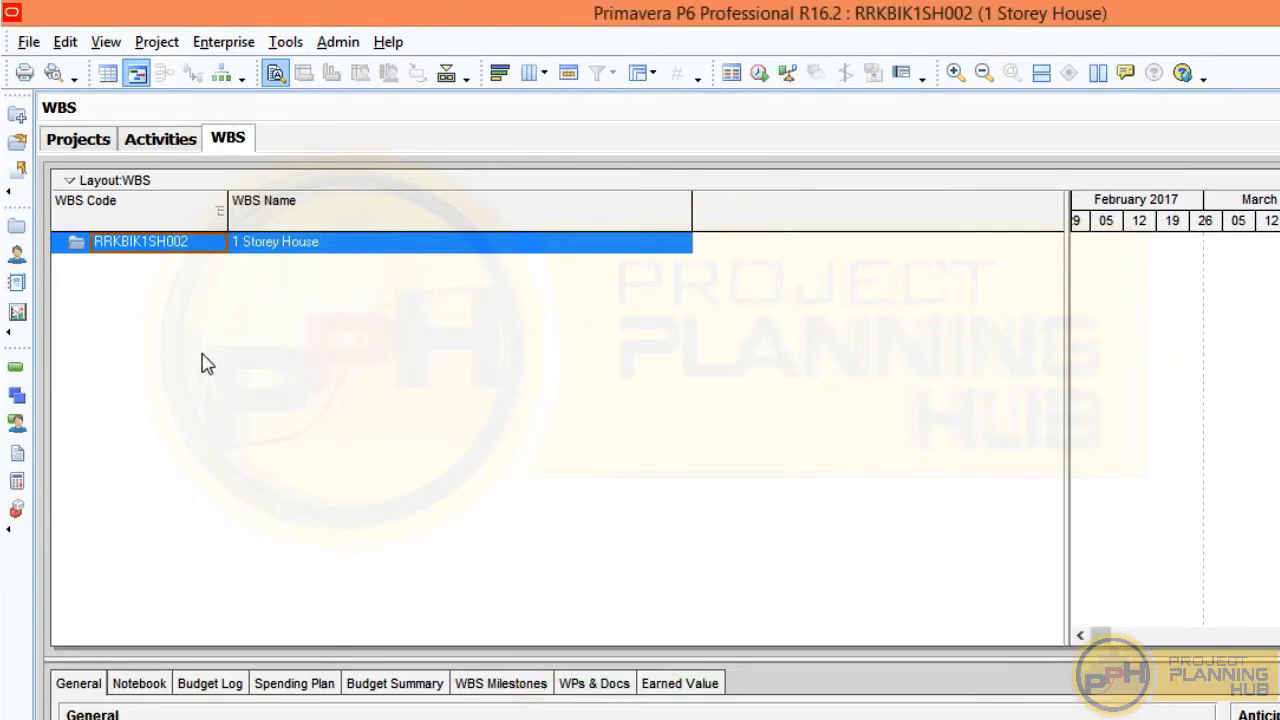
{"action": "left_click_drag", "start_coordinate": [1066, 399], "coordinate": [790, 372]}
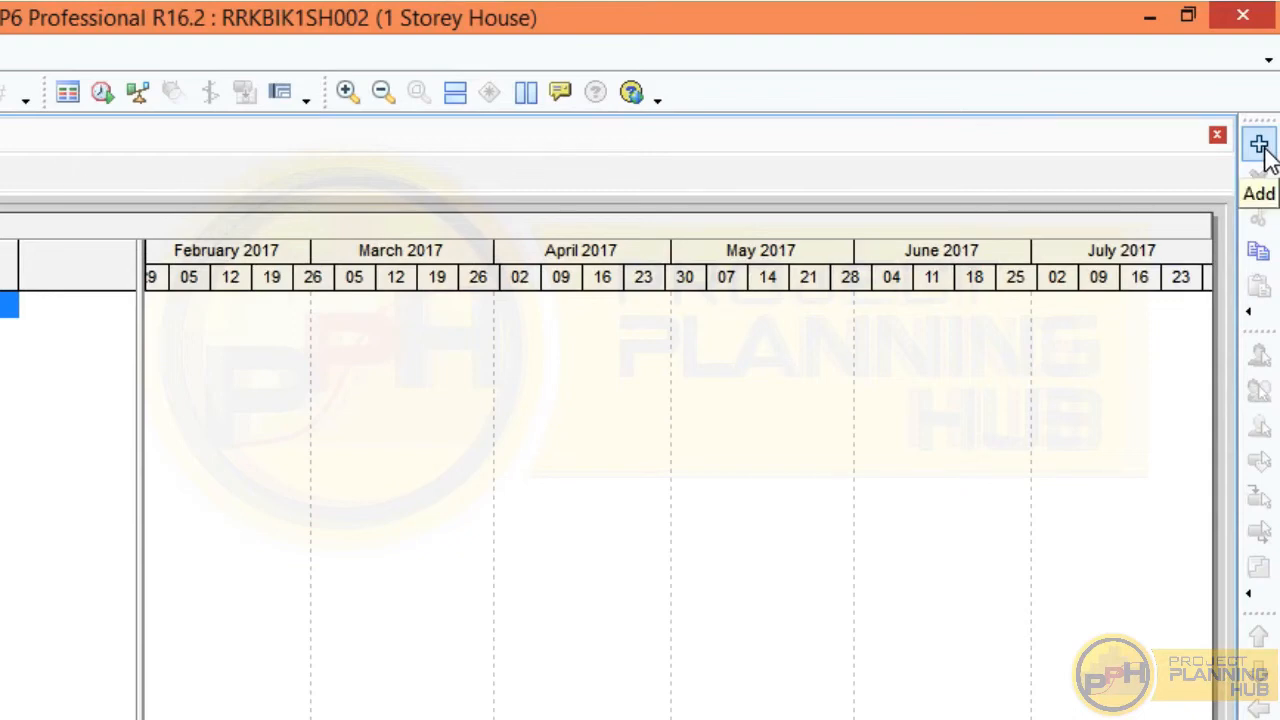
Add a WBS element under the 1 Storey House project and name it Starting Works.
{"action": "left_click", "coordinate": [1262, 155]}
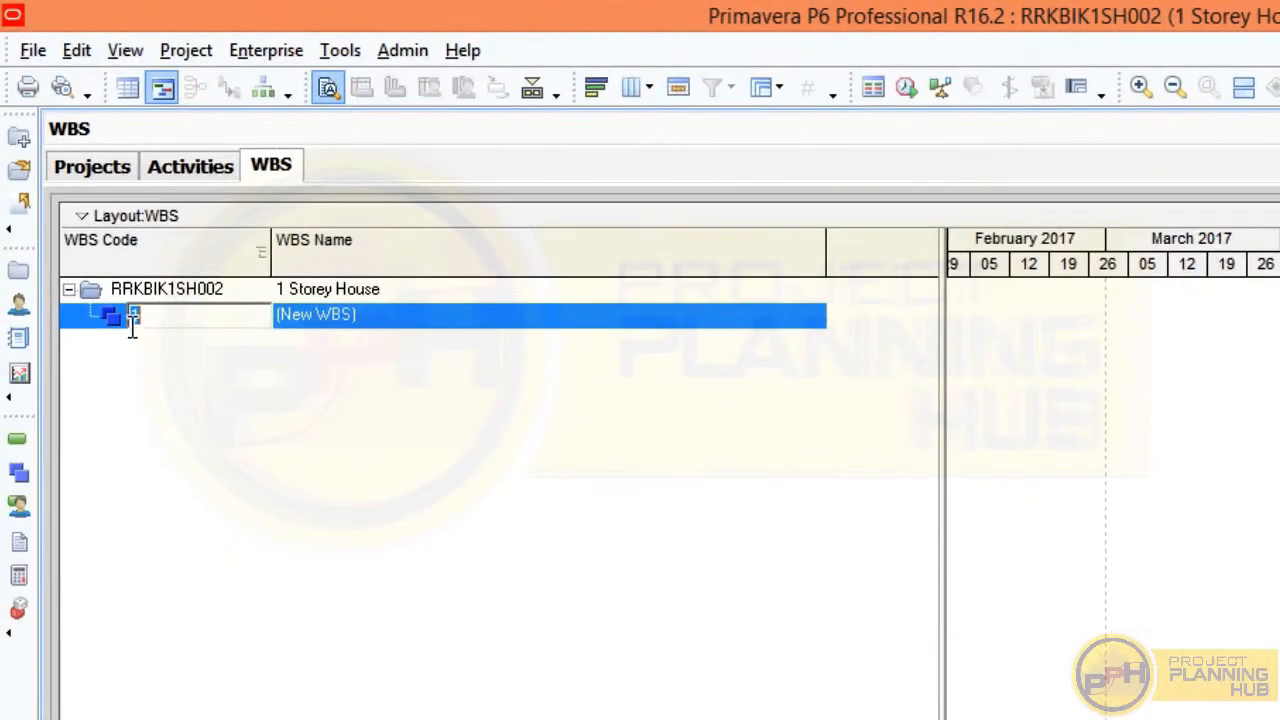
{"action": "key", "text": "Return"}
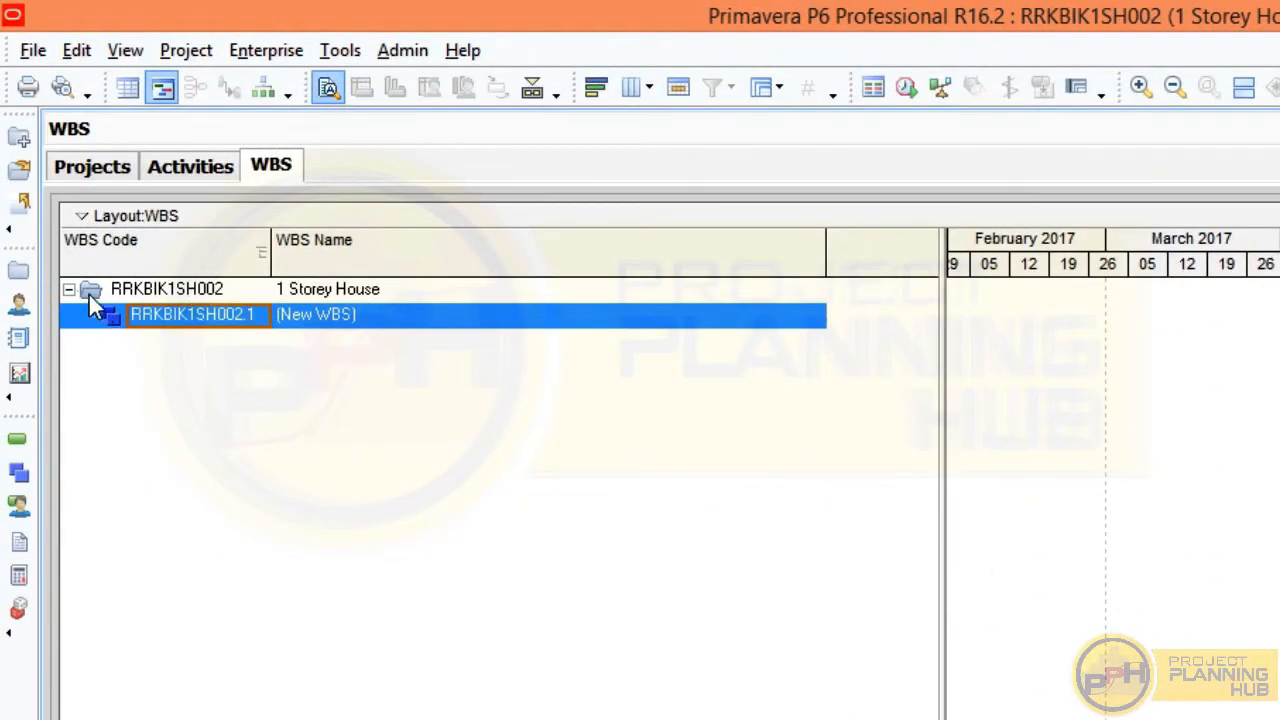
{"action": "left_click", "coordinate": [127, 292]}
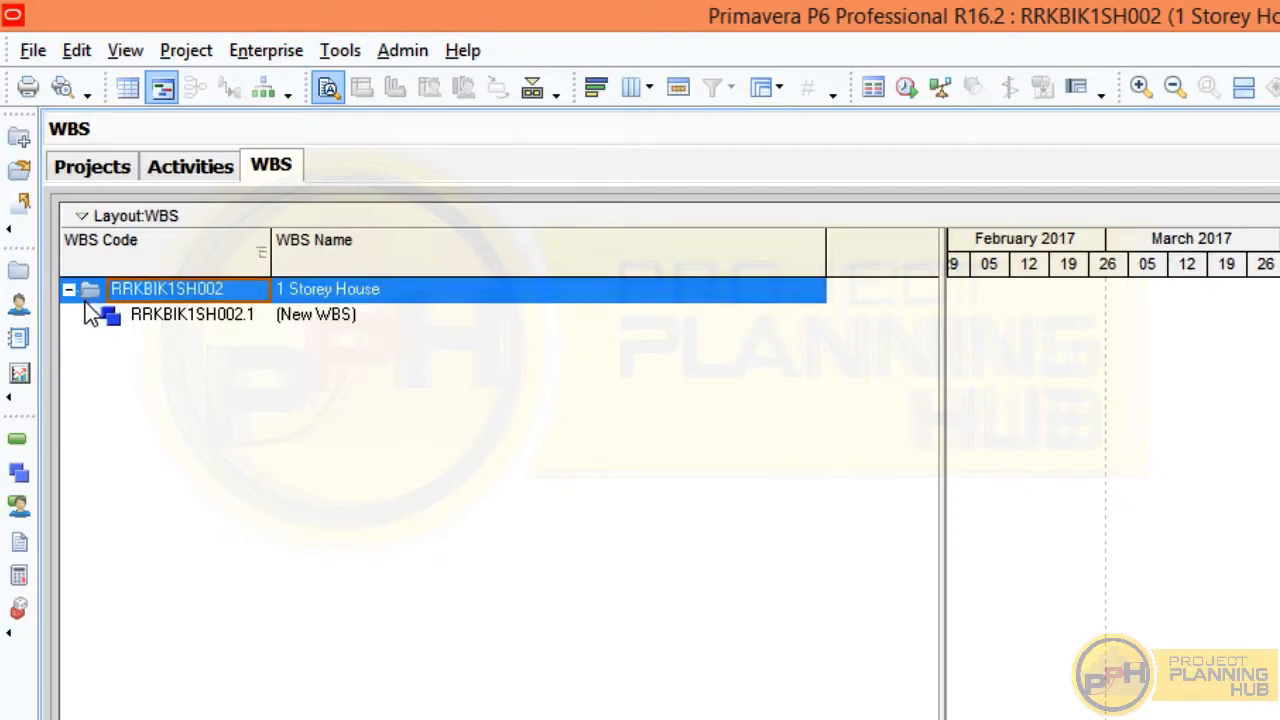
{"action": "left_click", "coordinate": [330, 316]}
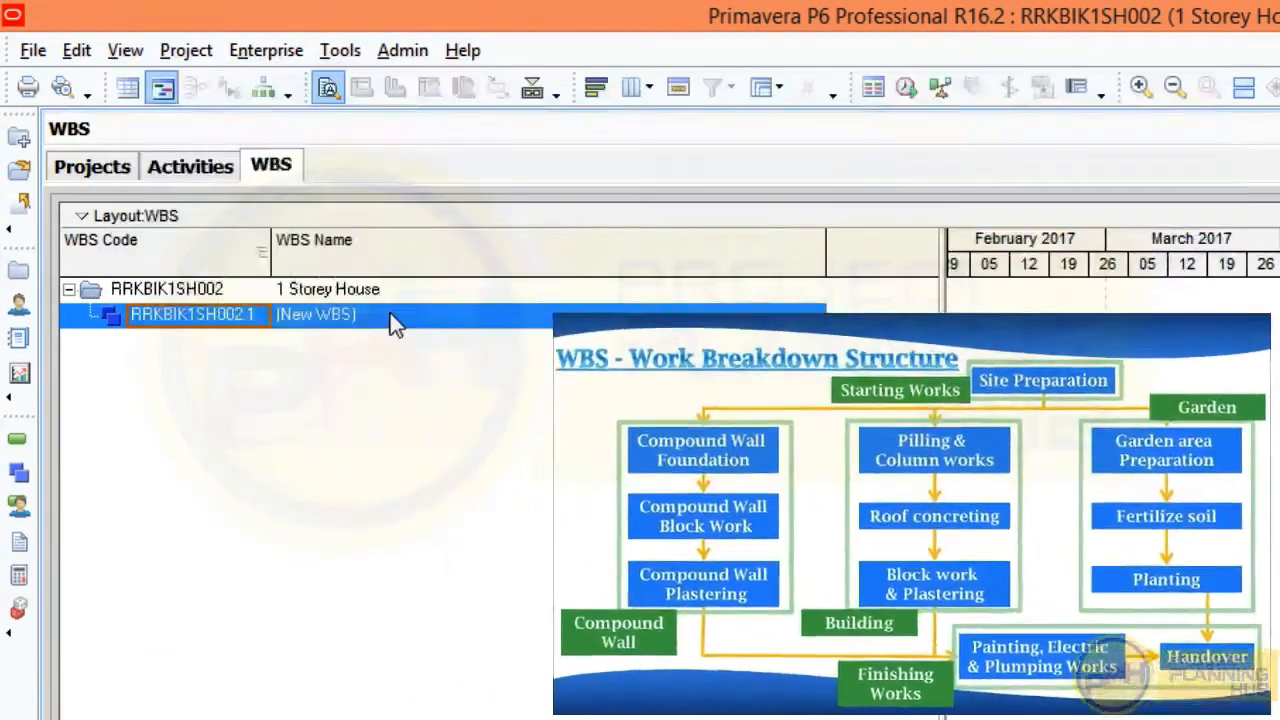
{"action": "left_click", "coordinate": [390, 313]}
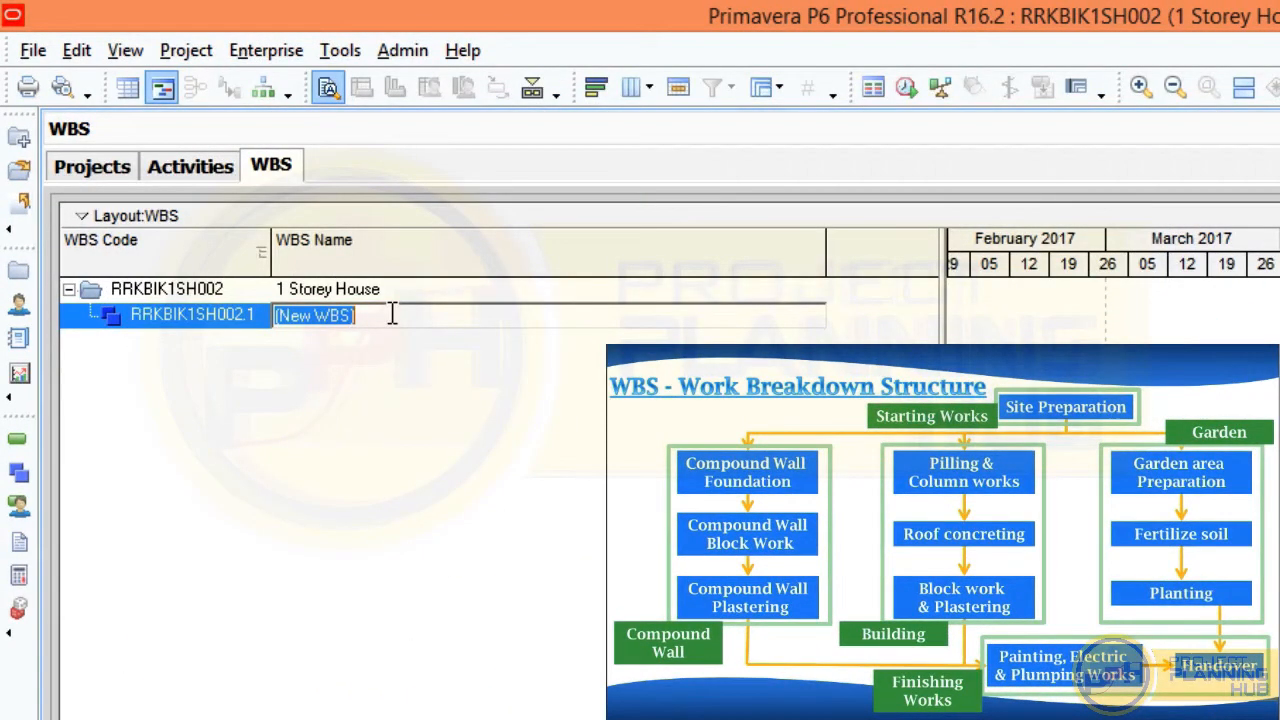
{"action": "type", "text": "Starting Works"}
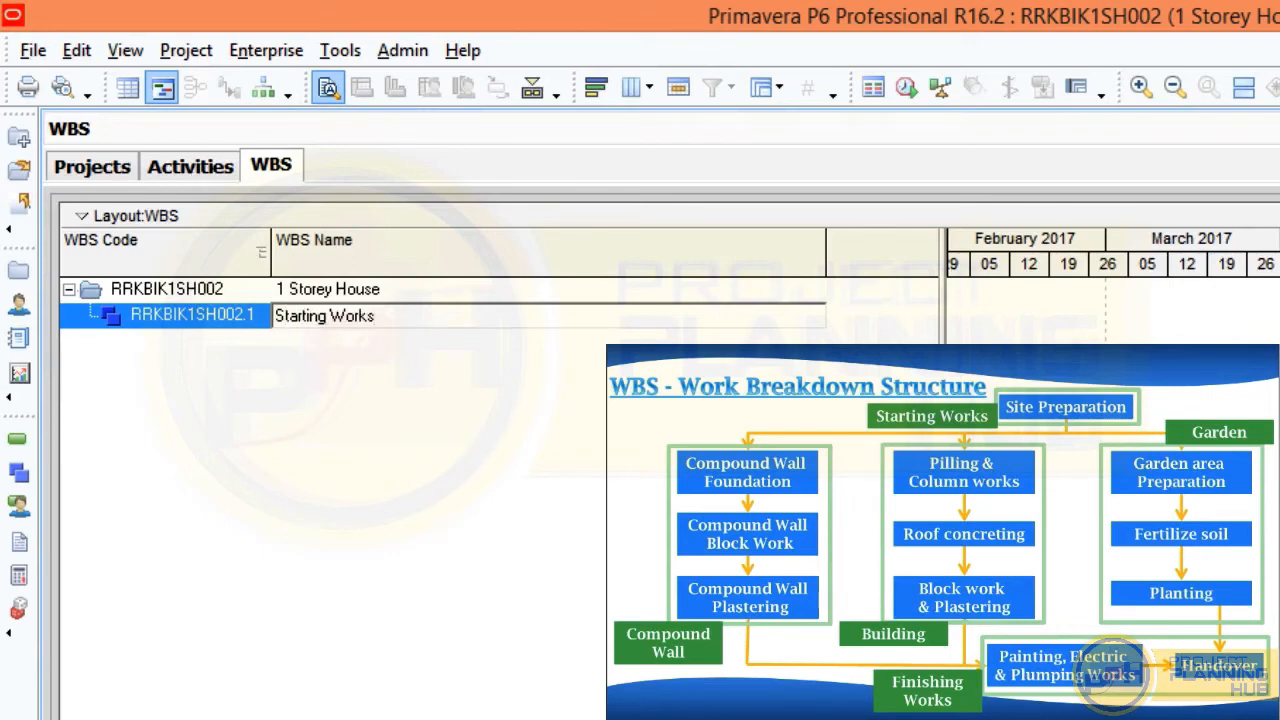
{"action": "key", "text": "Return"}
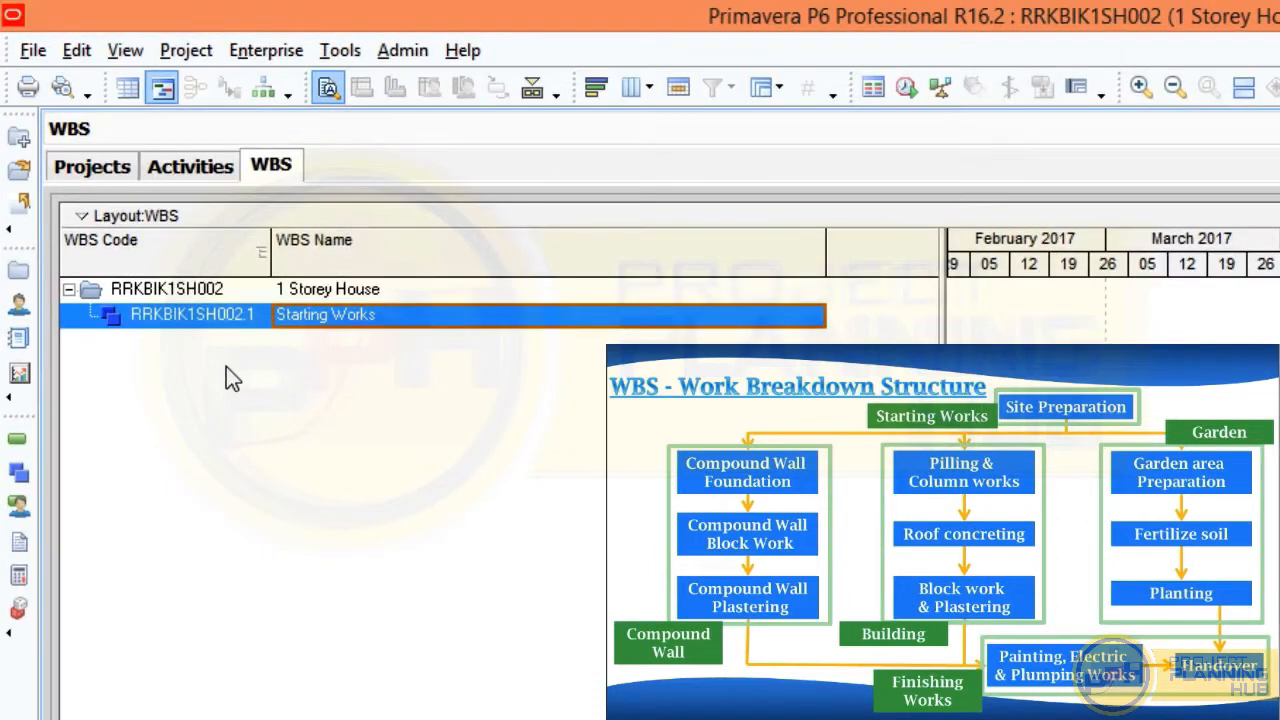
Try fdfddf as the WBS code of the Starting Works element.
{"action": "left_click", "coordinate": [263, 320]}
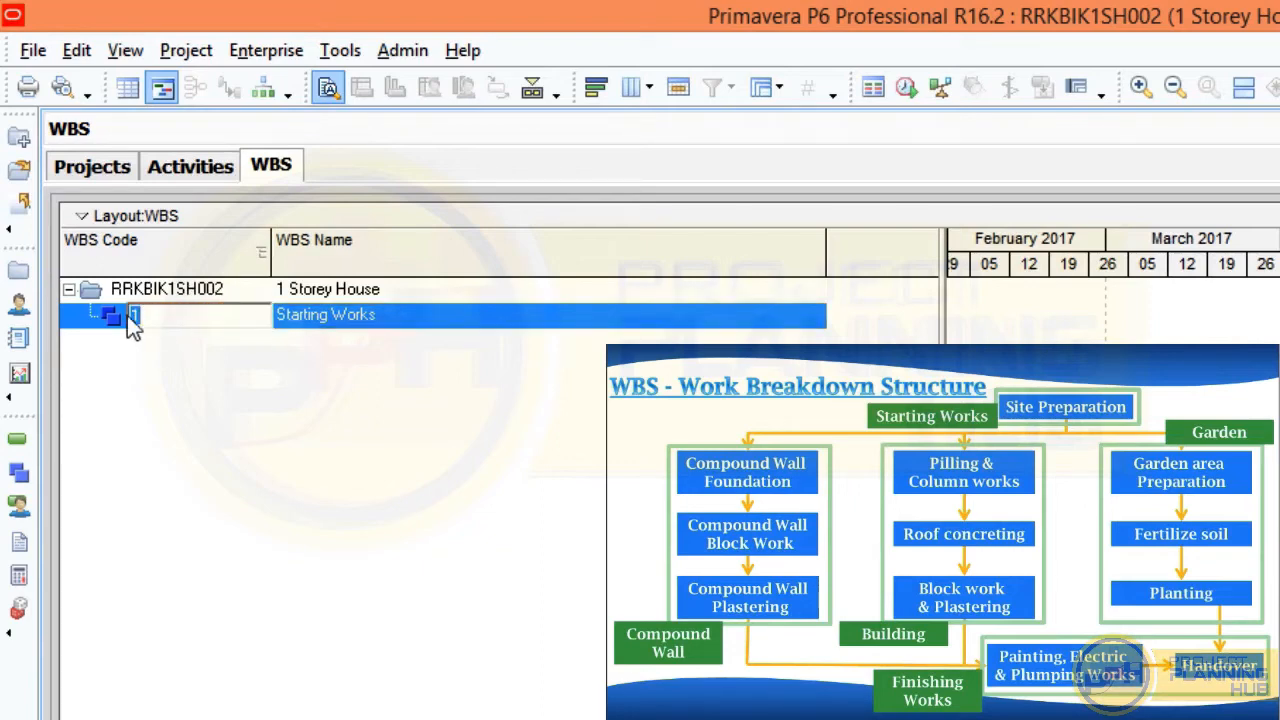
{"action": "type", "text": "fdfddf"}
{"action": "key", "text": "Return"}
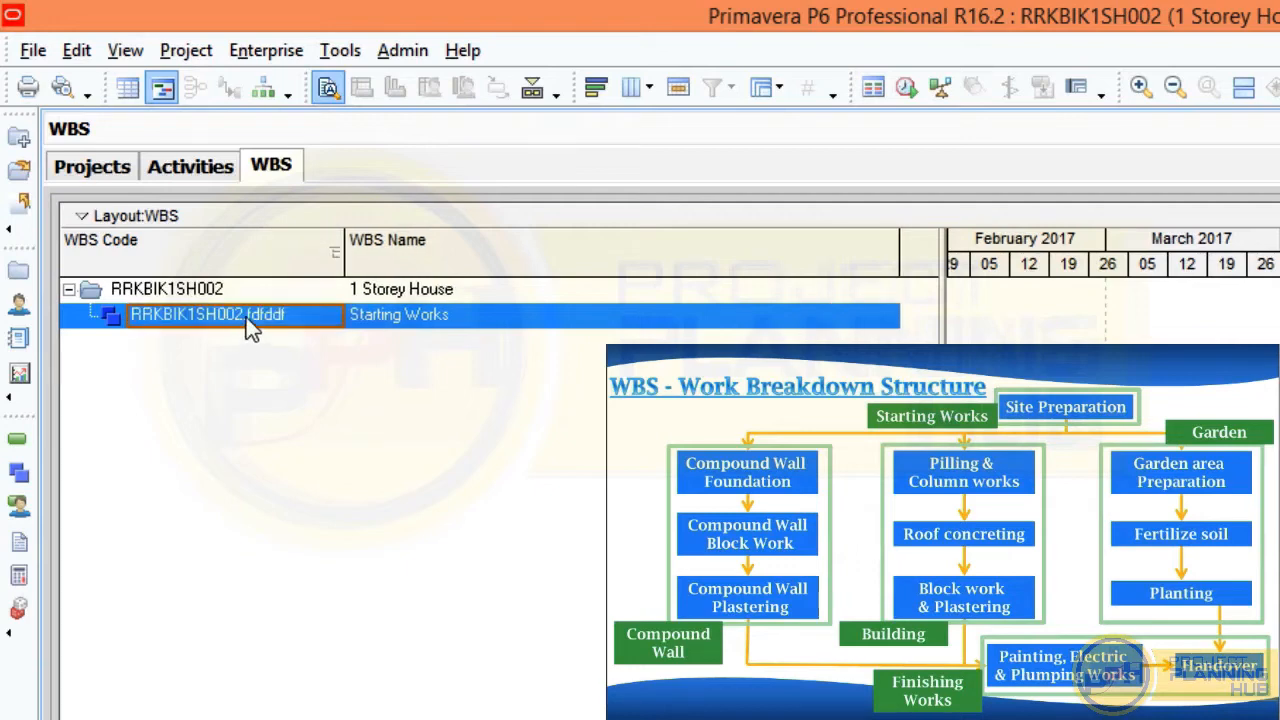
Set the WBS code of the Starting Works element to SW.
{"action": "left_click", "coordinate": [320, 318]}
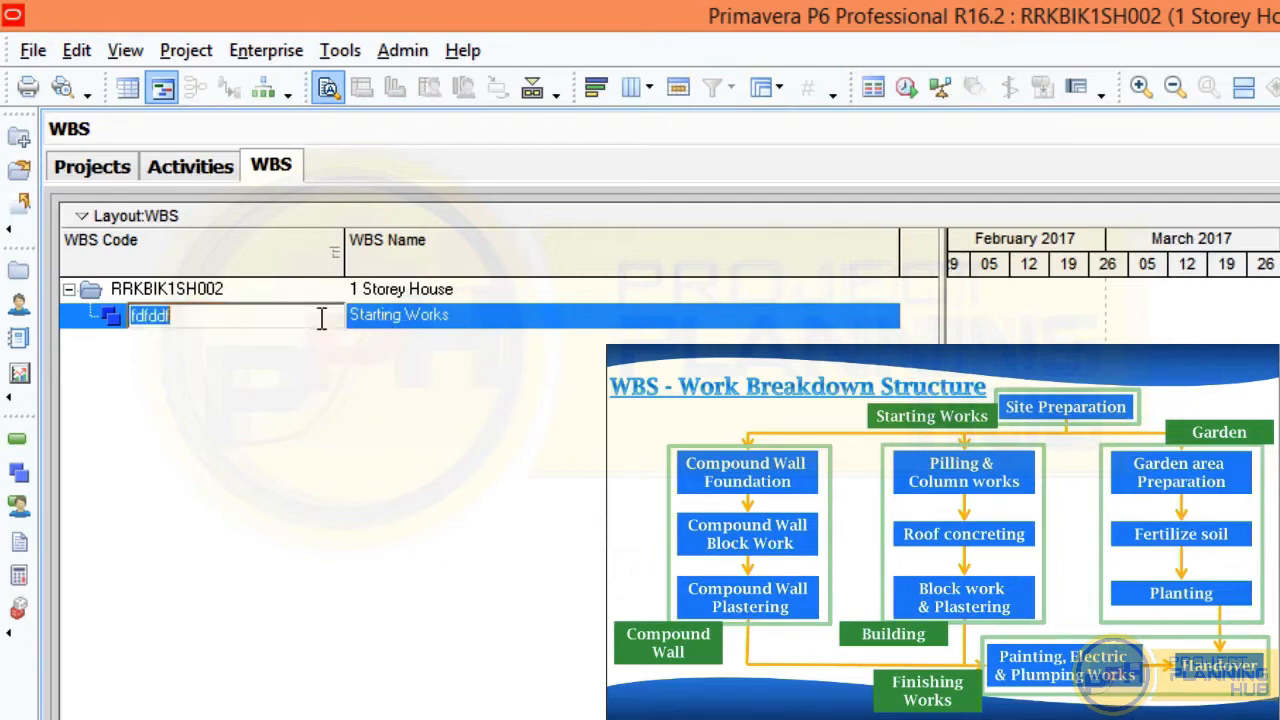
{"action": "type", "text": "SW"}
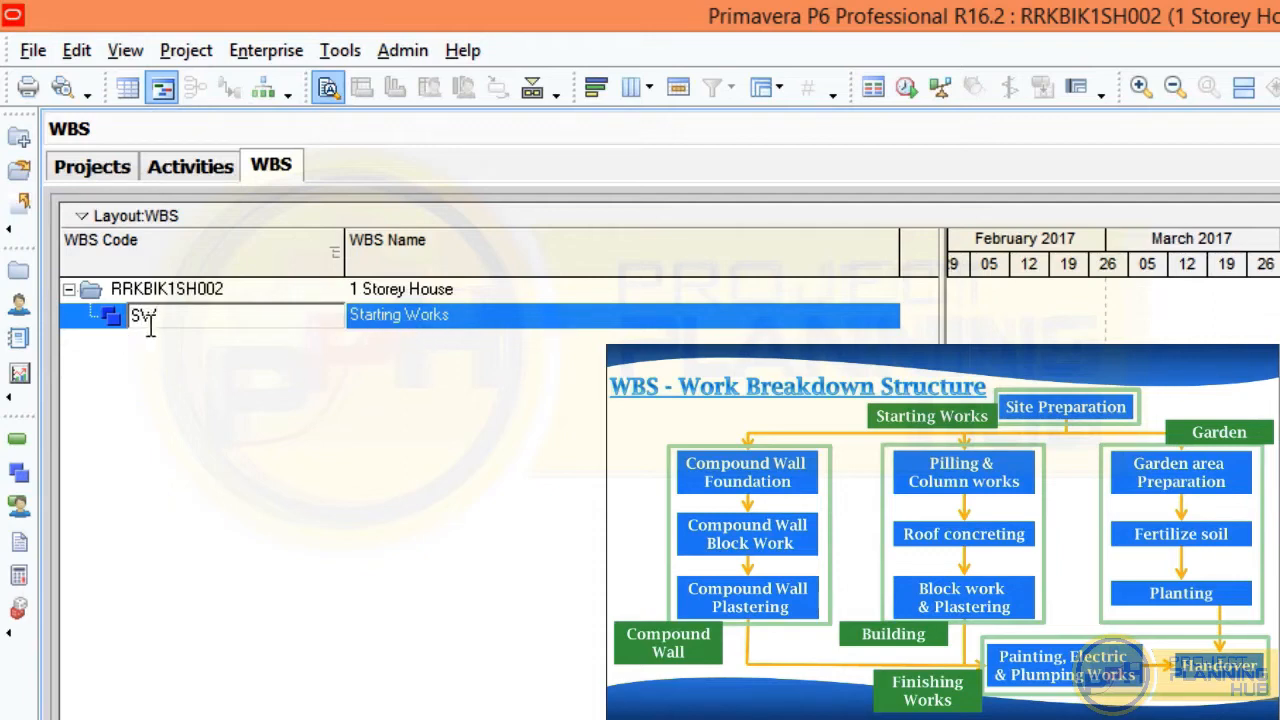
{"action": "key", "text": "Return"}
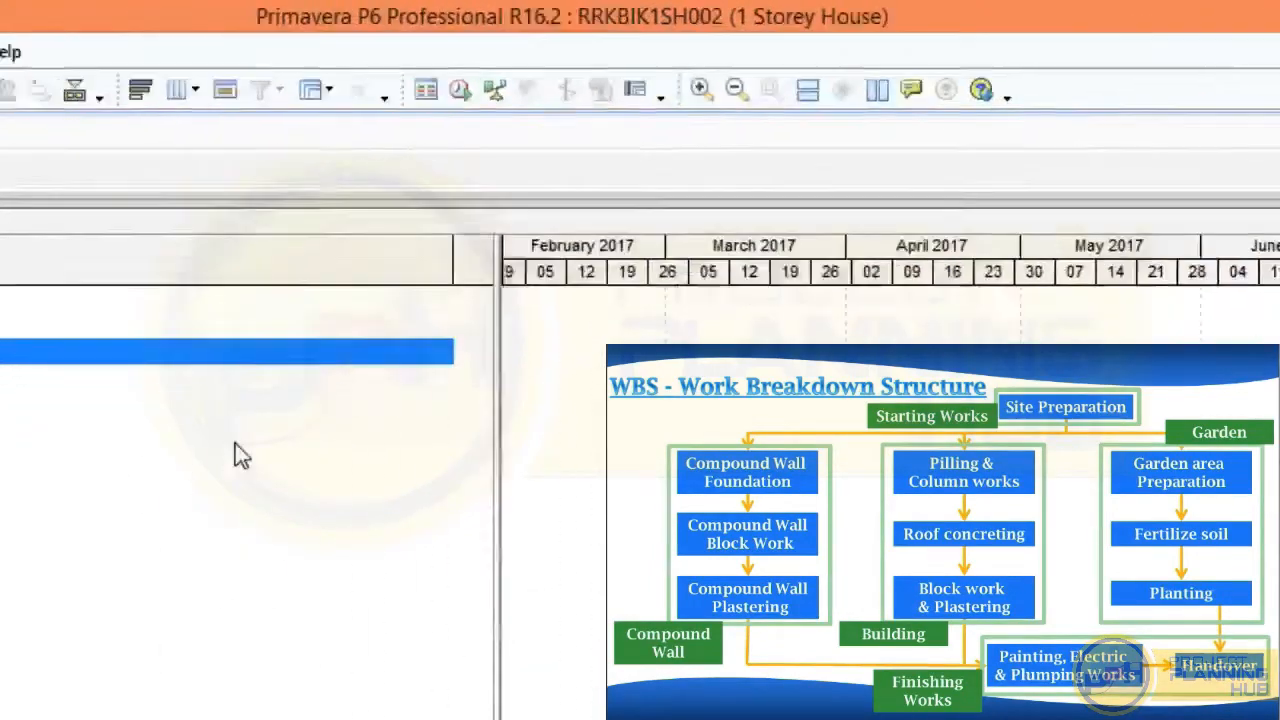
Add a WBS element under Starting Works and name it Compound Wall.
{"action": "left_click", "coordinate": [32, 352]}
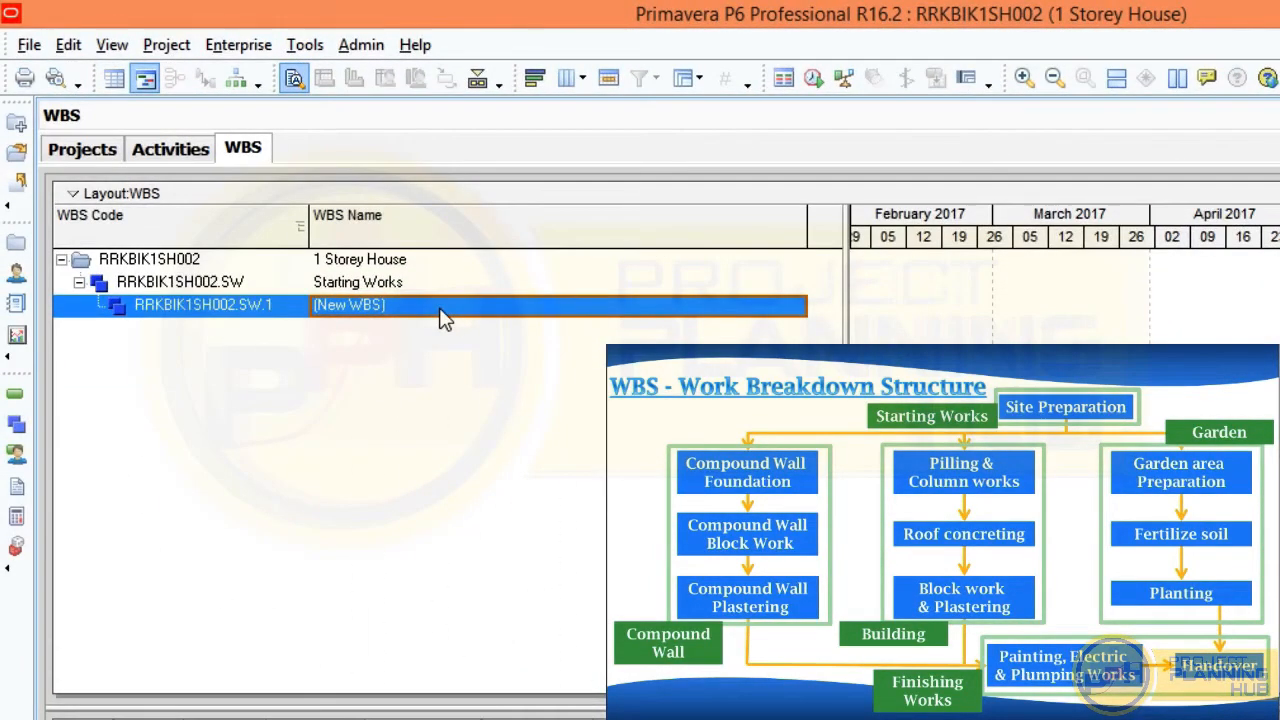
{"action": "type", "text": "Compound"}
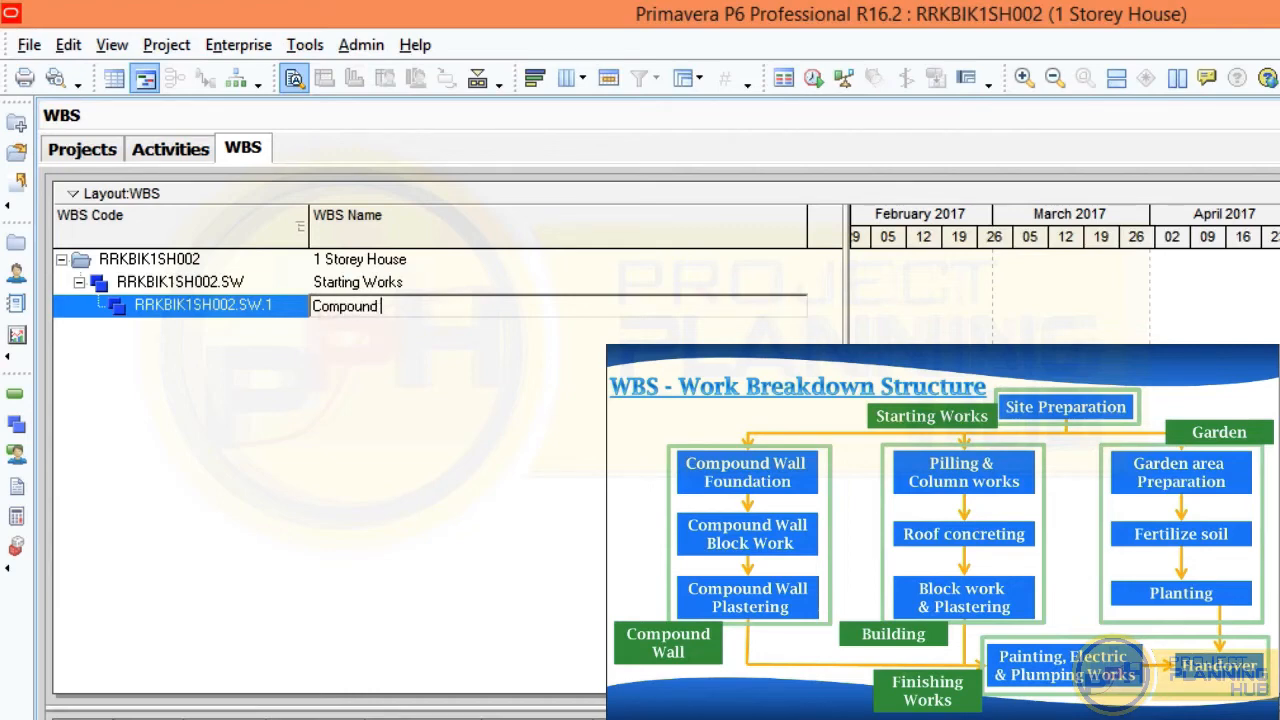
{"action": "type", "text": "Wall"}
{"action": "key", "text": "Return"}
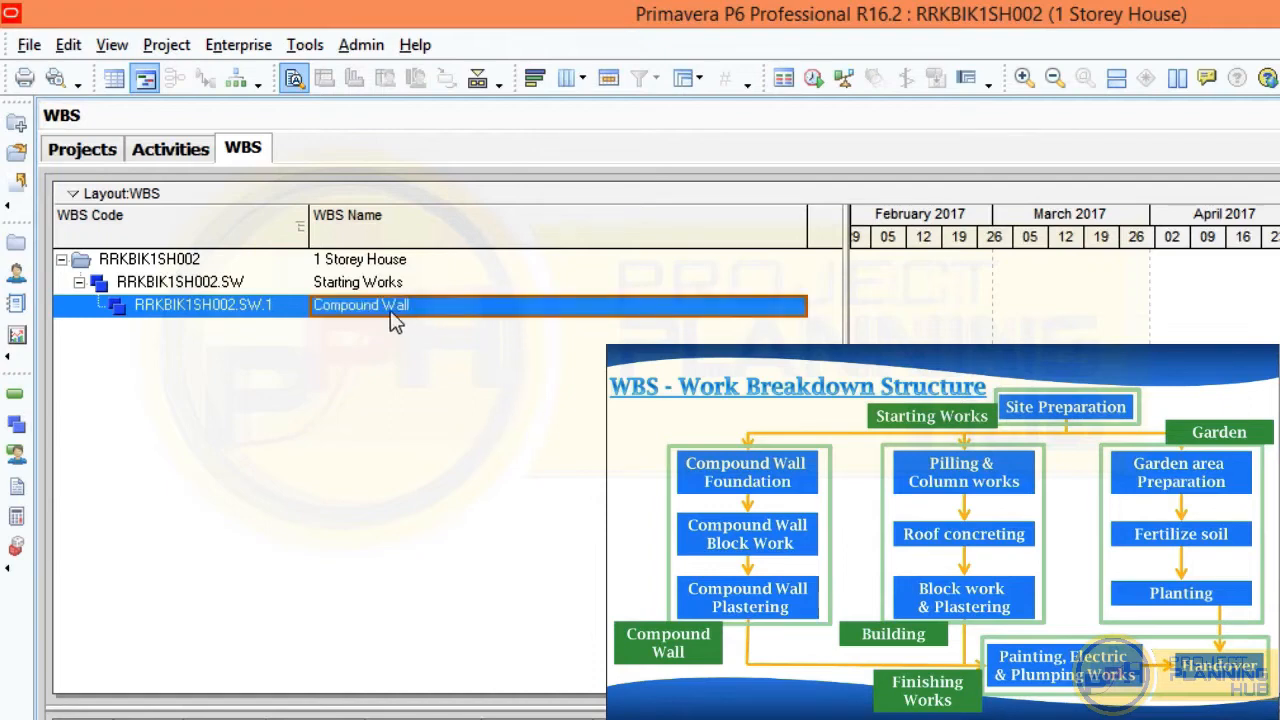
Move the Compound Wall element up one level so it sits directly under the 1 Storey House project.
{"action": "left_click", "coordinate": [276, 306]}
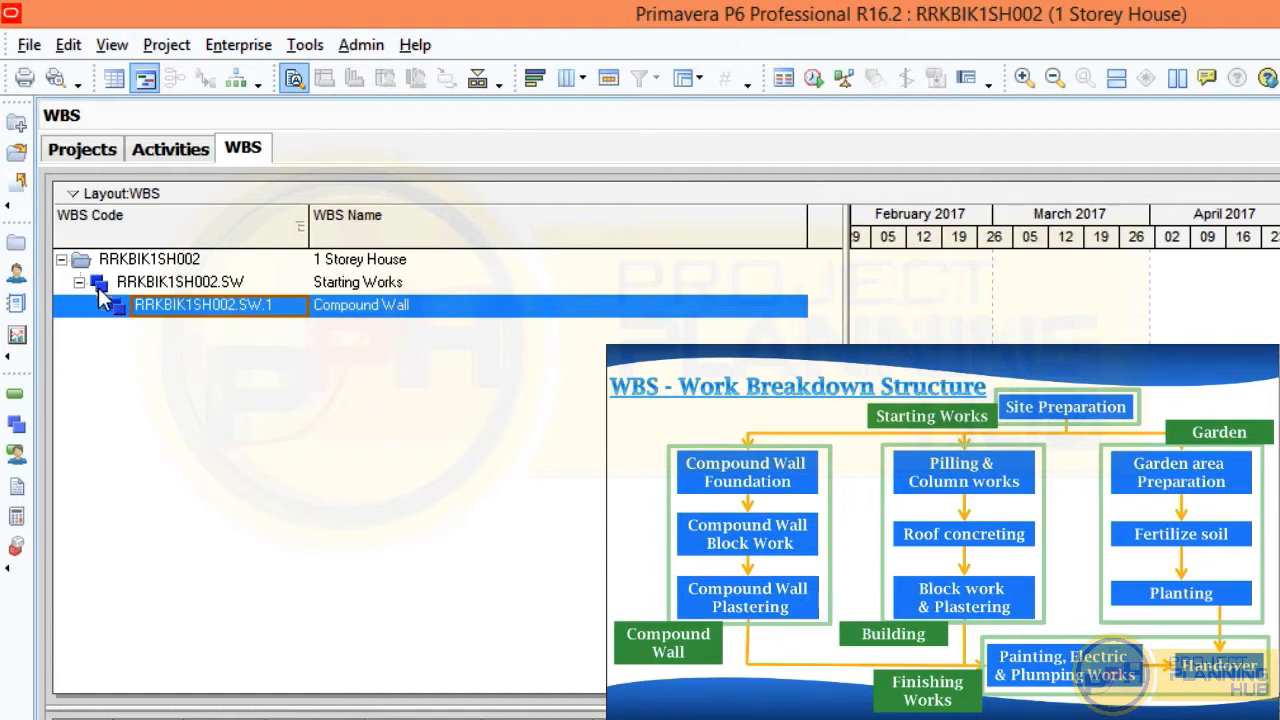
{"action": "left_click", "coordinate": [337, 287]}
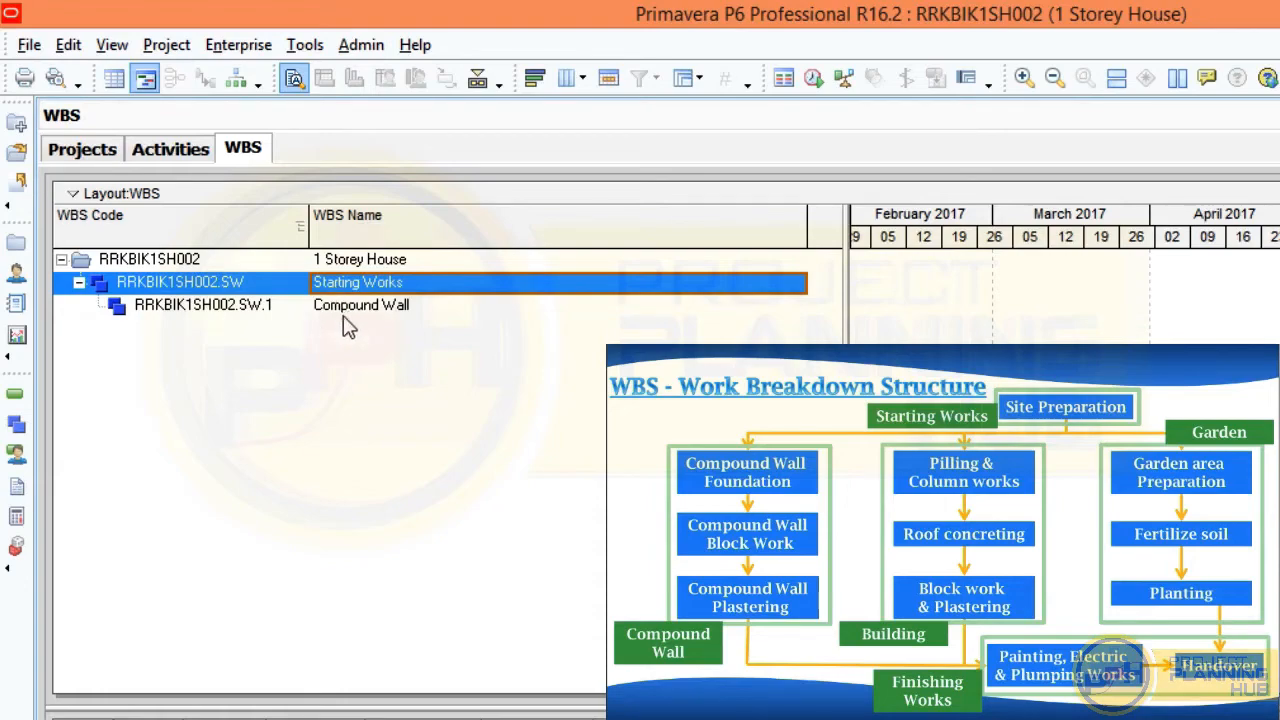
{"action": "left_click", "coordinate": [182, 310]}
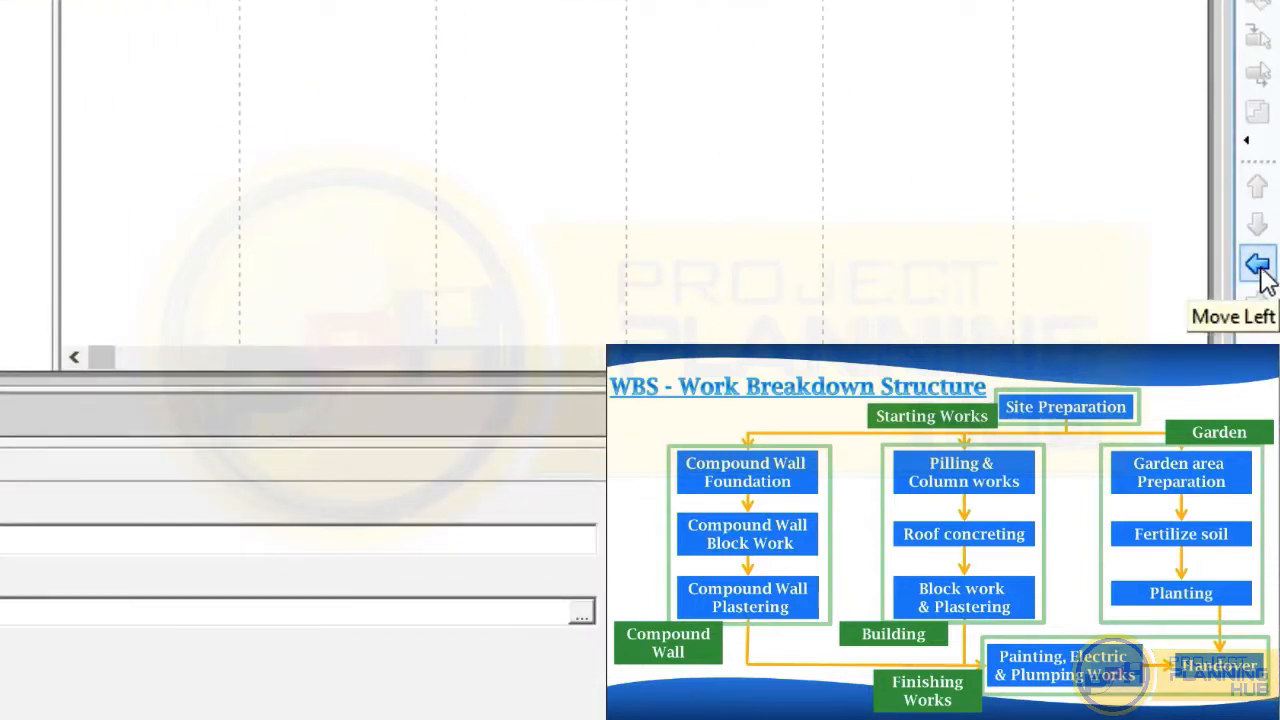
{"action": "left_click", "coordinate": [1258, 264]}
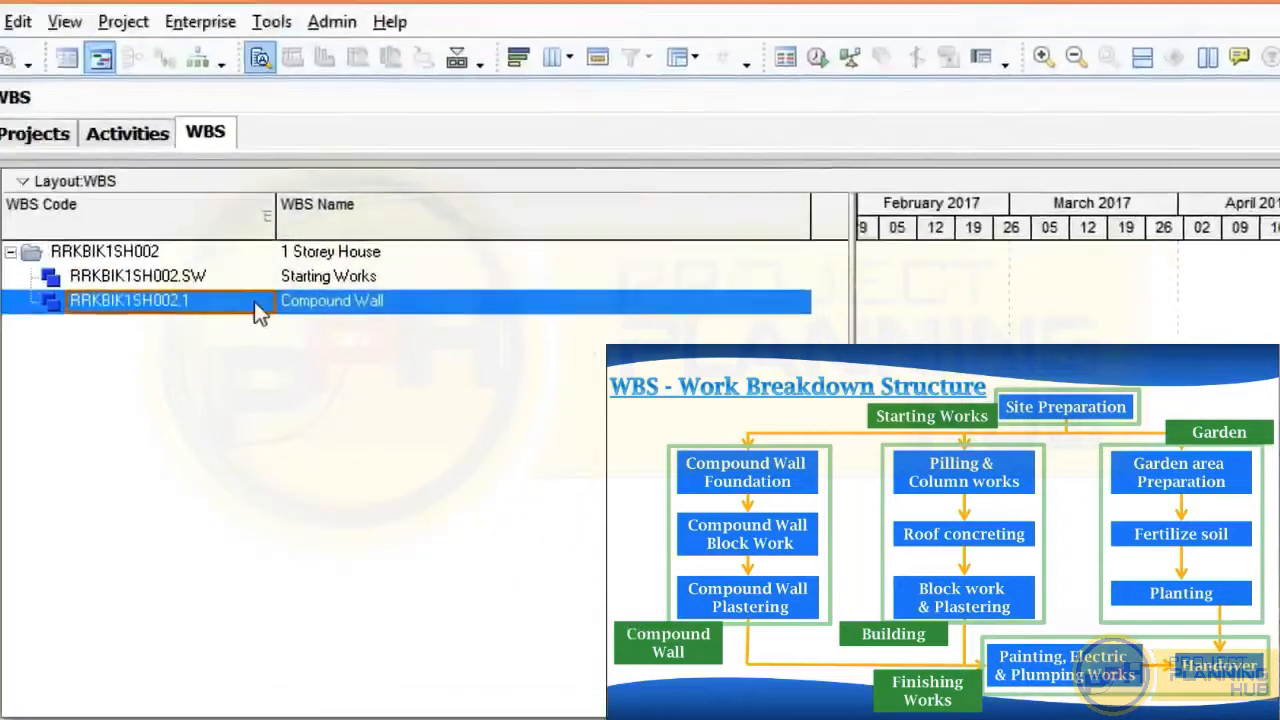
Set the WBS code of the Compound Wall element to CW.
{"action": "left_click", "coordinate": [272, 325]}
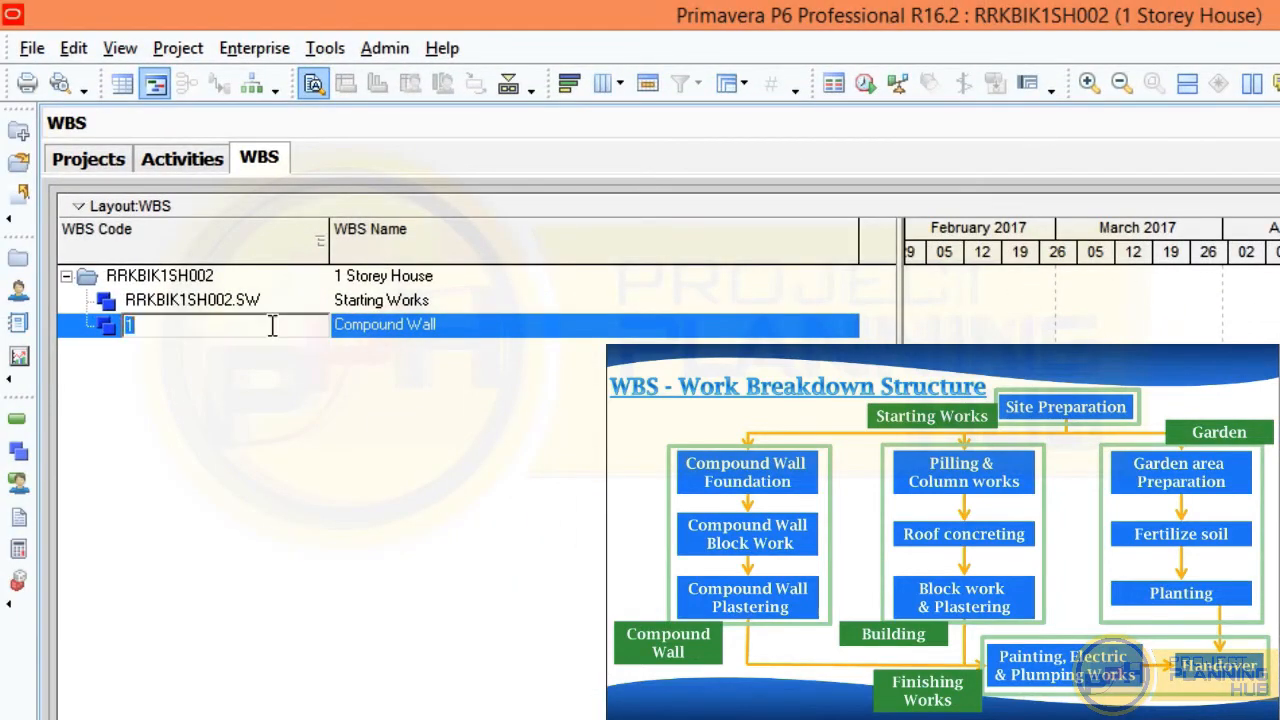
{"action": "type", "text": "CW"}
{"action": "key", "text": "Return"}
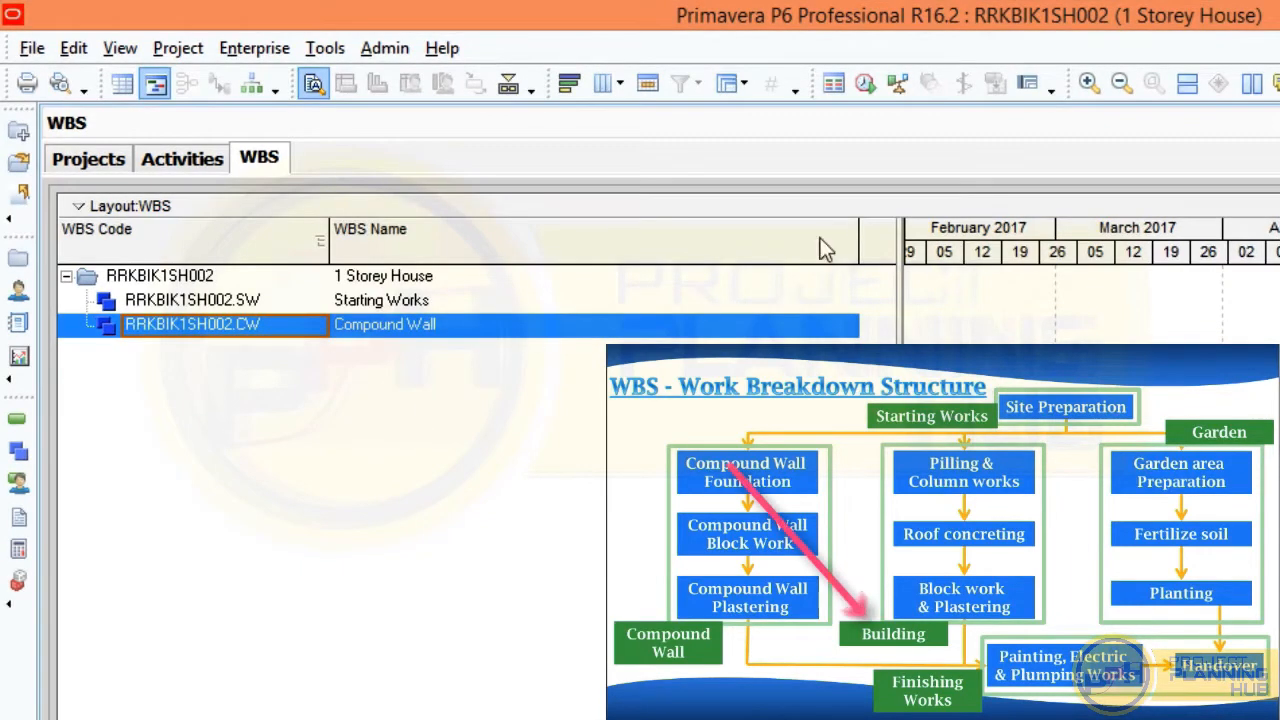
Add a WBS element named Building and place it at the same level as Compound Wall.
{"action": "key", "text": "Insert"}
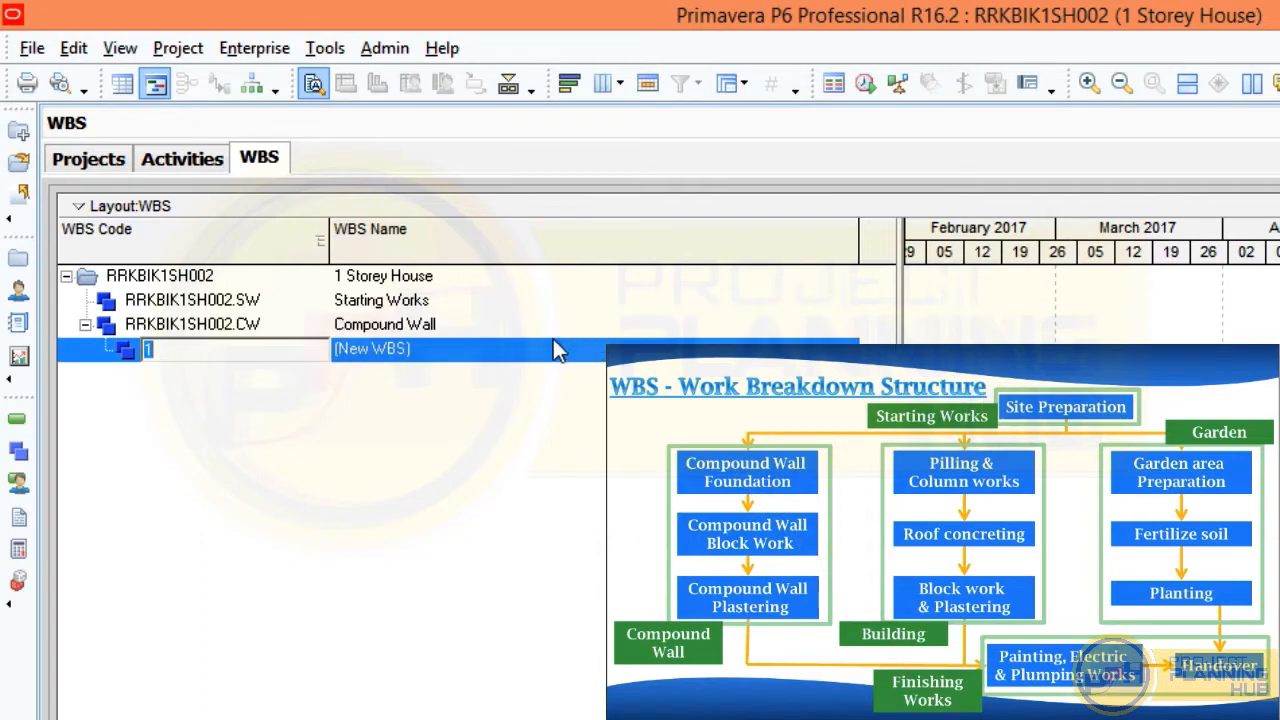
{"action": "key", "text": "Tab"}
{"action": "type", "text": "Buid"}
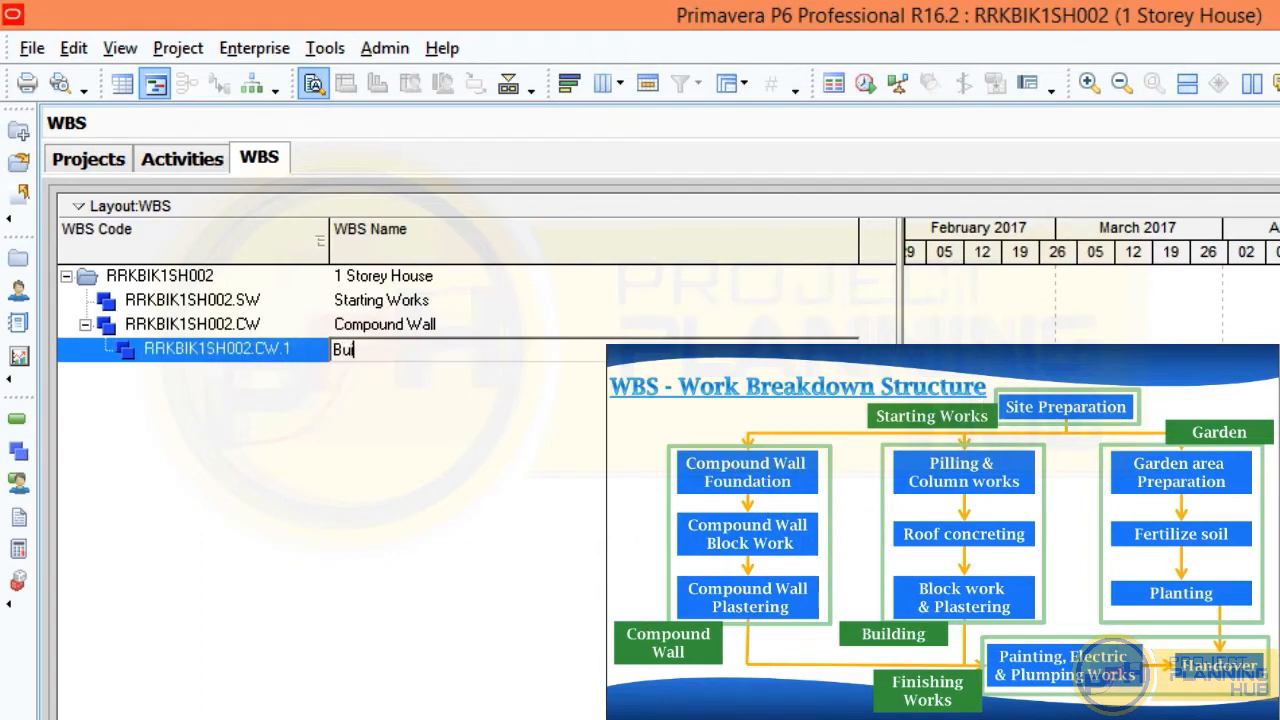
{"action": "key", "text": "BackSpace"}
{"action": "type", "text": "ldn"}
{"action": "key", "text": "BackSpace"}
{"action": "key", "text": "BackSpace"}
{"action": "key", "text": "BackSpace"}
{"action": "type", "text": "lding"}
{"action": "left_click", "coordinate": [523, 350]}
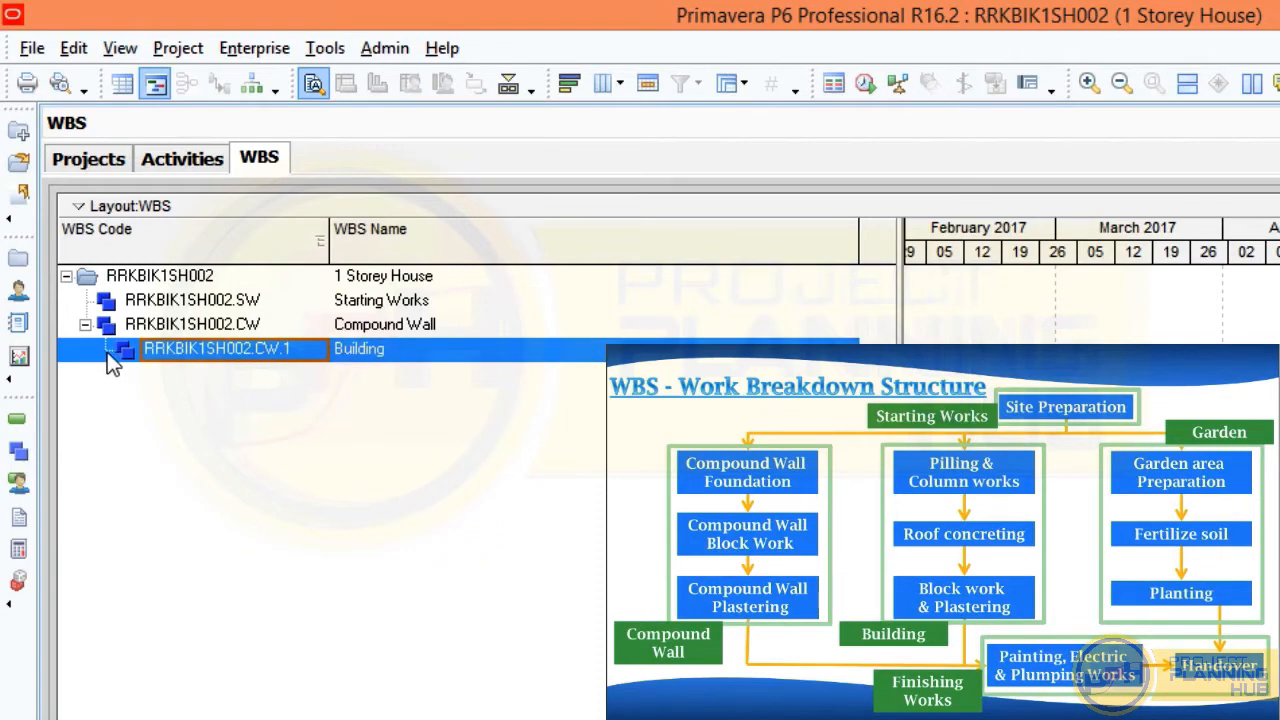
{"action": "key", "text": "ctrl+Left"}
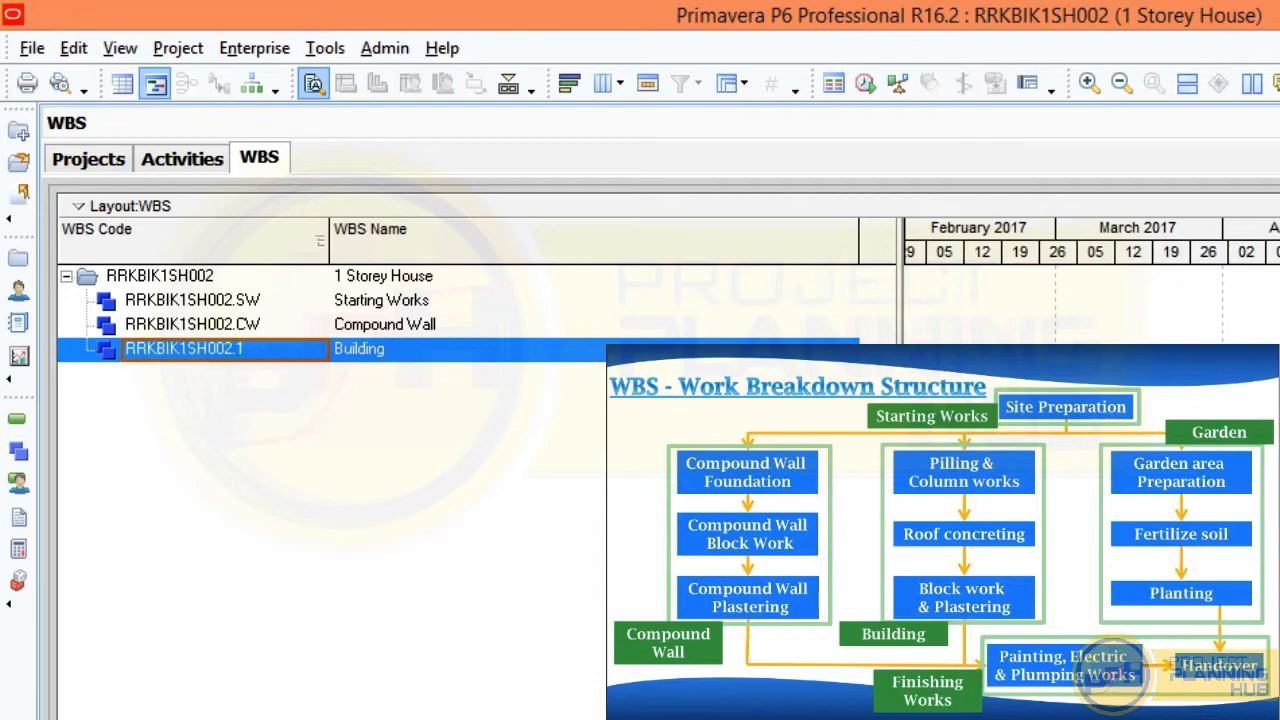
Set the WBS code of the Building element to B.
{"action": "left_click", "coordinate": [275, 352]}
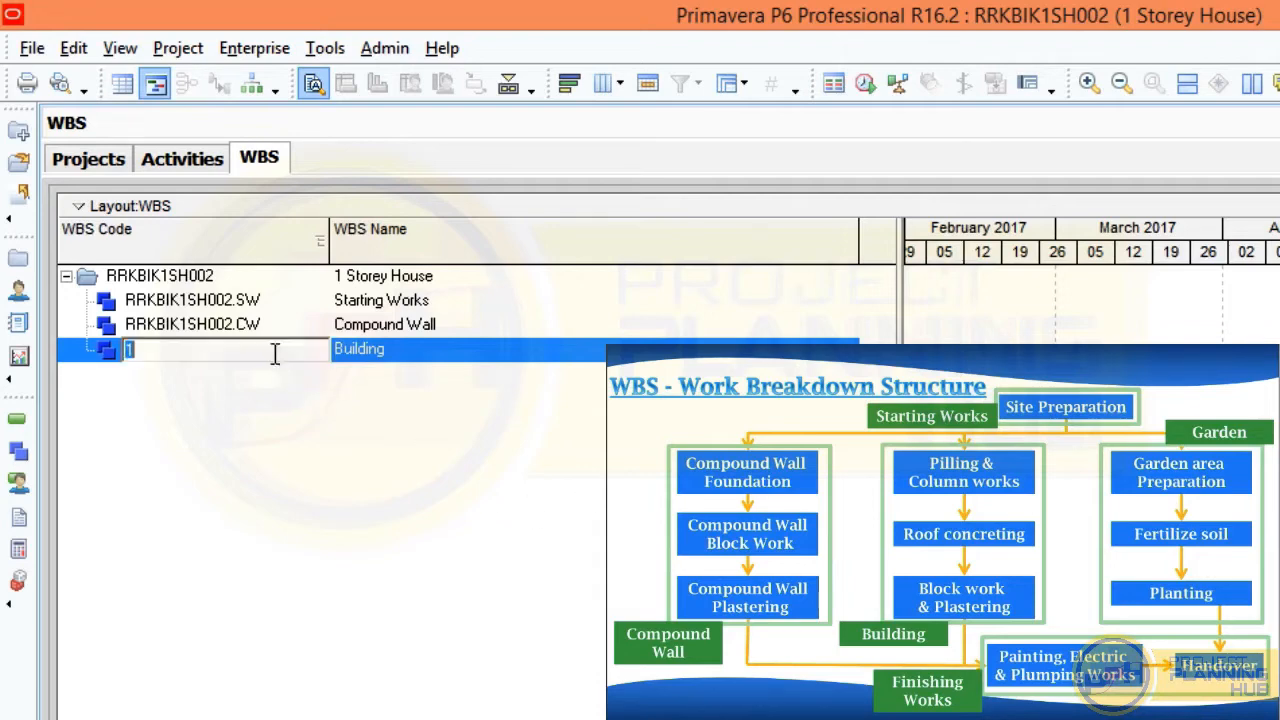
{"action": "type", "text": "B"}
{"action": "key", "text": "Return"}
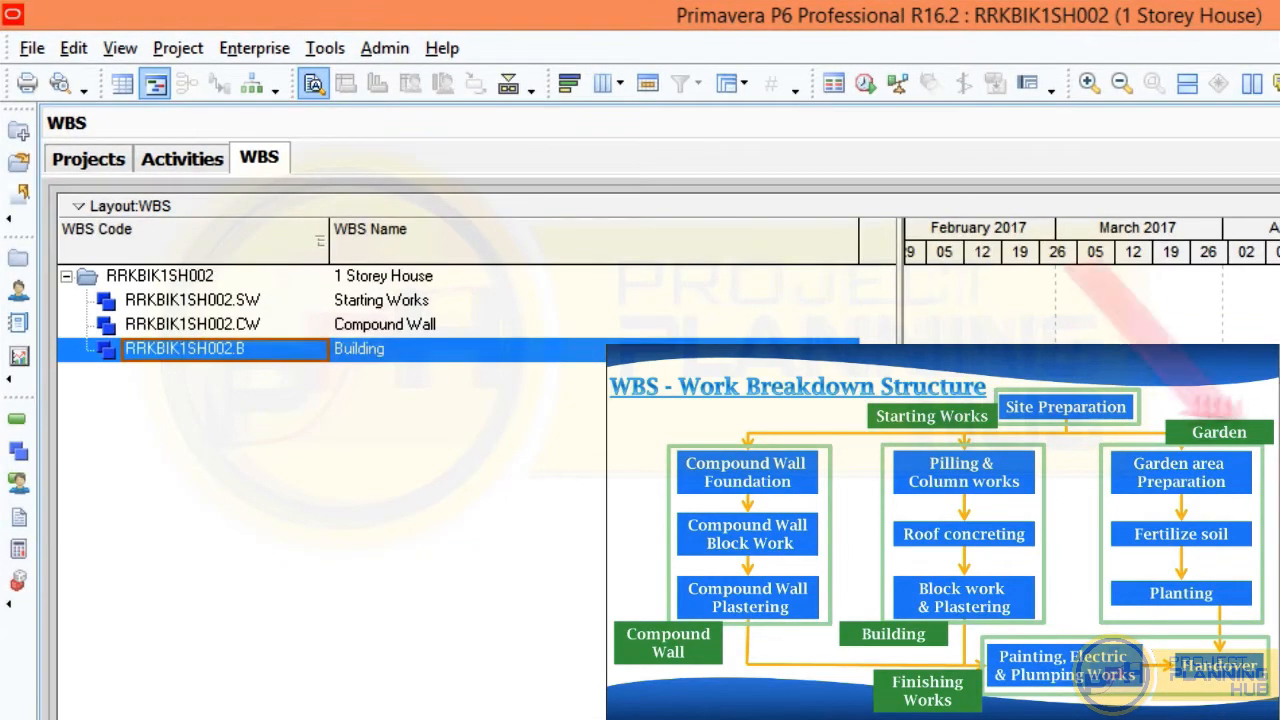
Add a WBS element named Garden after Building, placed directly under the 1 Storey House project.
{"action": "key", "text": "Insert"}
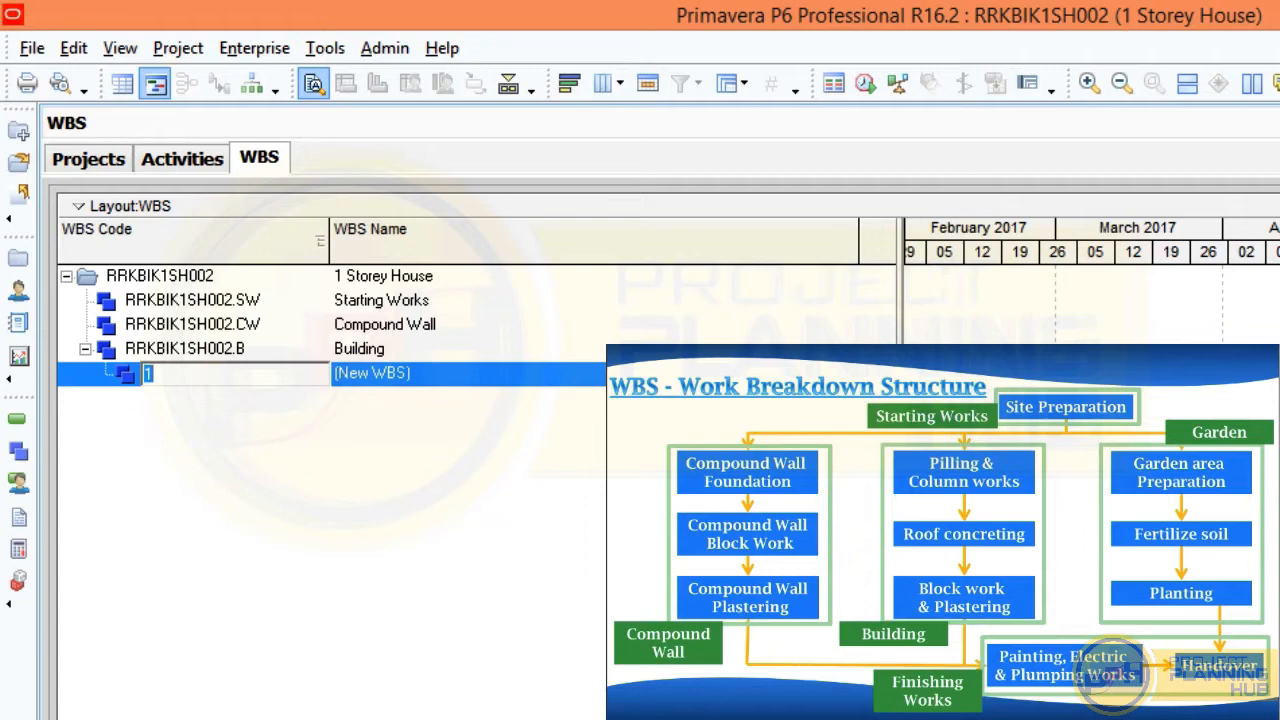
{"action": "key", "text": "Return"}
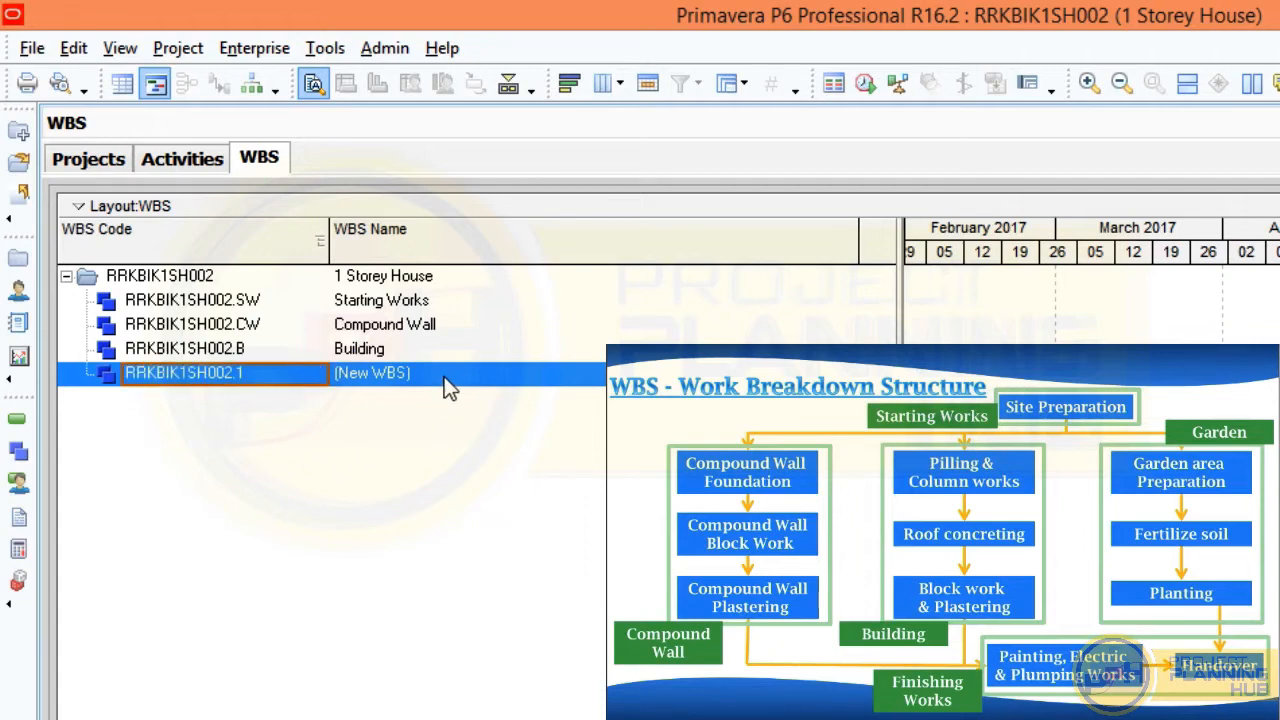
{"action": "key", "text": "Tab"}
{"action": "type", "text": "Garden"}
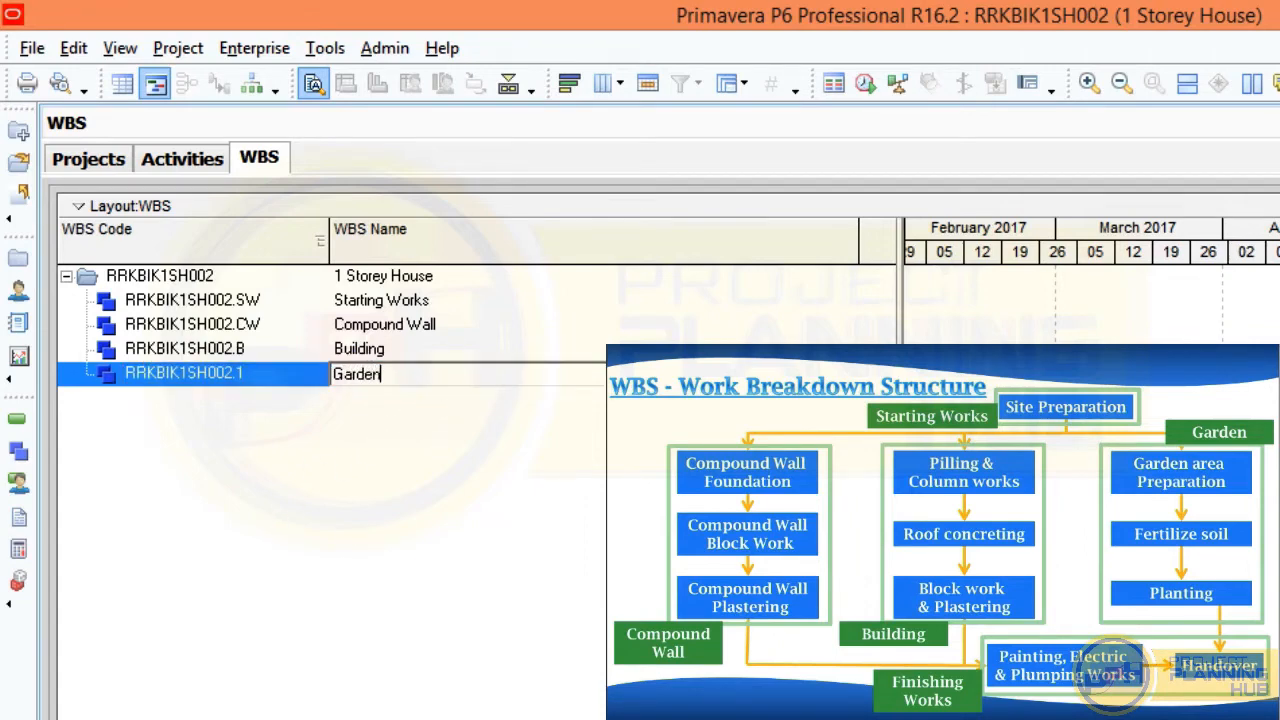
Set the WBS code of the Garden element to G.
{"action": "left_click", "coordinate": [444, 380]}
{"action": "type", "text": "G"}
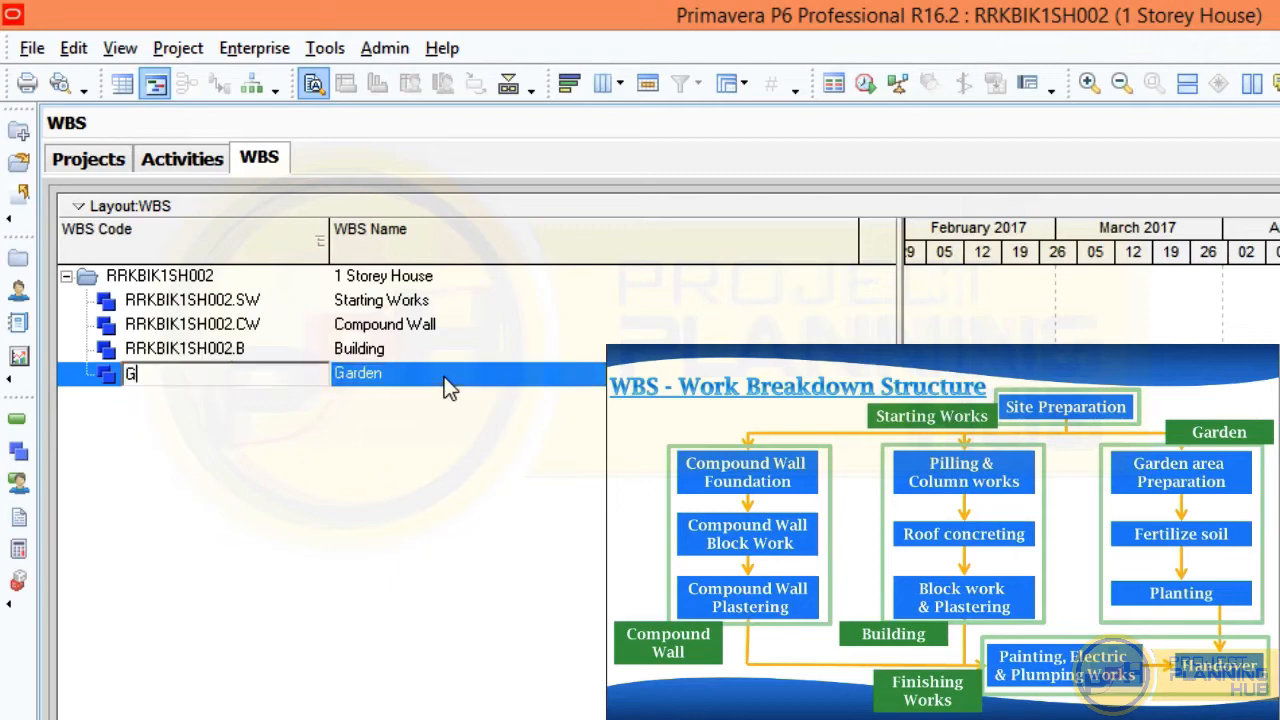
{"action": "key", "text": "Return"}
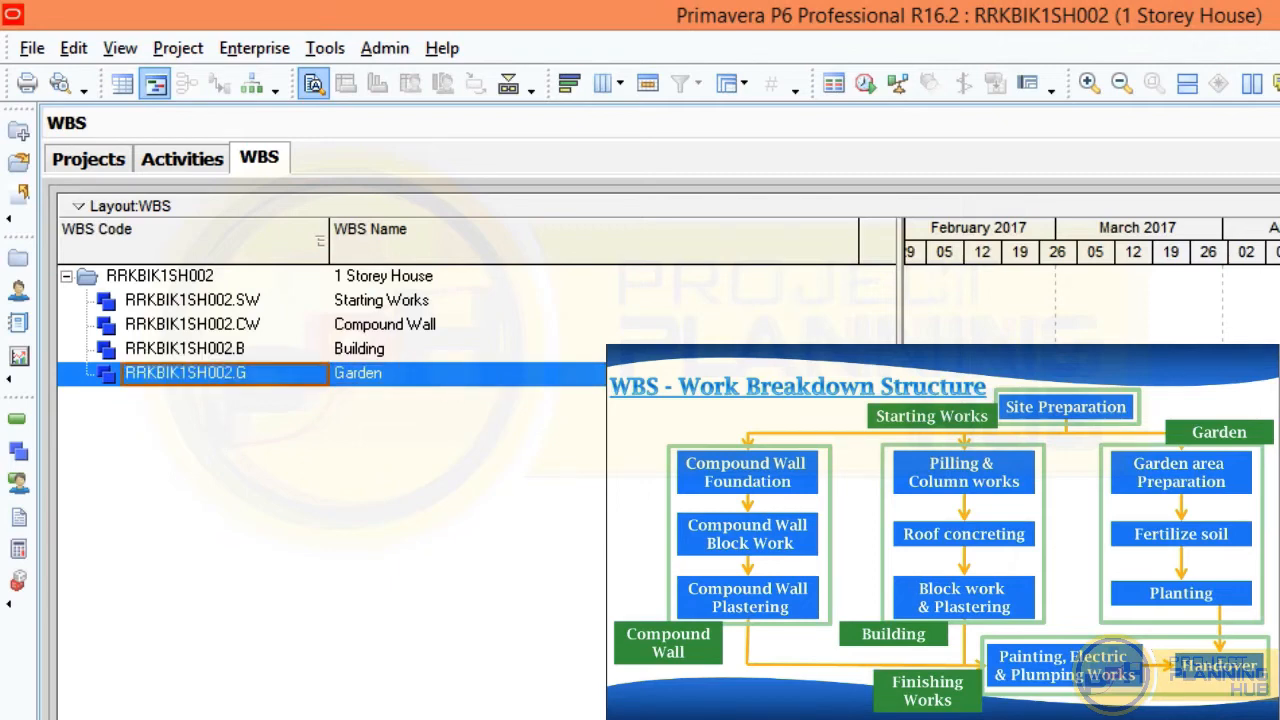
Add a WBS element named Finishing Works after Garden, placed directly under the 1 Storey House project.
{"action": "key", "text": "Insert"}
{"action": "key", "text": "ctrl+Left"}
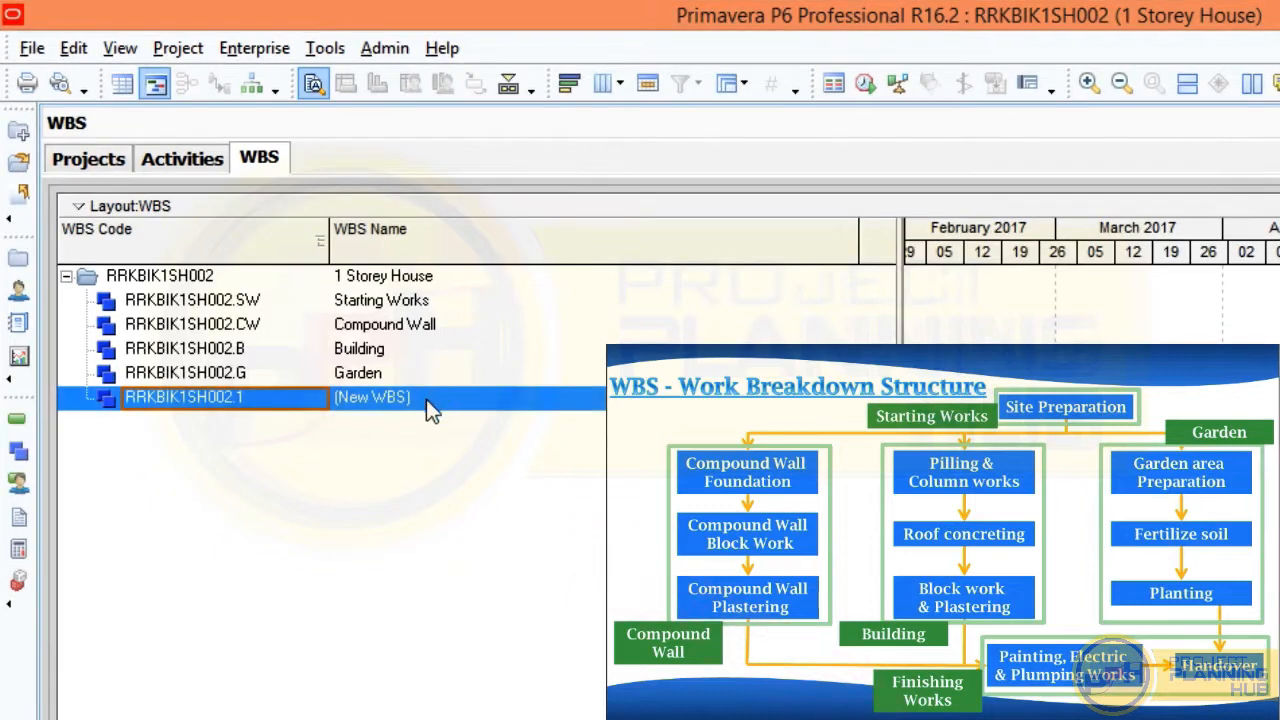
{"action": "left_click", "coordinate": [426, 399]}
{"action": "type", "text": "Fini"}
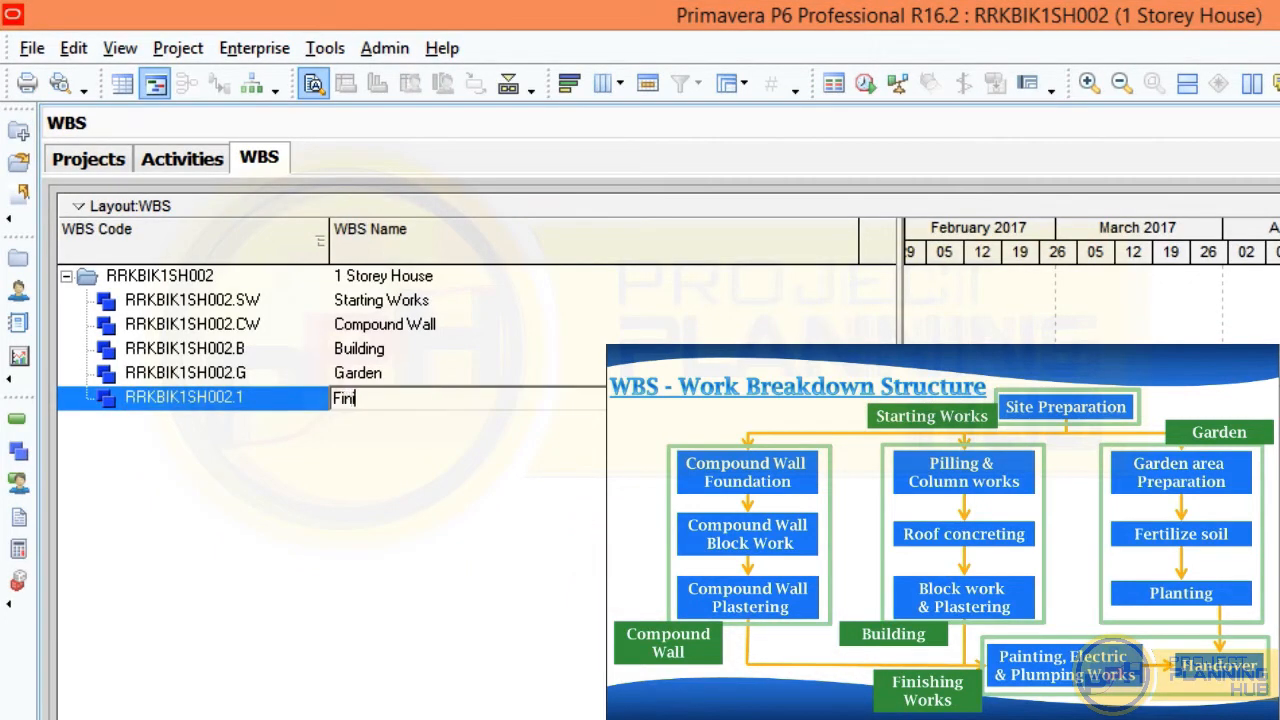
{"action": "type", "text": "shing Works"}
{"action": "key", "text": "Return"}
Set the WBS code of the Finishing Works element to FW.
{"action": "key", "text": "Left"}
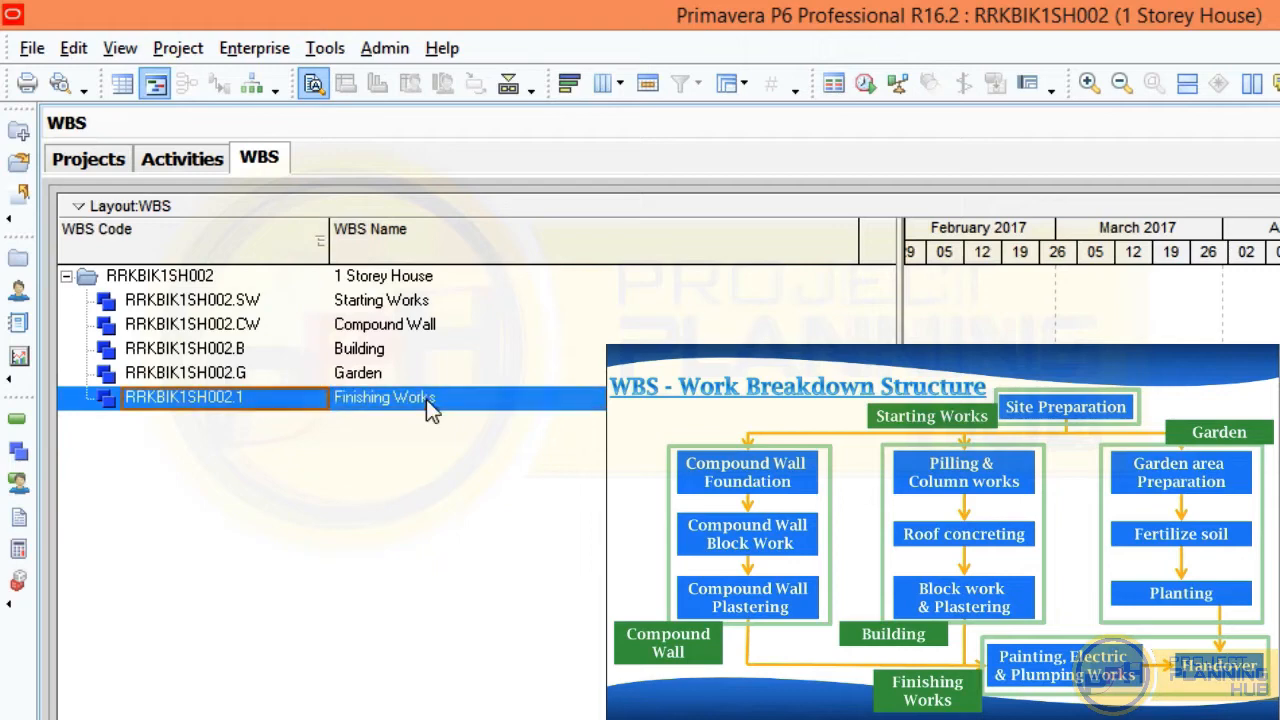
{"action": "type", "text": "FW"}
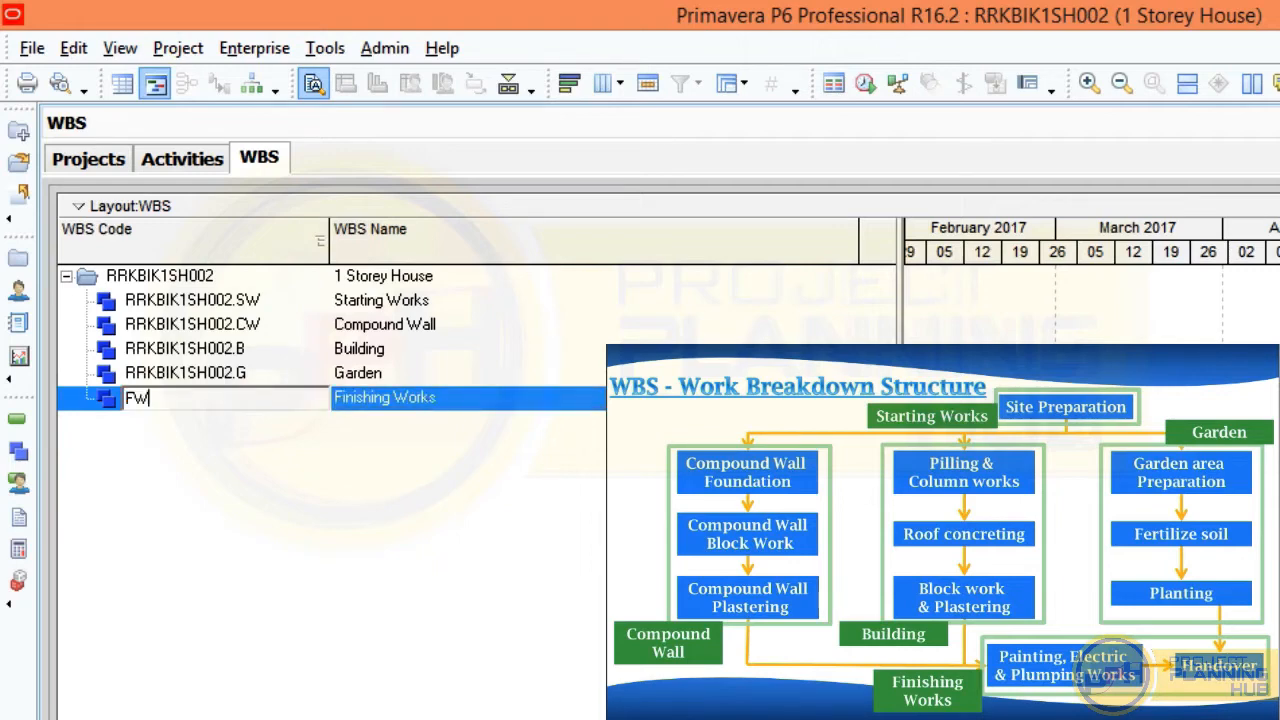
{"action": "key", "text": "Return"}
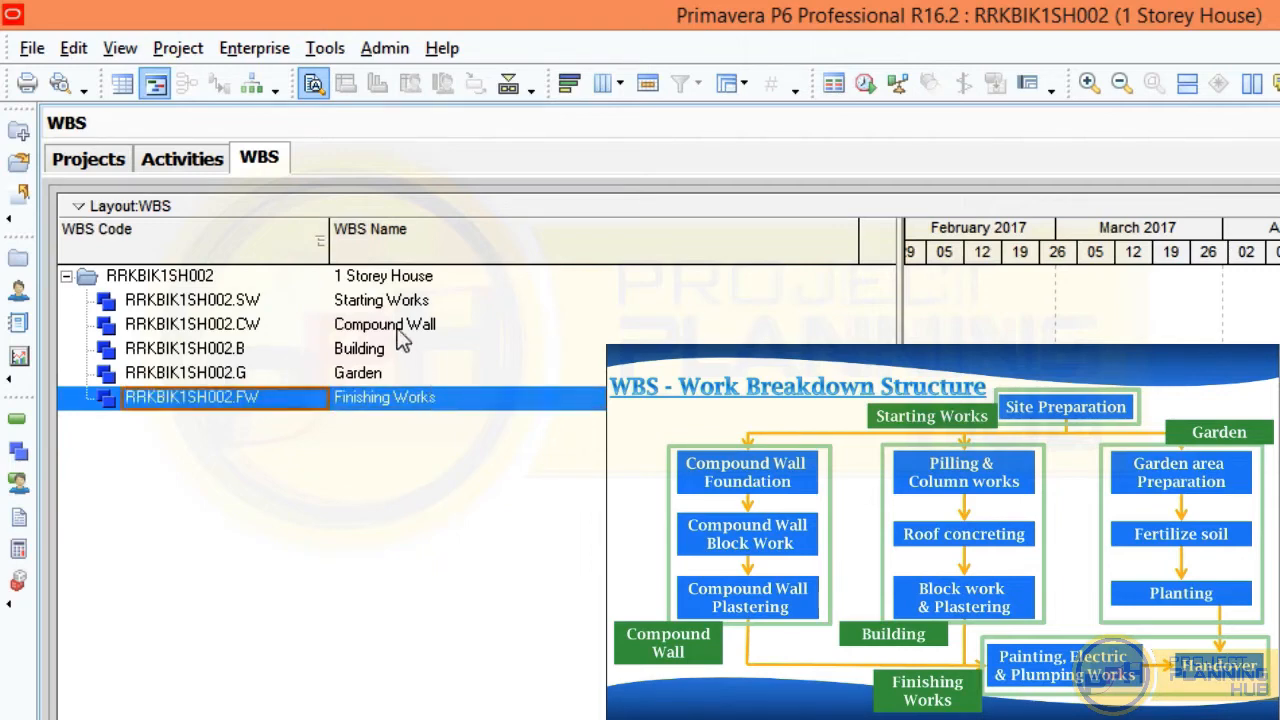
Check the names and codes of the WBS elements from Starting Works to Finishing Works.
{"action": "left_click", "coordinate": [366, 302]}
{"action": "left_click", "coordinate": [348, 326]}
{"action": "left_click", "coordinate": [343, 355]}
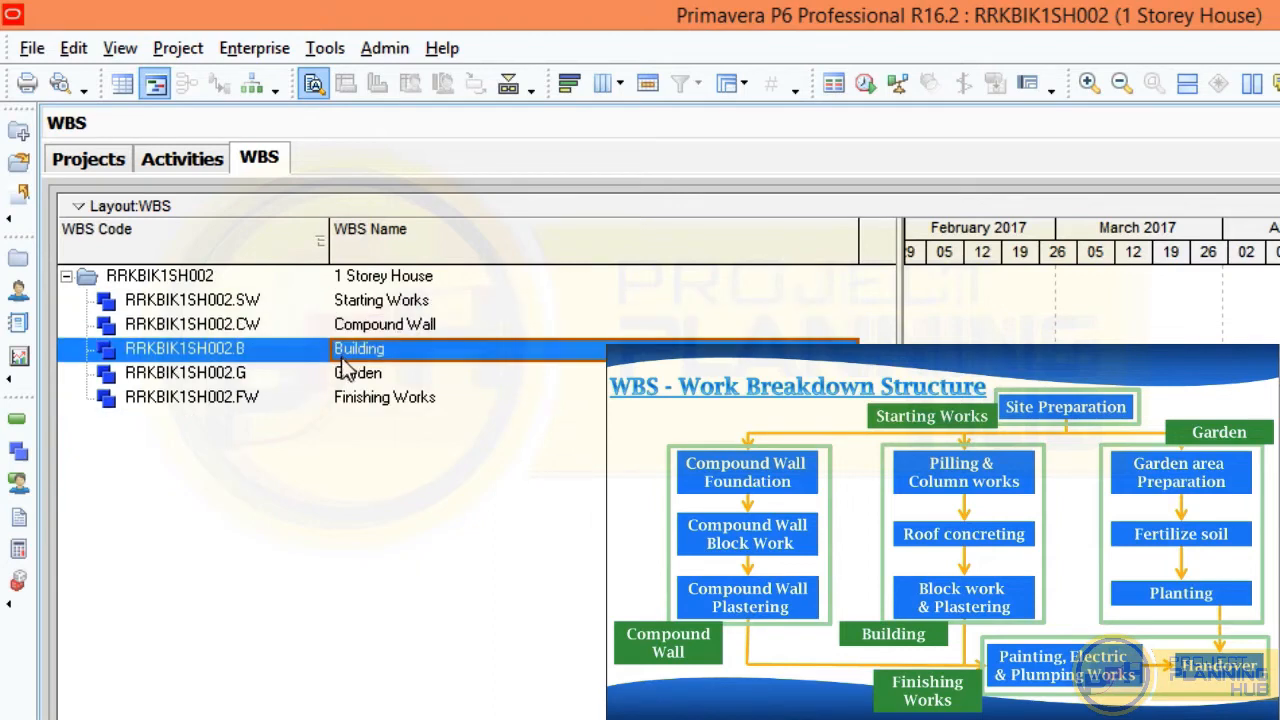
{"action": "left_click", "coordinate": [342, 375]}
{"action": "left_click", "coordinate": [340, 397]}
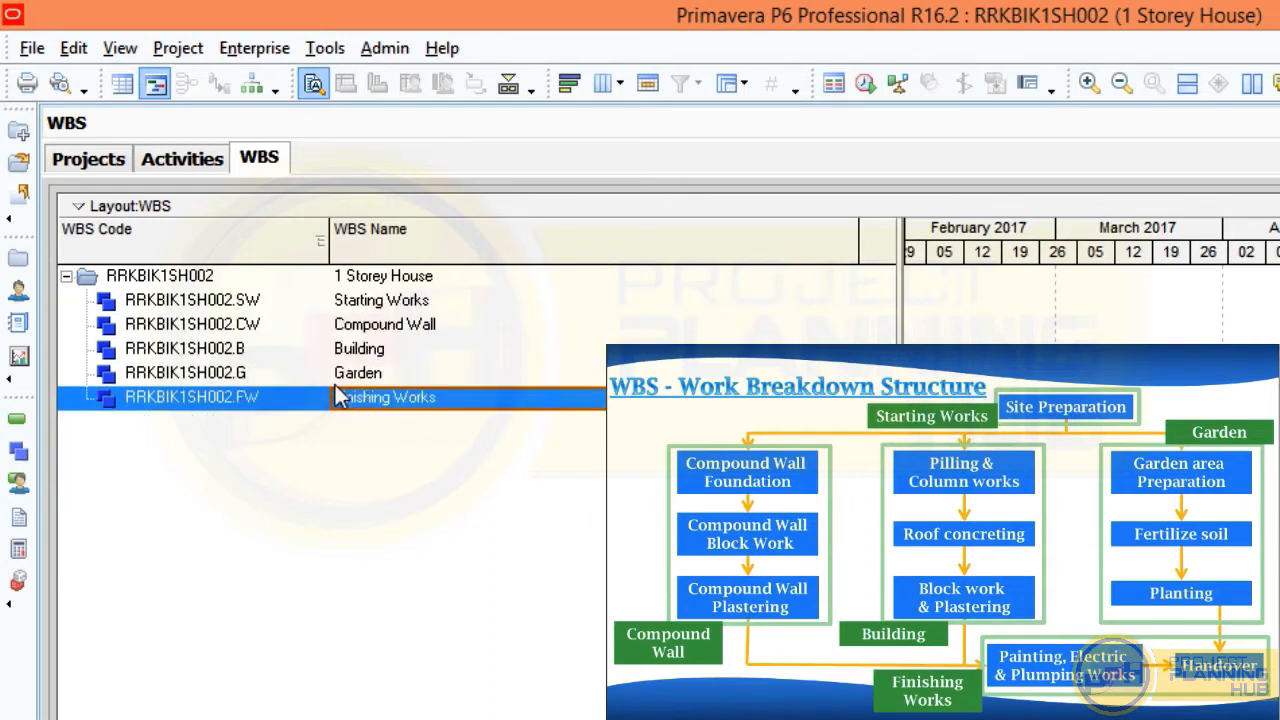
{"action": "left_click", "coordinate": [245, 300]}
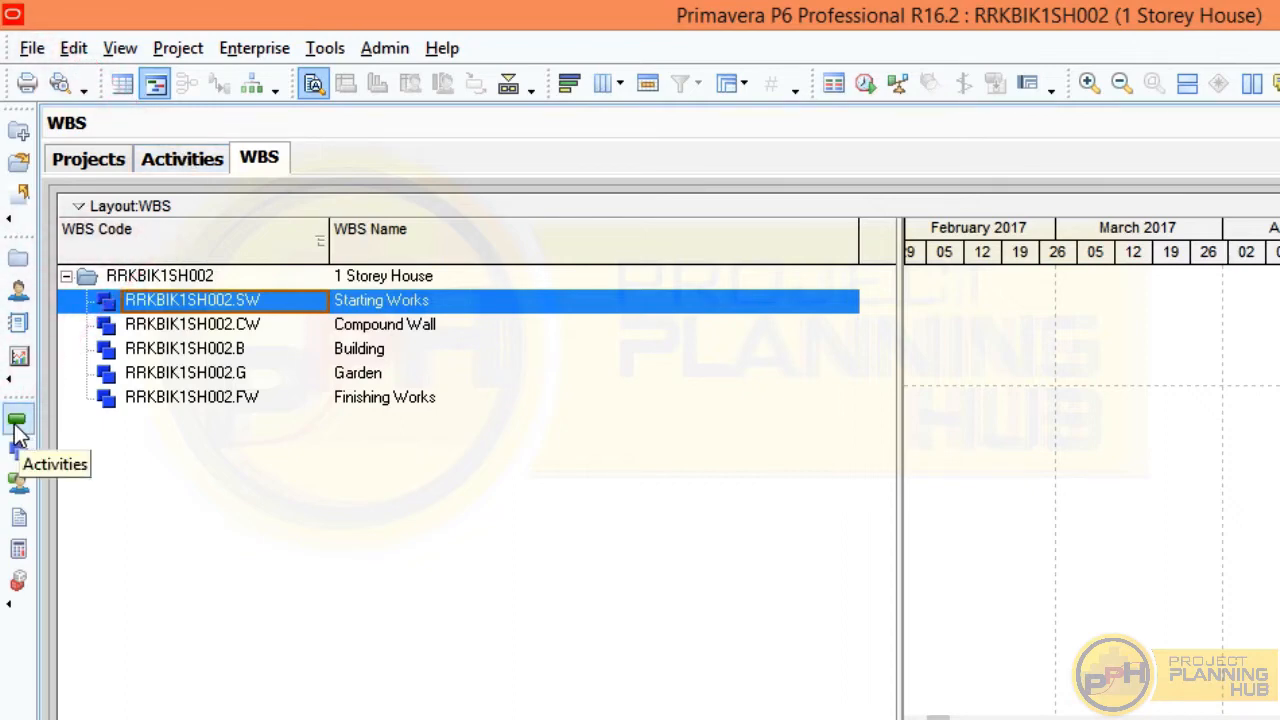
{"action": "left_click", "coordinate": [186, 48]}
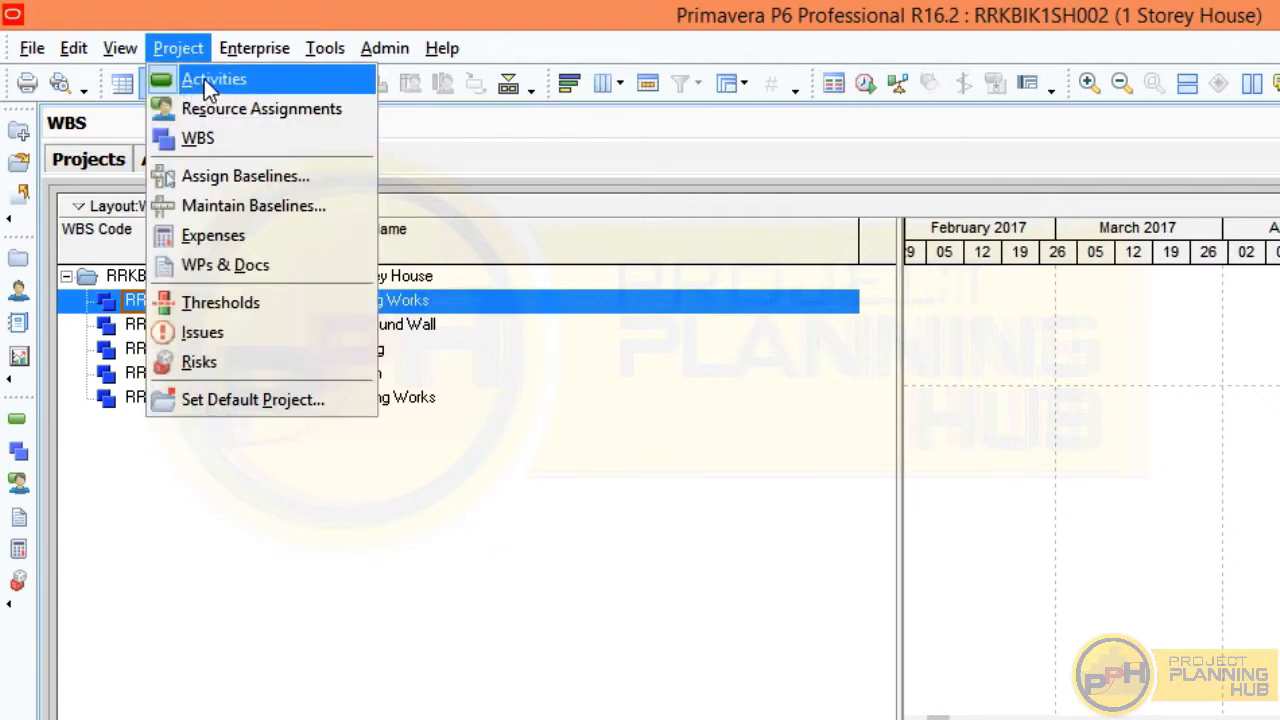
{"action": "left_click", "coordinate": [527, 405]}
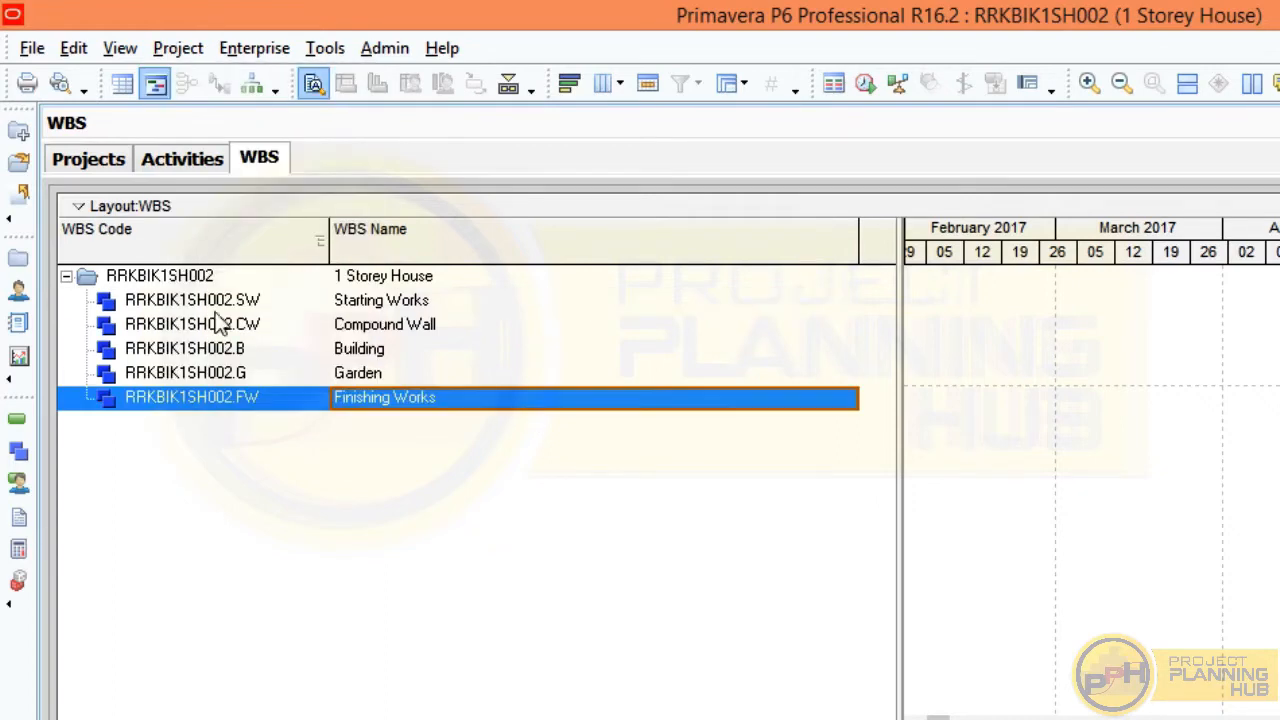
Show the project's activities and refresh the data to update the WBS grouping.
{"action": "left_click", "coordinate": [177, 158]}
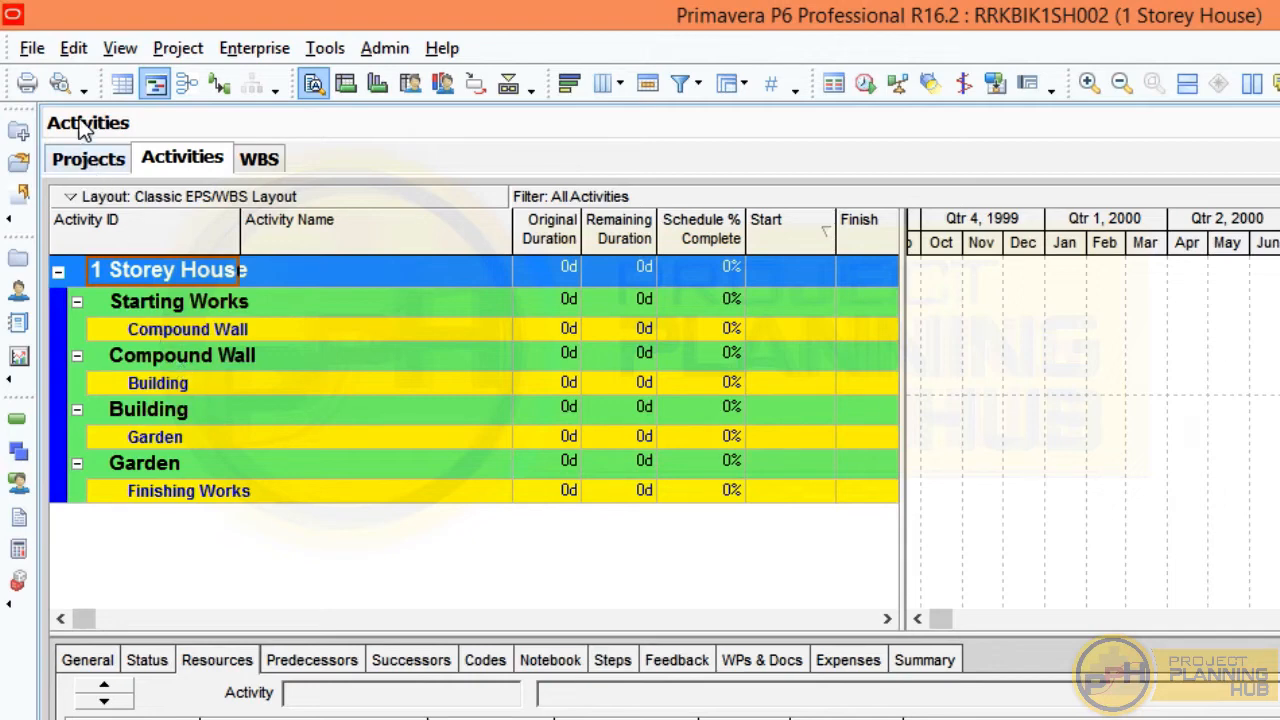
{"action": "left_click", "coordinate": [38, 50]}
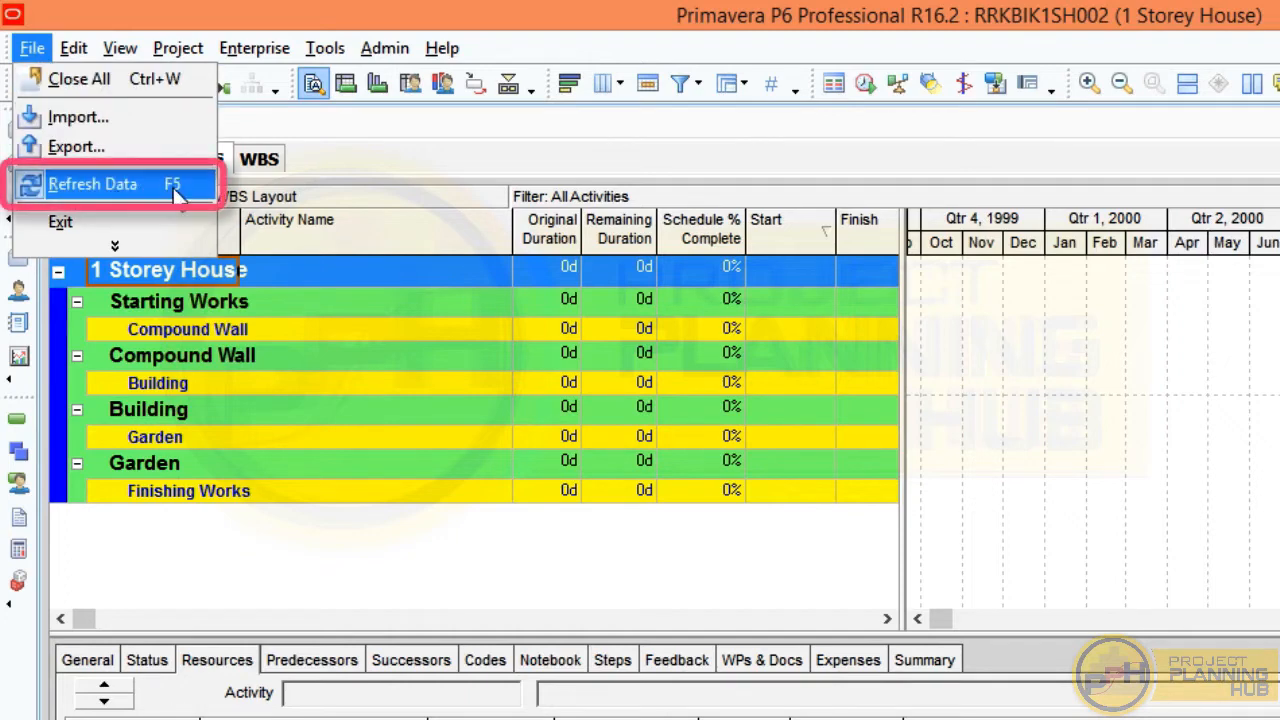
{"action": "left_click", "coordinate": [86, 186]}
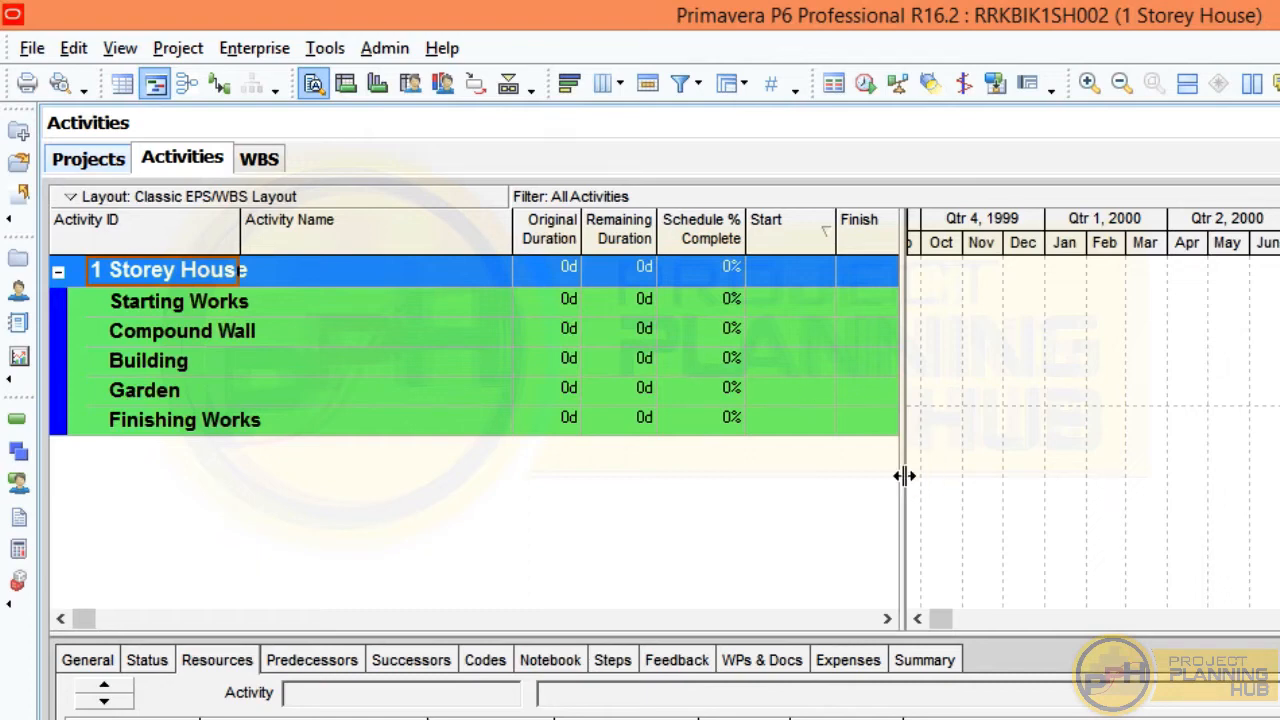
Widen the activity table and remove Schedule % Complete and Remaining Duration from its selected columns.
{"action": "left_click_drag", "start_coordinate": [904, 476], "coordinate": [1177, 466]}
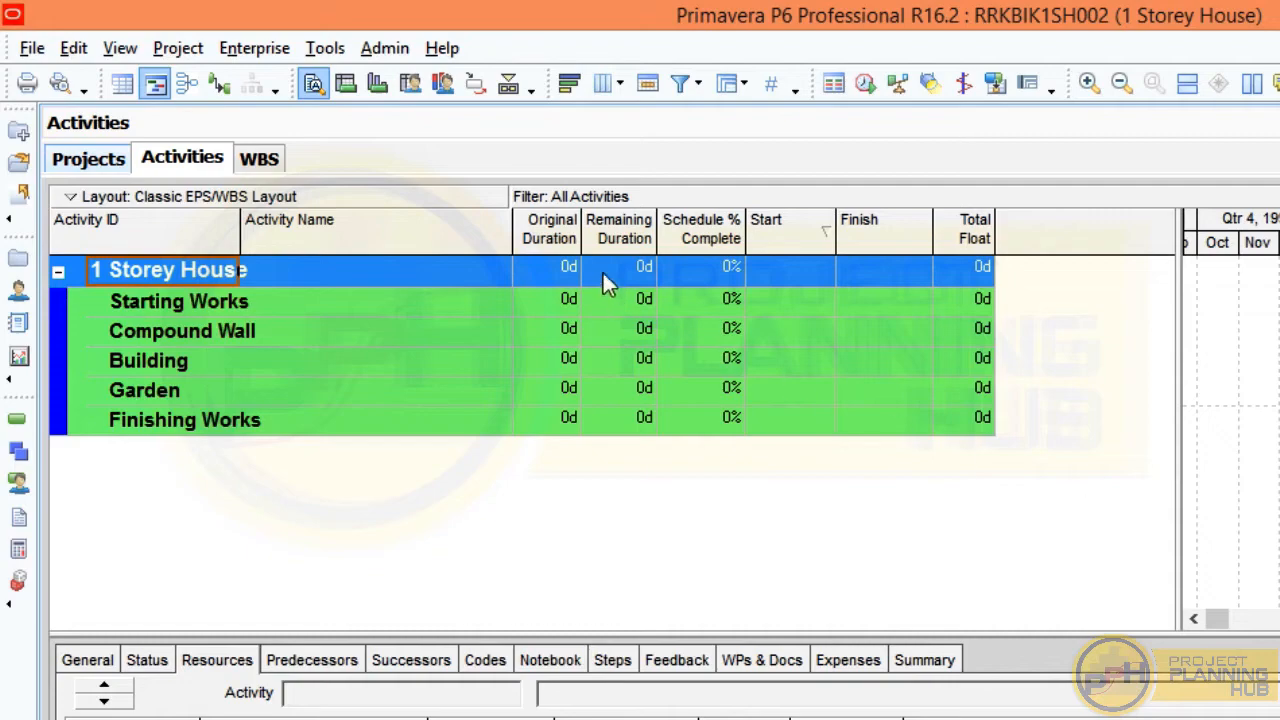
{"action": "right_click", "coordinate": [565, 473]}
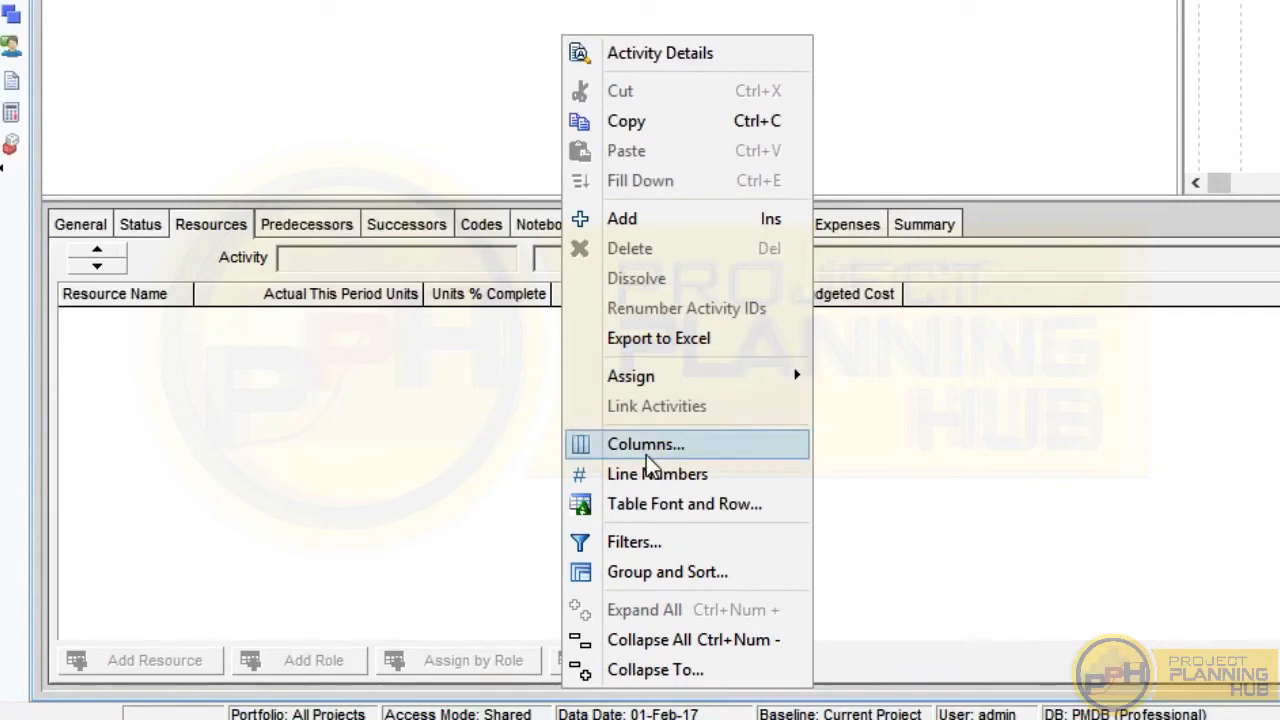
{"action": "left_click", "coordinate": [646, 455]}
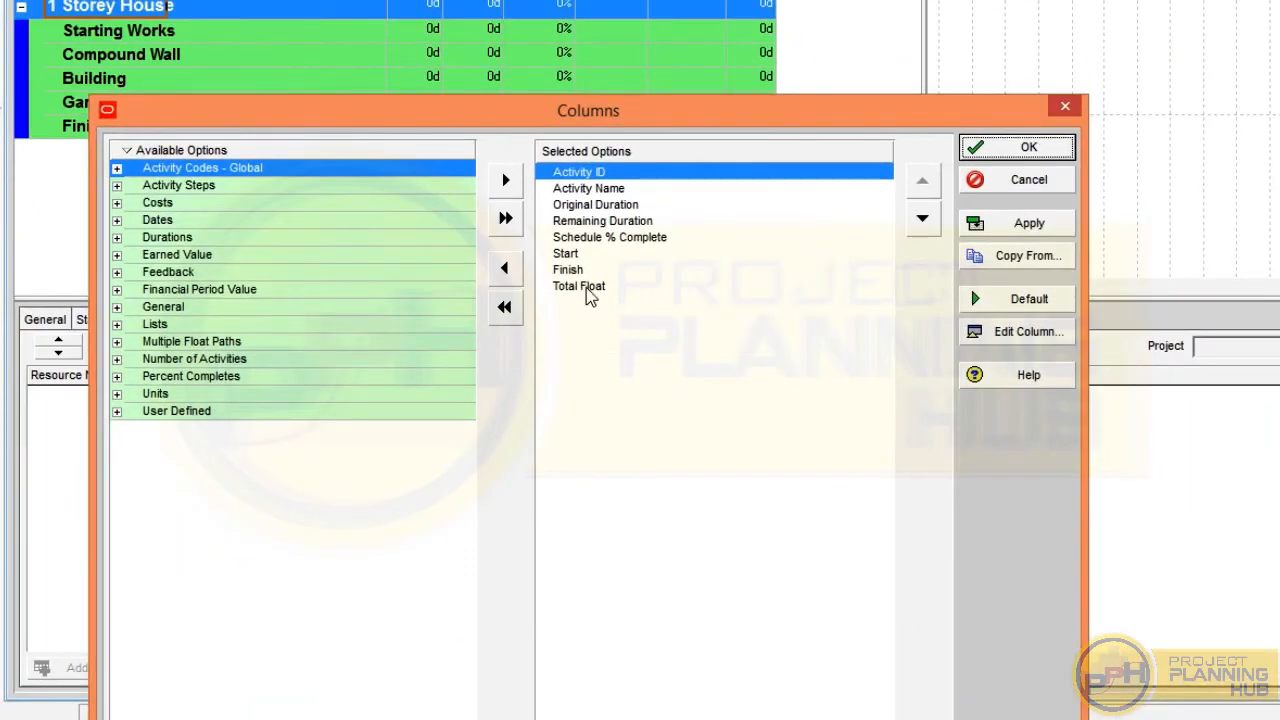
{"action": "left_click", "coordinate": [588, 240]}
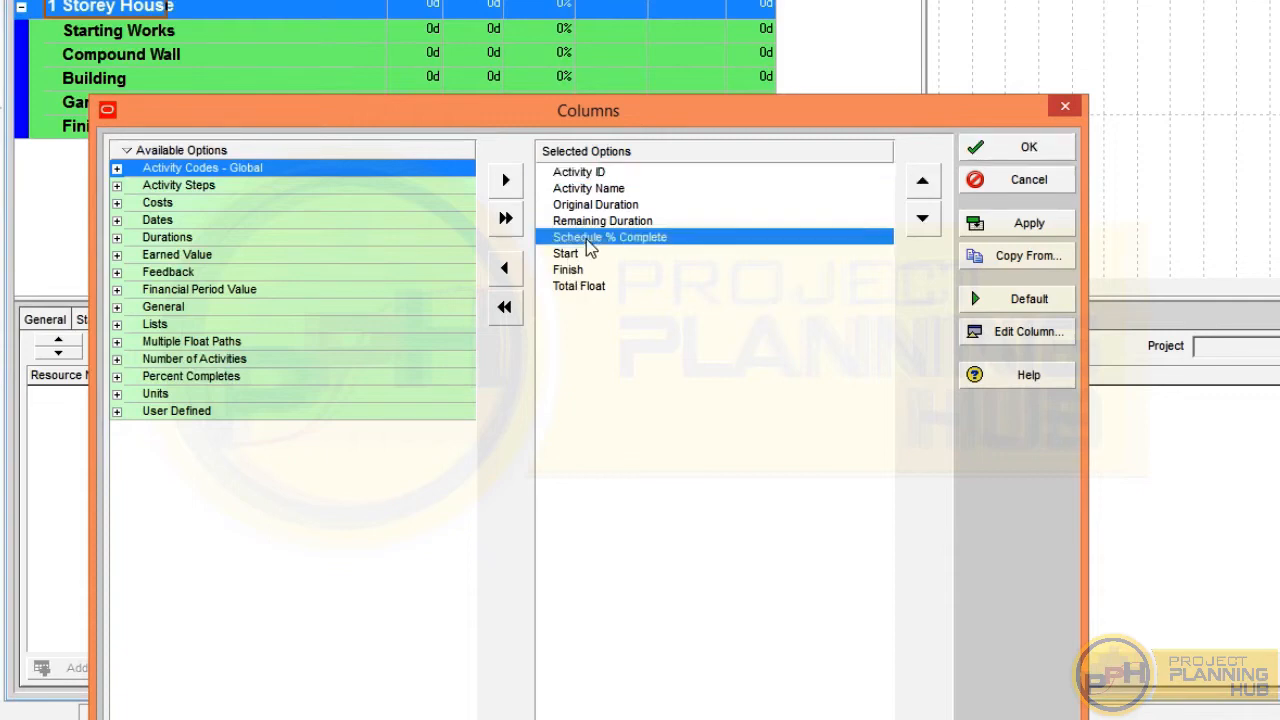
{"action": "double_click", "coordinate": [591, 241]}
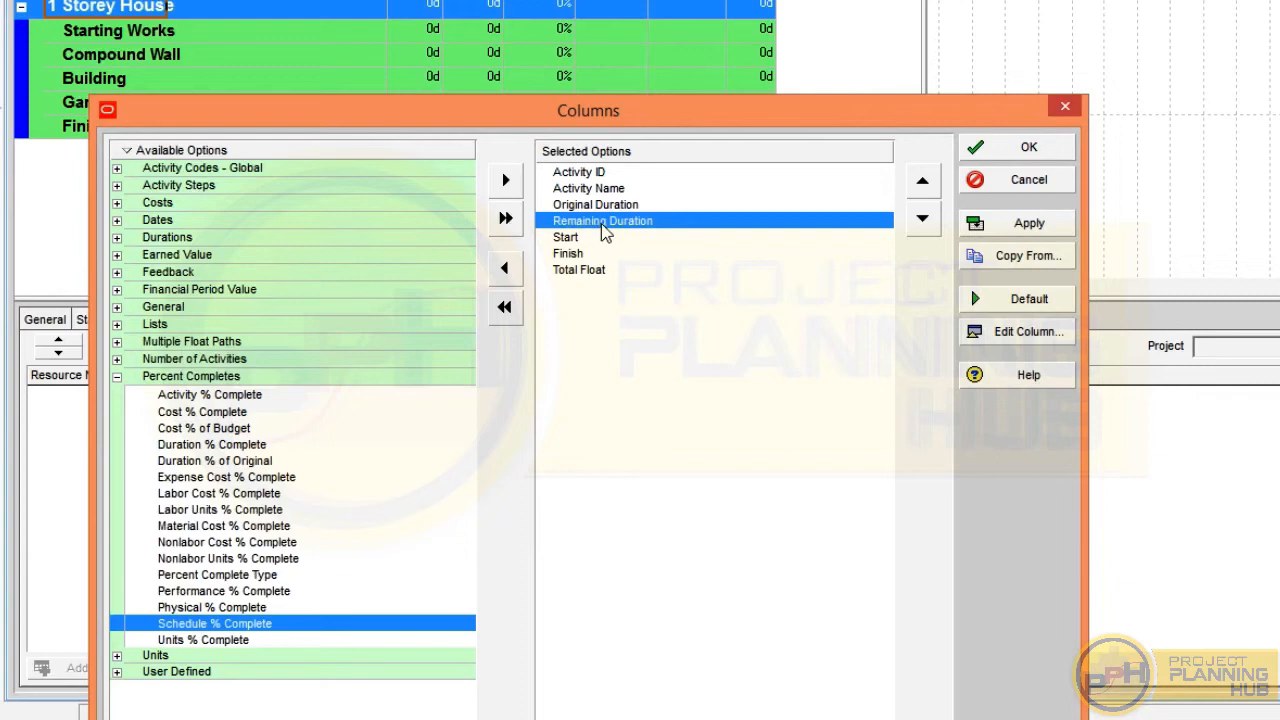
{"action": "double_click", "coordinate": [601, 223]}
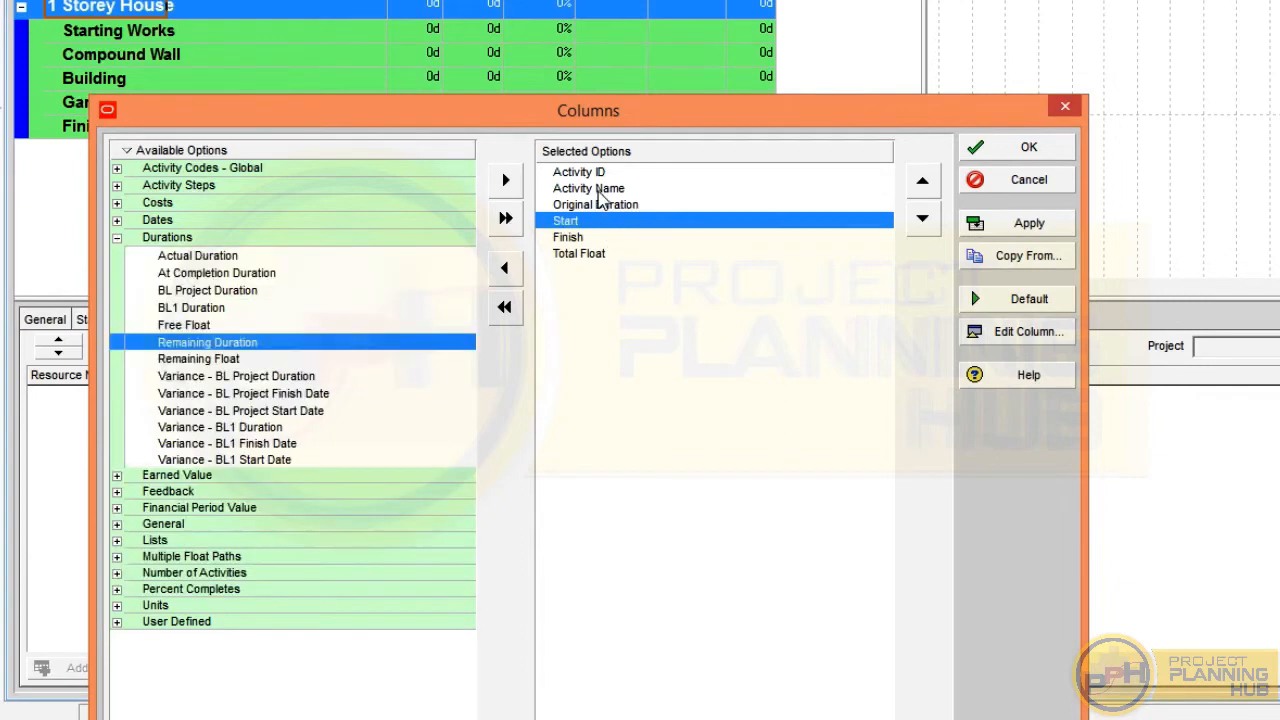
Review the selected columns from Activity ID to Total Float and apply the column selection to the activity table.
{"action": "left_click", "coordinate": [585, 177]}
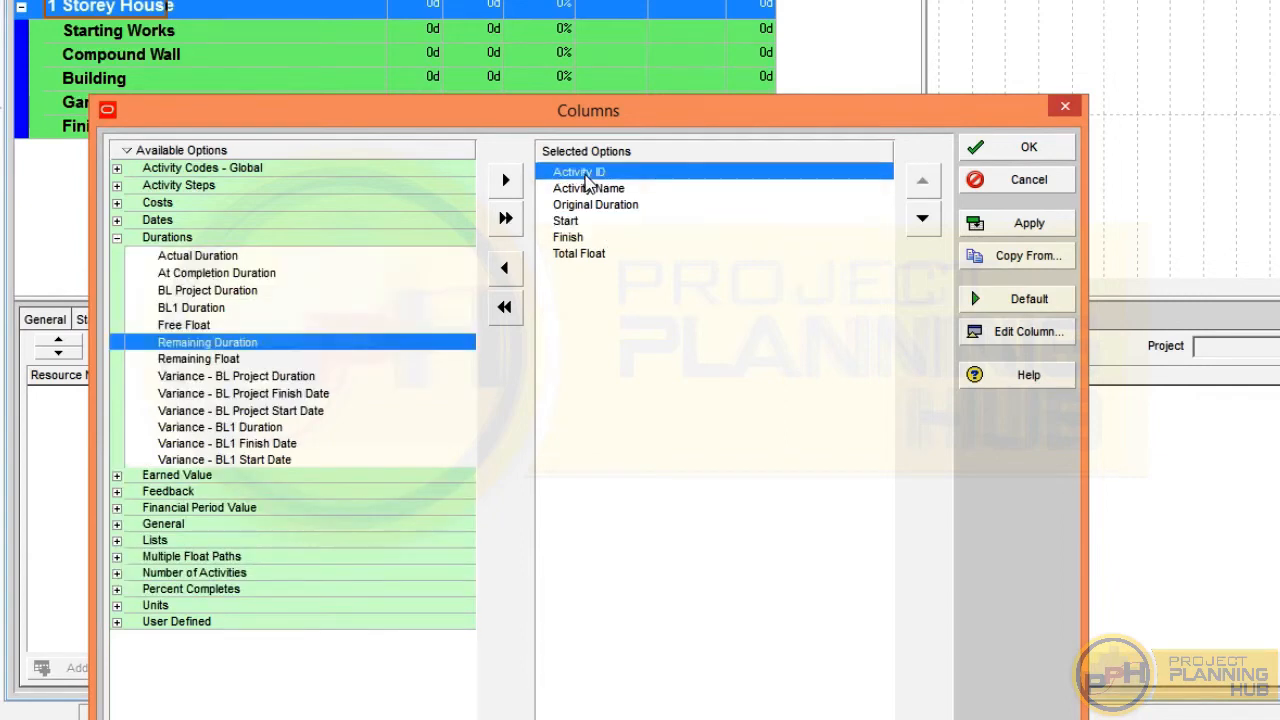
{"action": "left_click", "coordinate": [592, 191]}
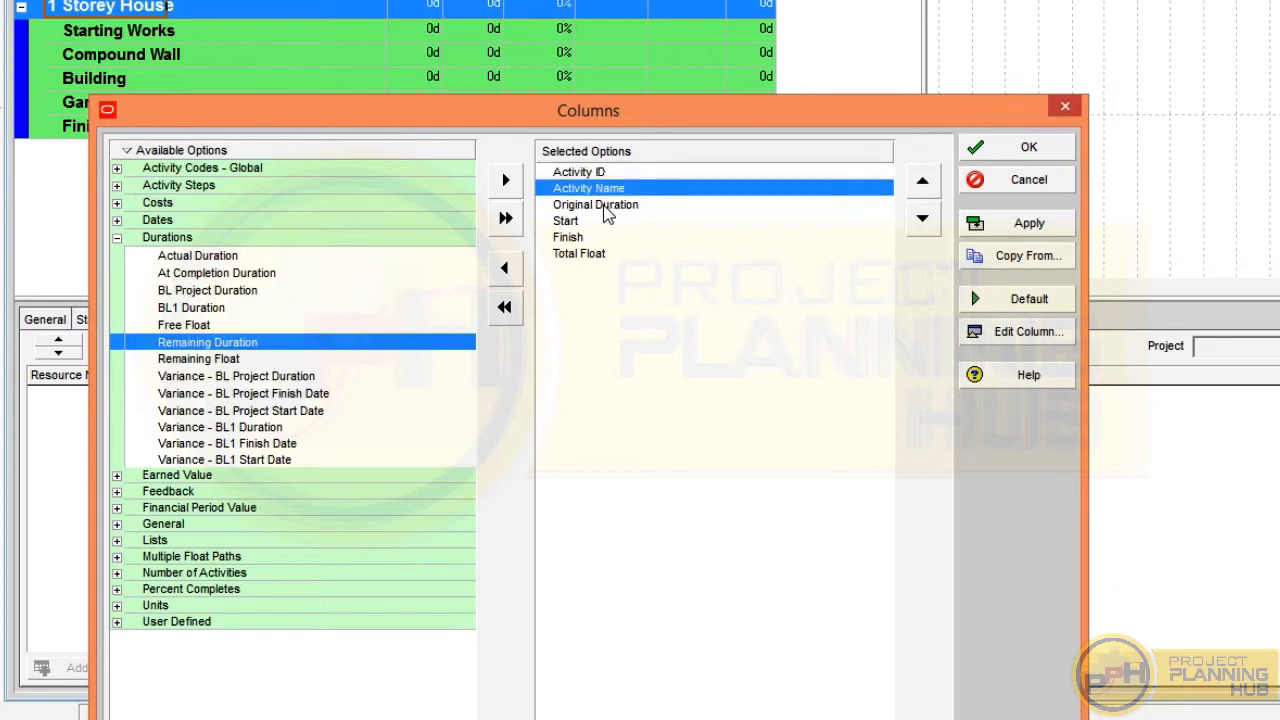
{"action": "left_click", "coordinate": [606, 207]}
{"action": "left_click", "coordinate": [567, 223]}
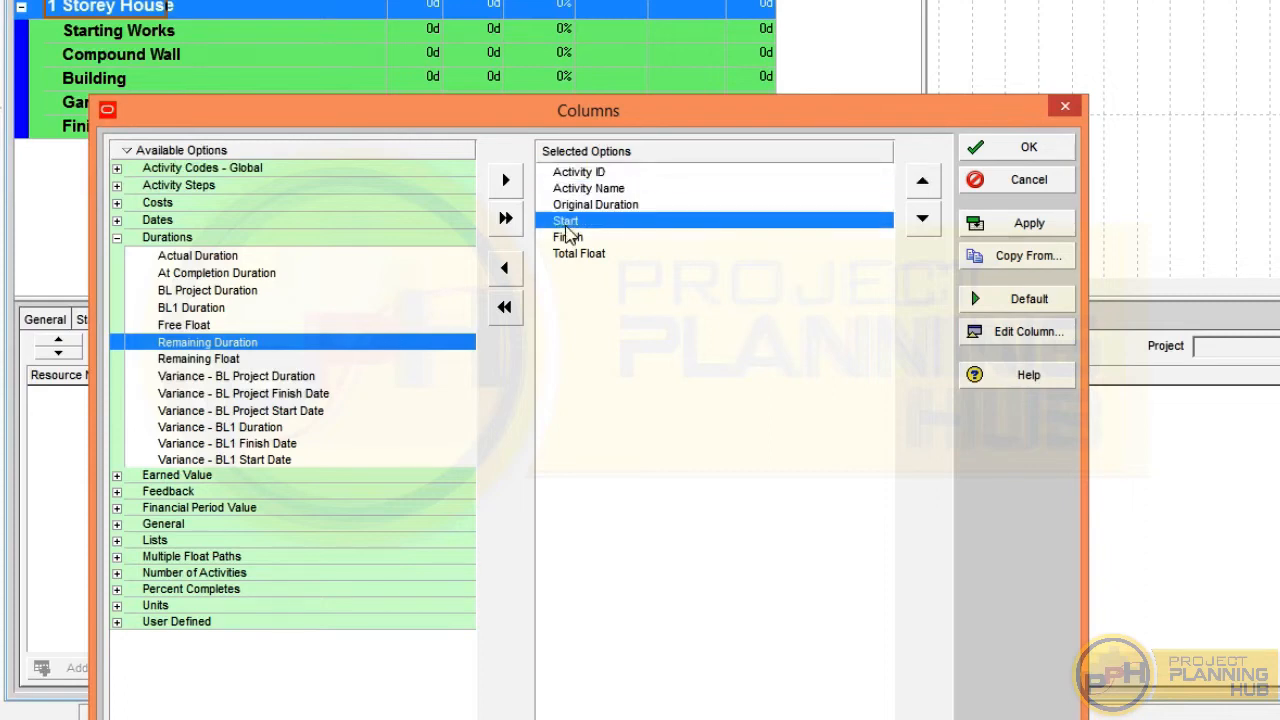
{"action": "left_click", "coordinate": [575, 240]}
{"action": "left_click", "coordinate": [581, 256]}
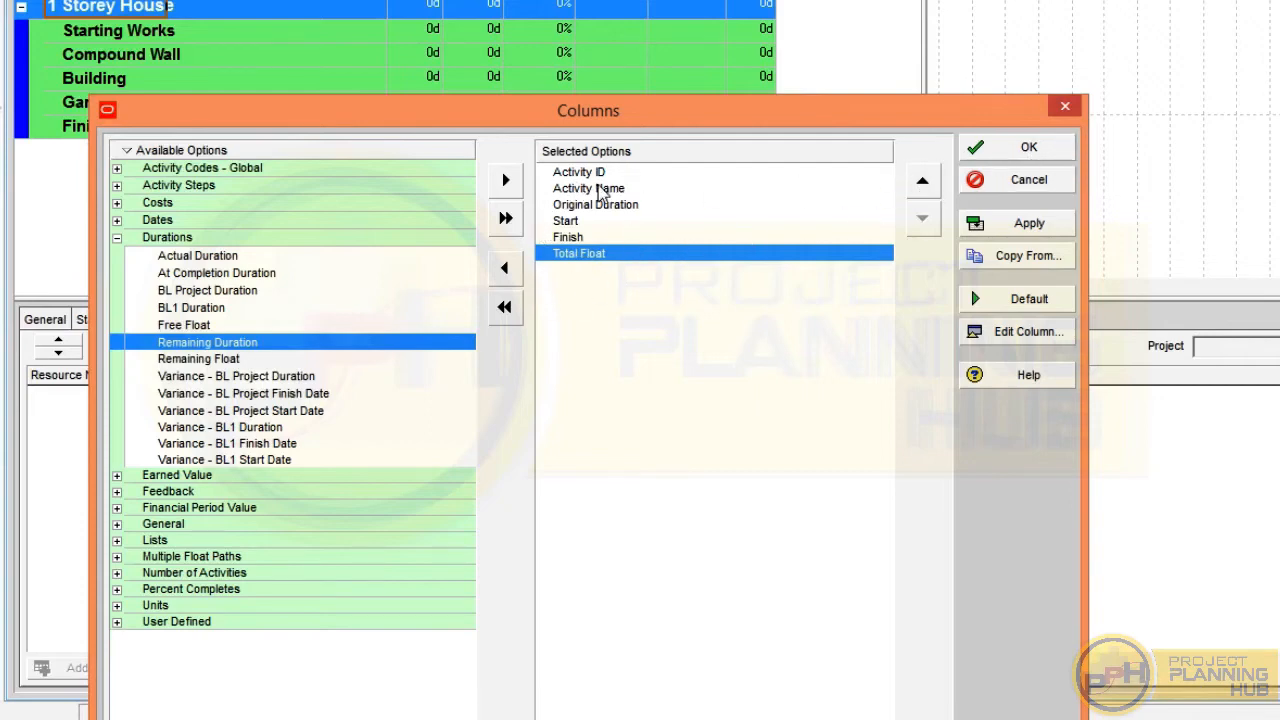
{"action": "left_click", "coordinate": [1008, 149]}
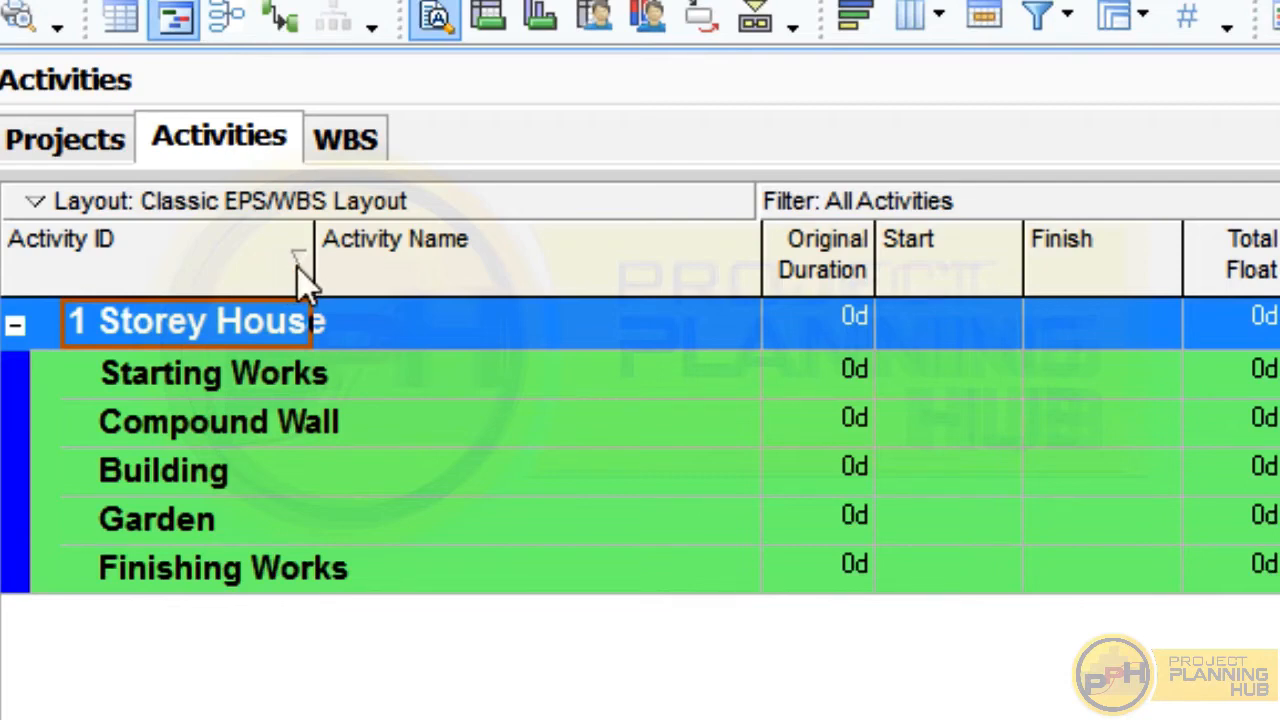
Show the project's WBS and cycle the WBS Code sorting through ascending and descending back to hierarchy order.
{"action": "left_click", "coordinate": [350, 145]}
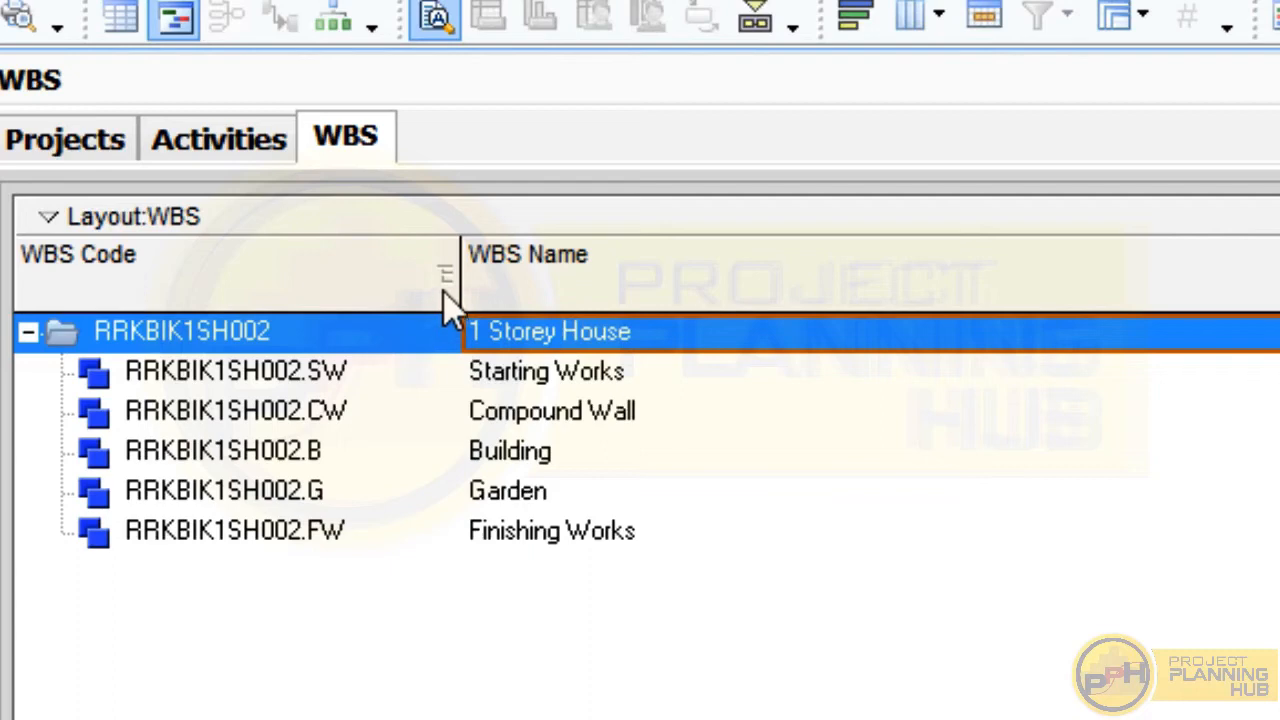
{"action": "left_click", "coordinate": [446, 273]}
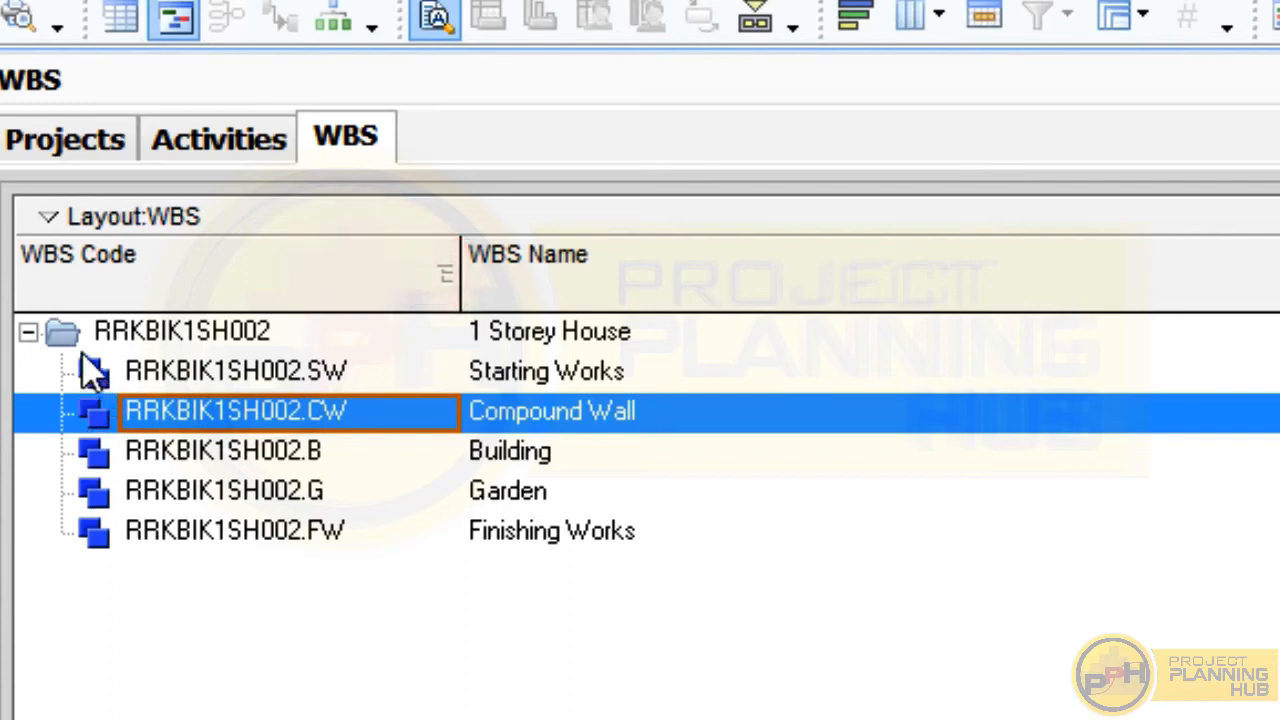
{"action": "left_click", "coordinate": [399, 289]}
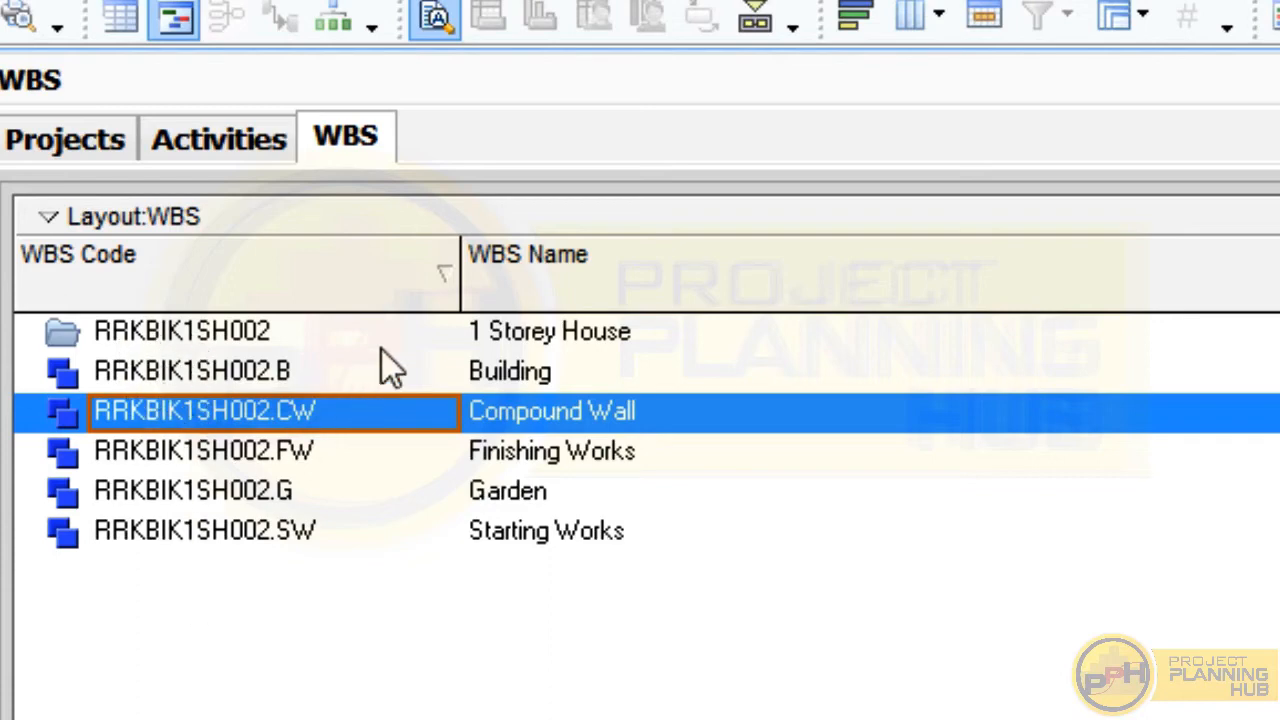
{"action": "left_click", "coordinate": [397, 289]}
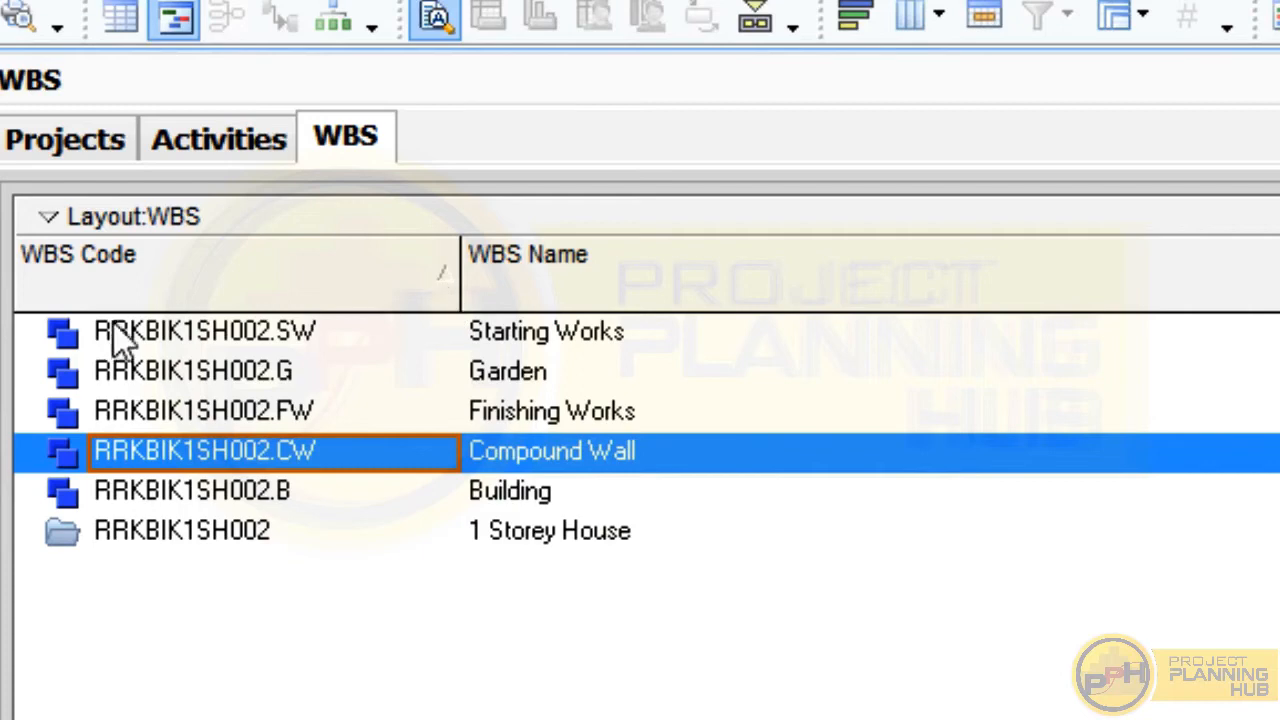
{"action": "left_click", "coordinate": [337, 285]}
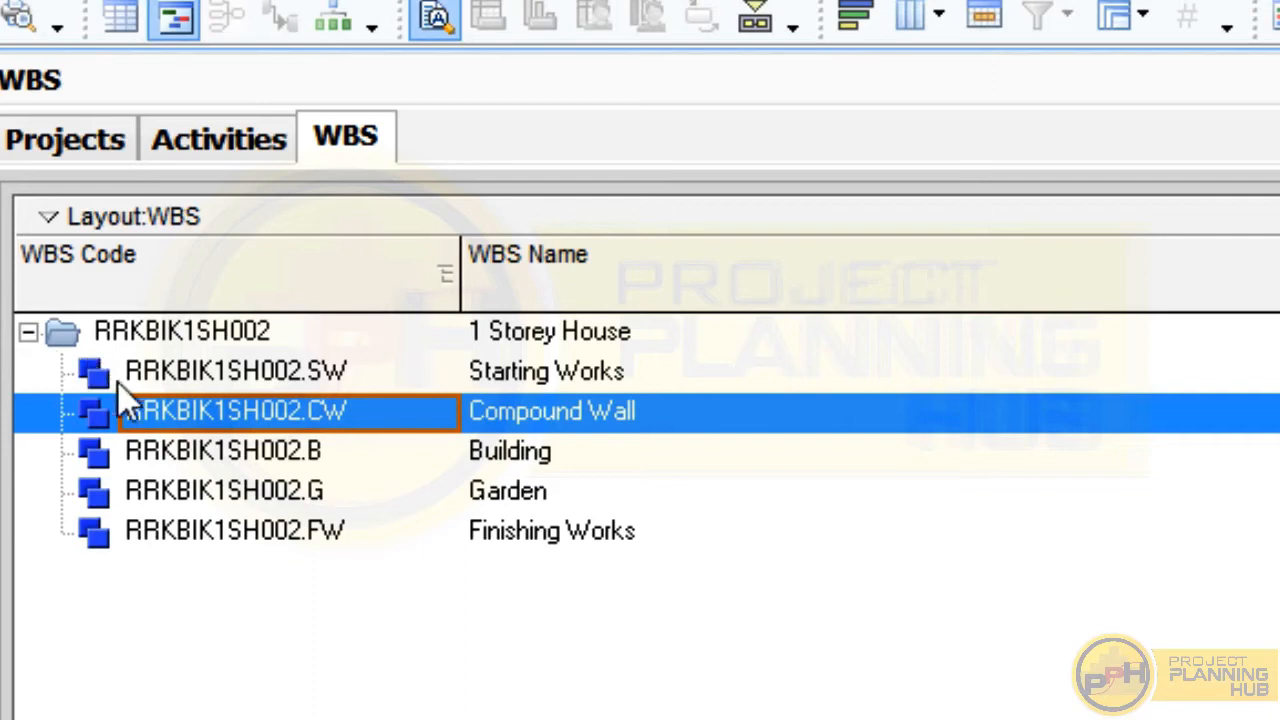
Add a child WBS element beneath Starting Works and compare its level with the project and Starting Works.
{"action": "left_click", "coordinate": [330, 386]}
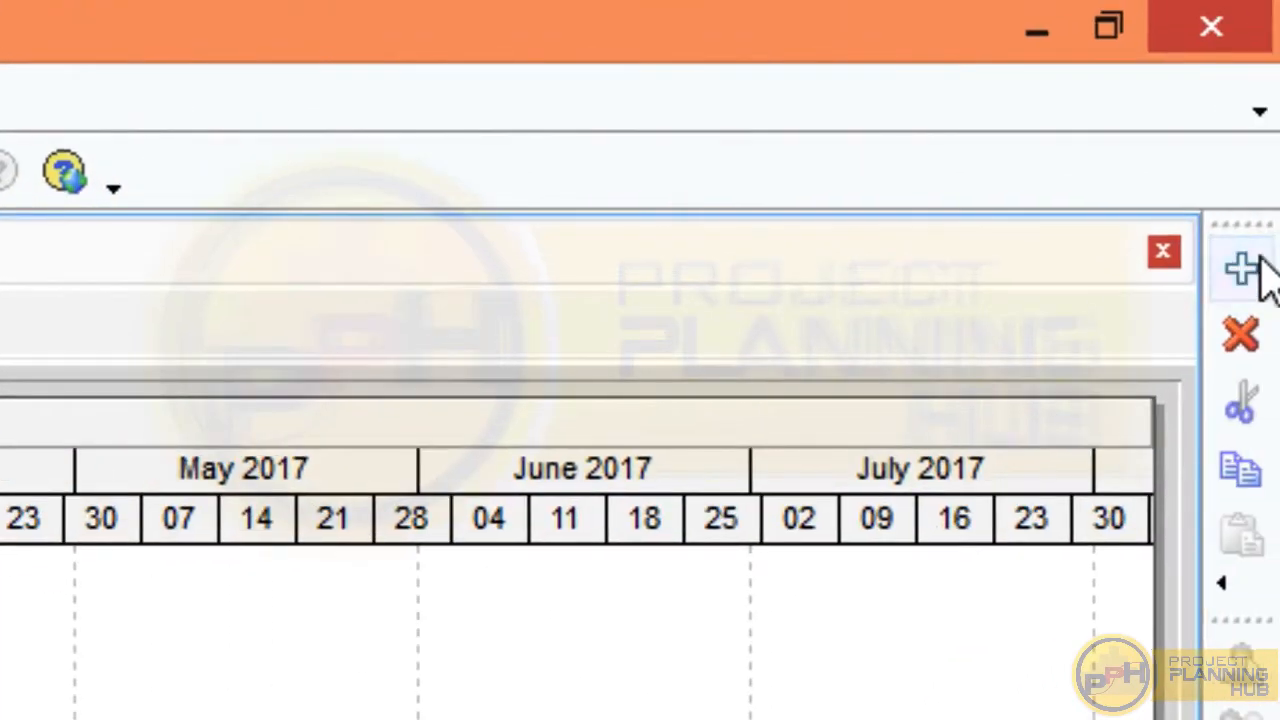
{"action": "left_click", "coordinate": [1243, 274]}
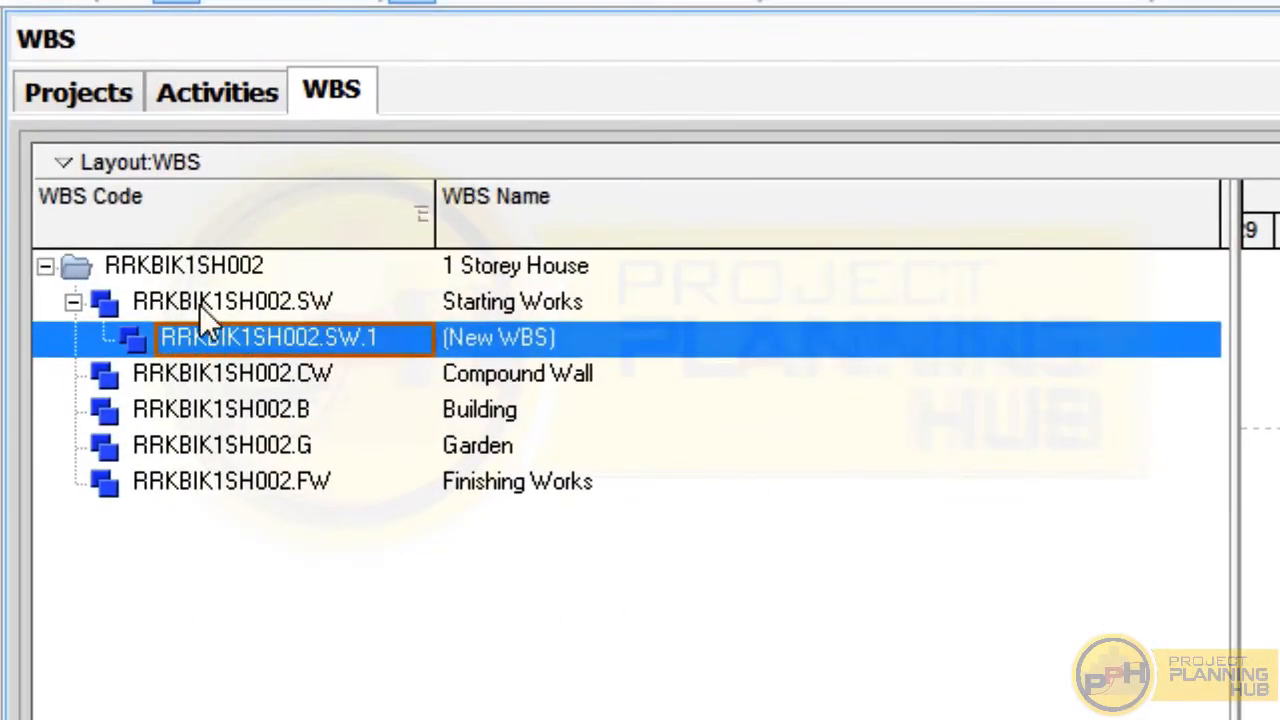
{"action": "left_click", "coordinate": [163, 266]}
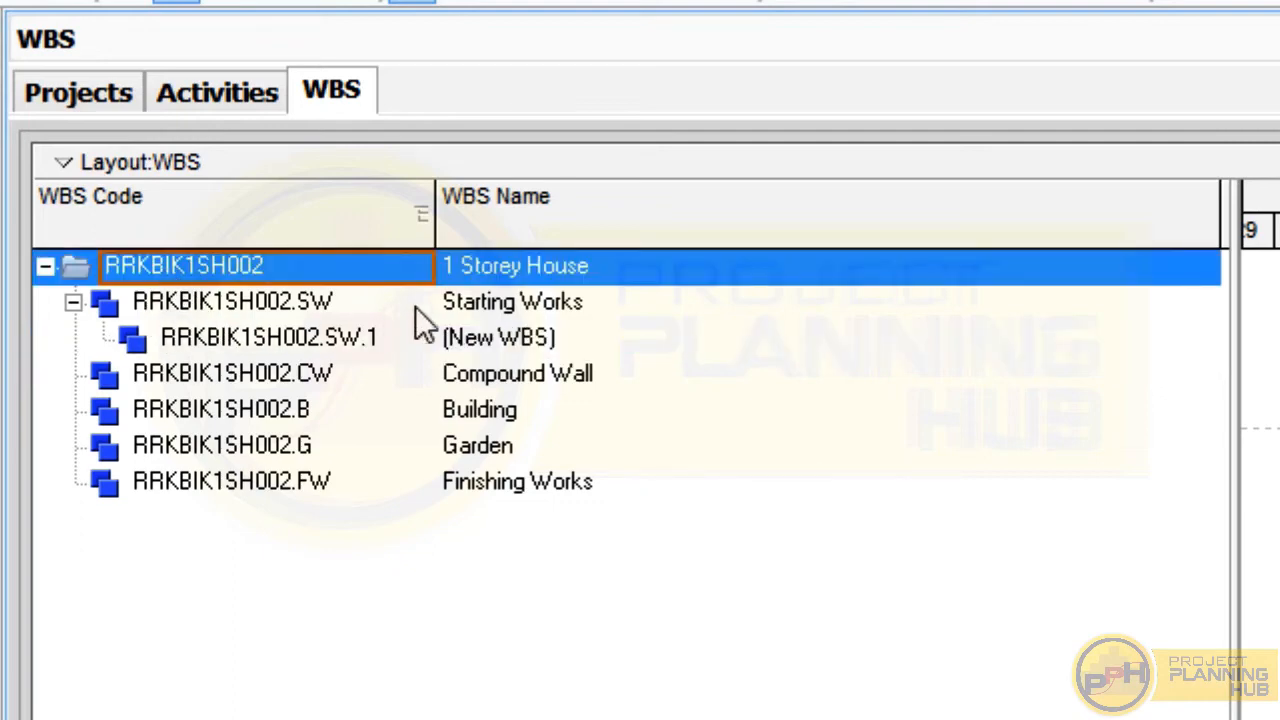
{"action": "left_click", "coordinate": [500, 305]}
{"action": "left_click", "coordinate": [453, 340]}
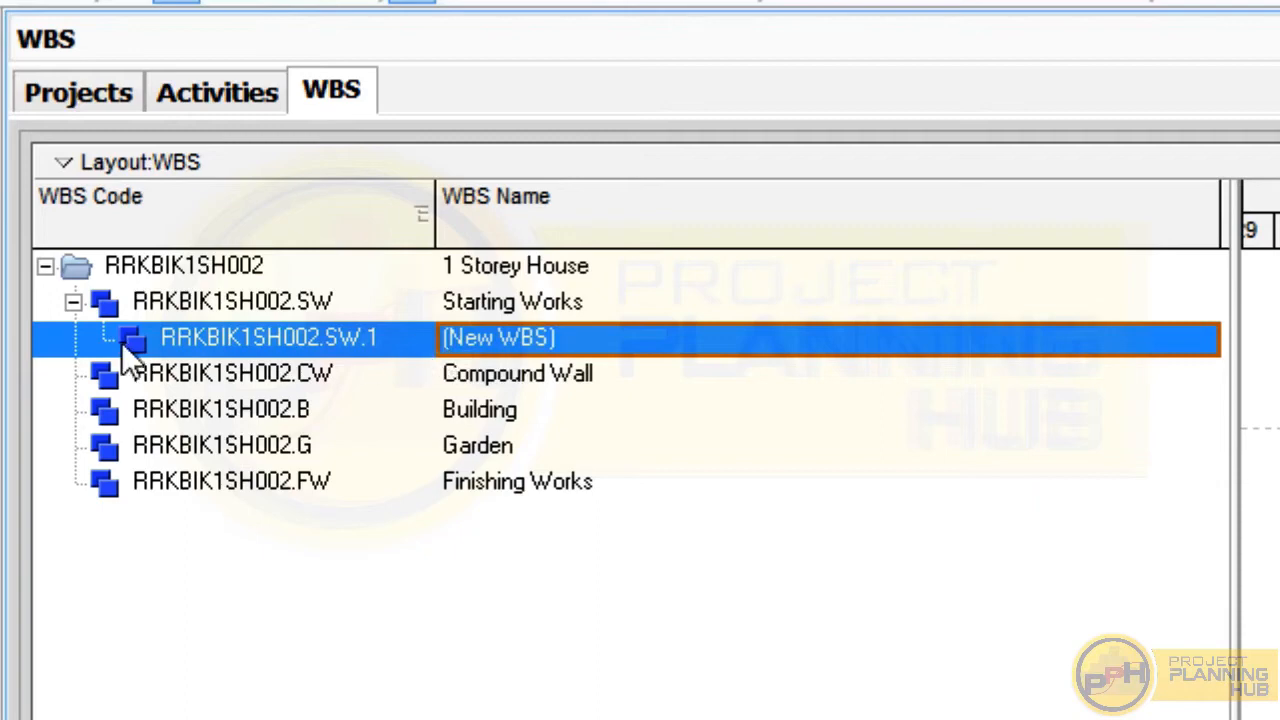
Collapse and expand Starting Works, and switch the WBS Code sorting from hierarchy to flat order and back.
{"action": "left_click", "coordinate": [71, 303]}
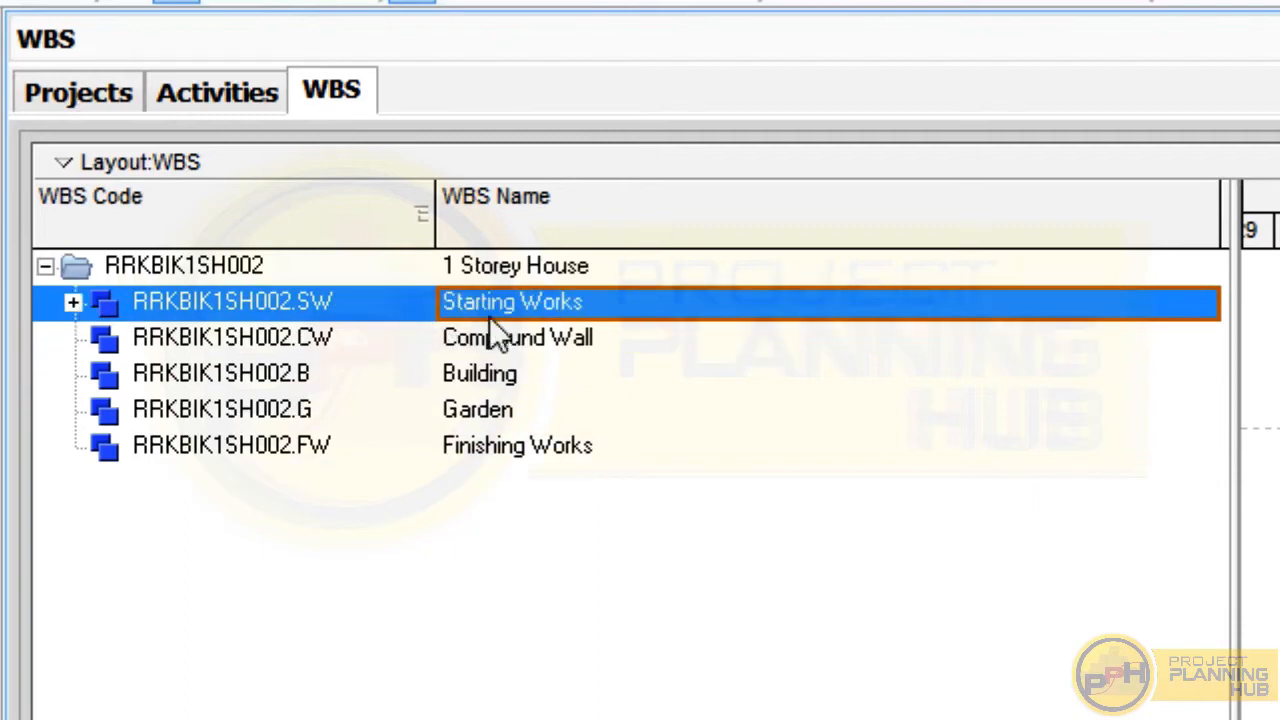
{"action": "left_click", "coordinate": [70, 304]}
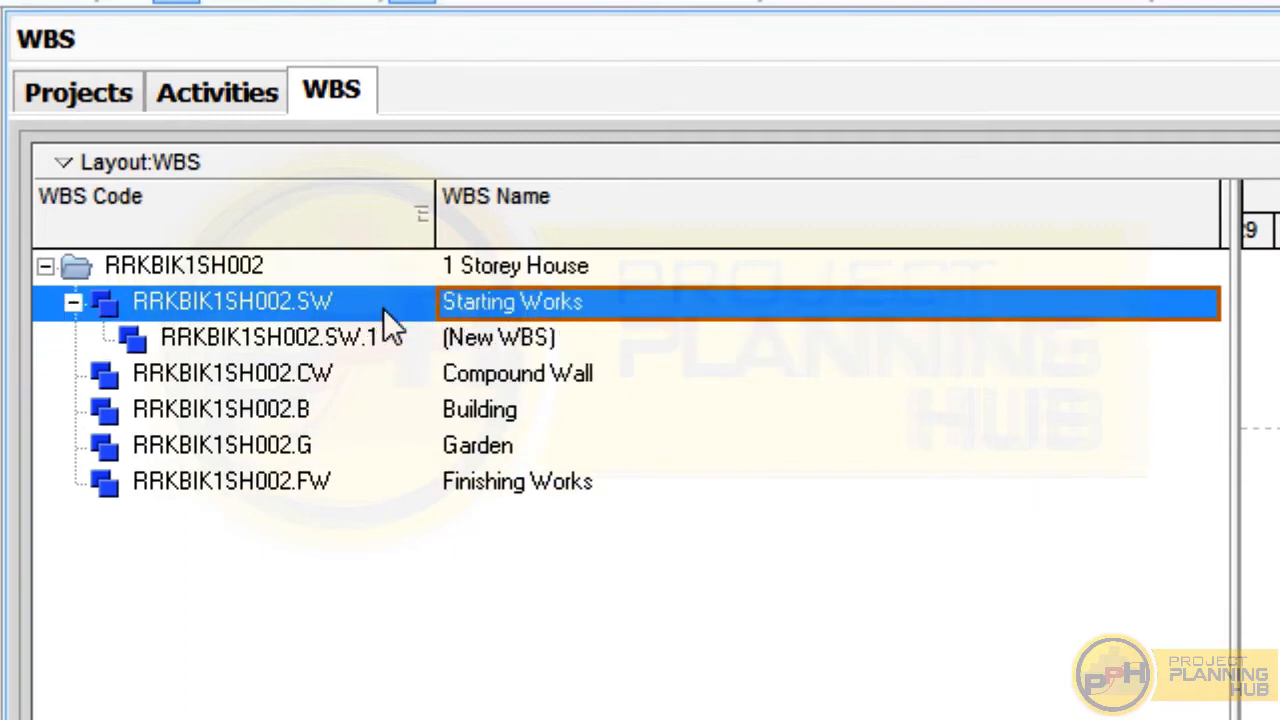
{"action": "left_click", "coordinate": [336, 342]}
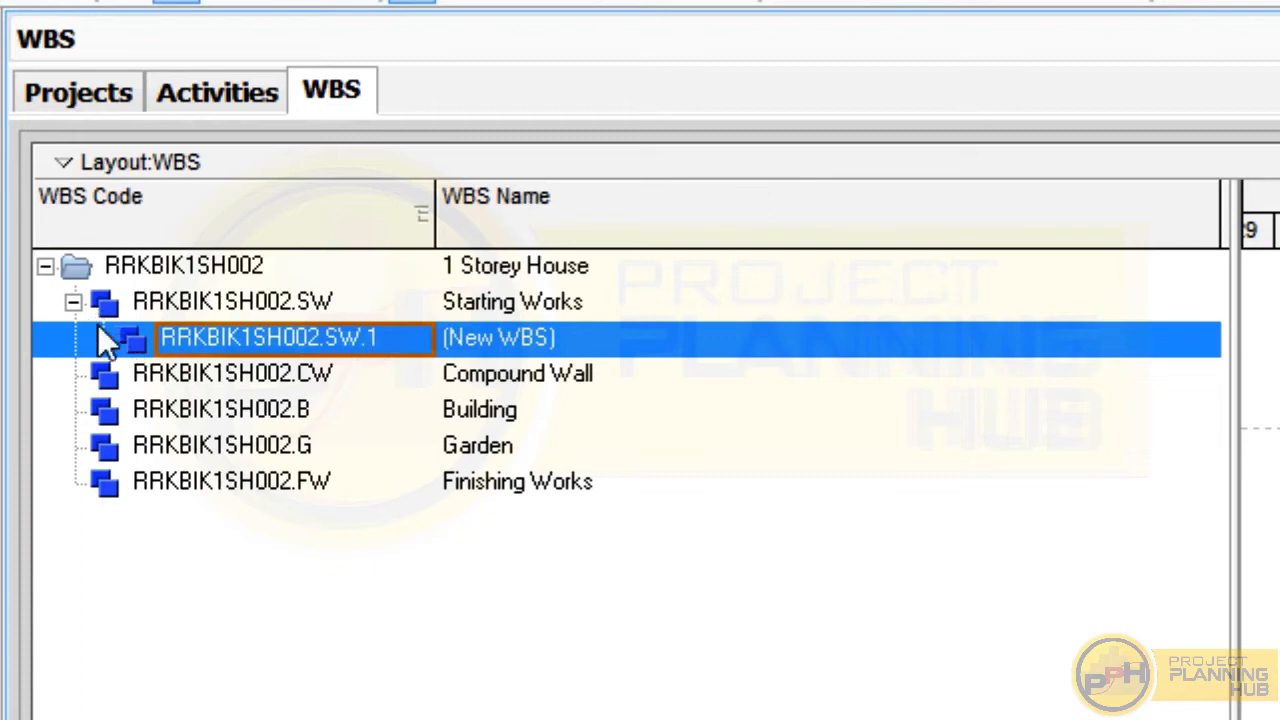
{"action": "left_click", "coordinate": [415, 230]}
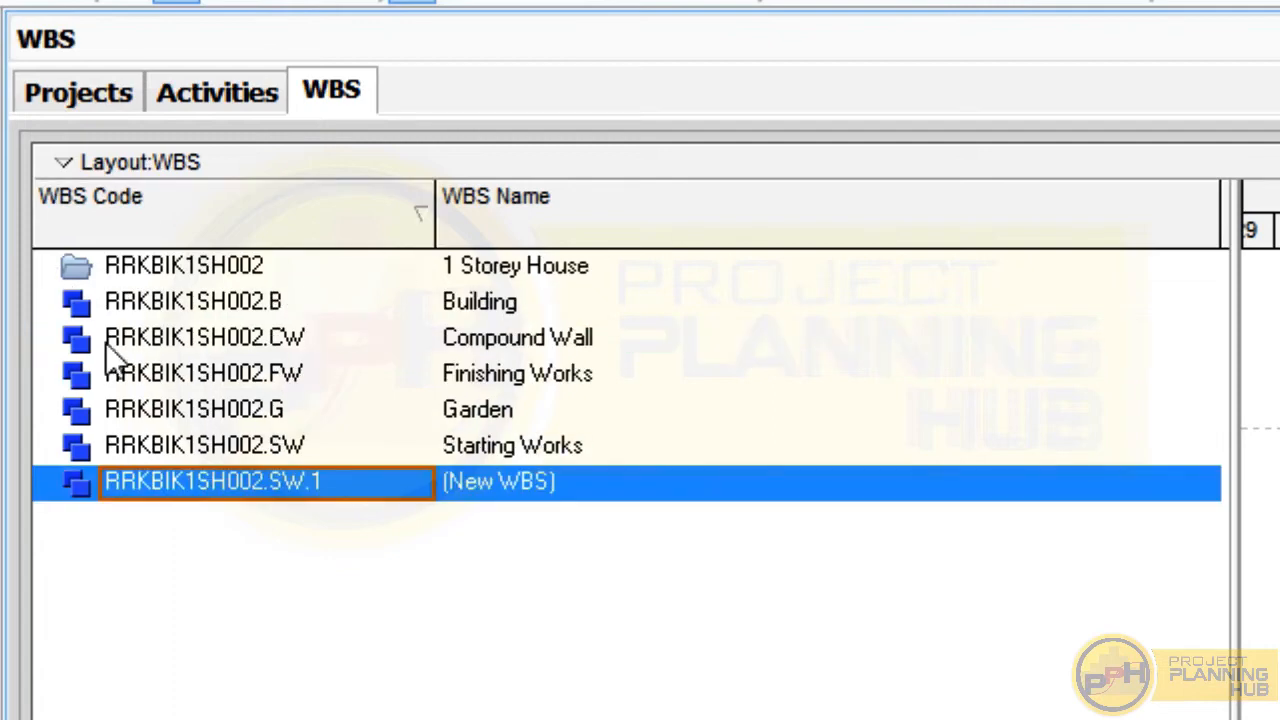
{"action": "left_click", "coordinate": [351, 214]}
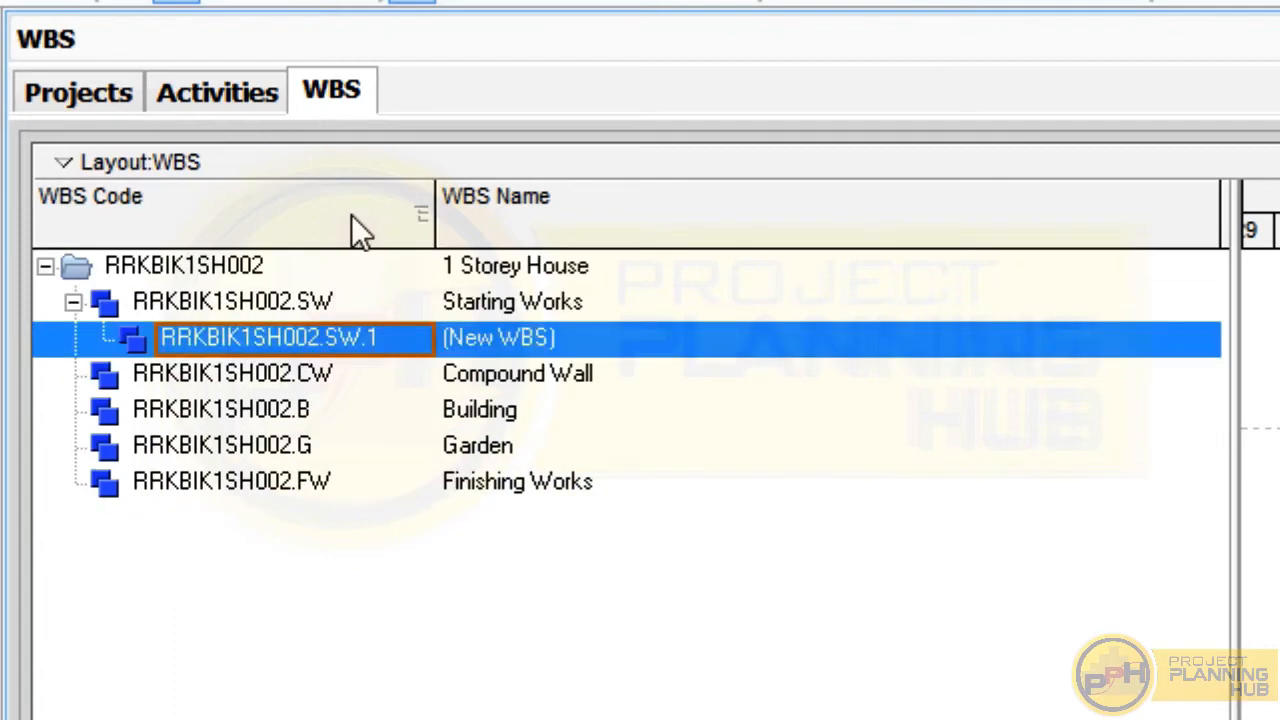
Delete the unnamed WBS element beneath Starting Works.
{"action": "right_click", "coordinate": [385, 336]}
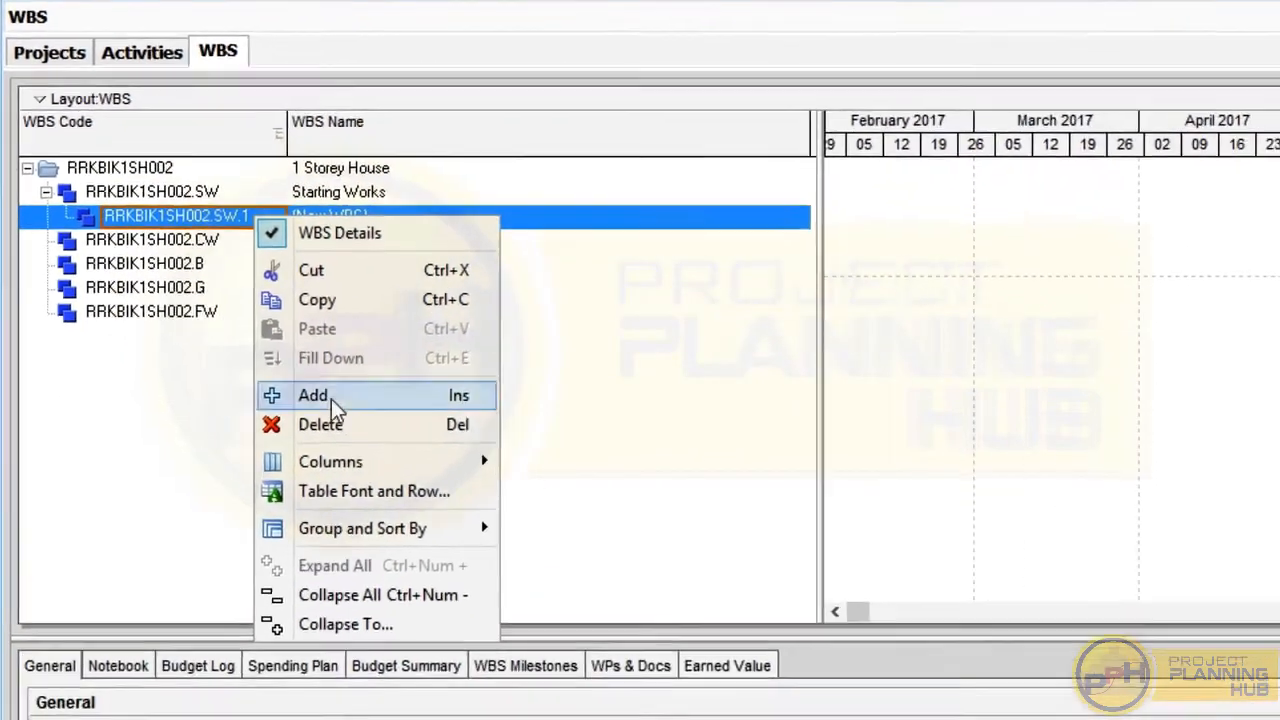
{"action": "left_click", "coordinate": [323, 428]}
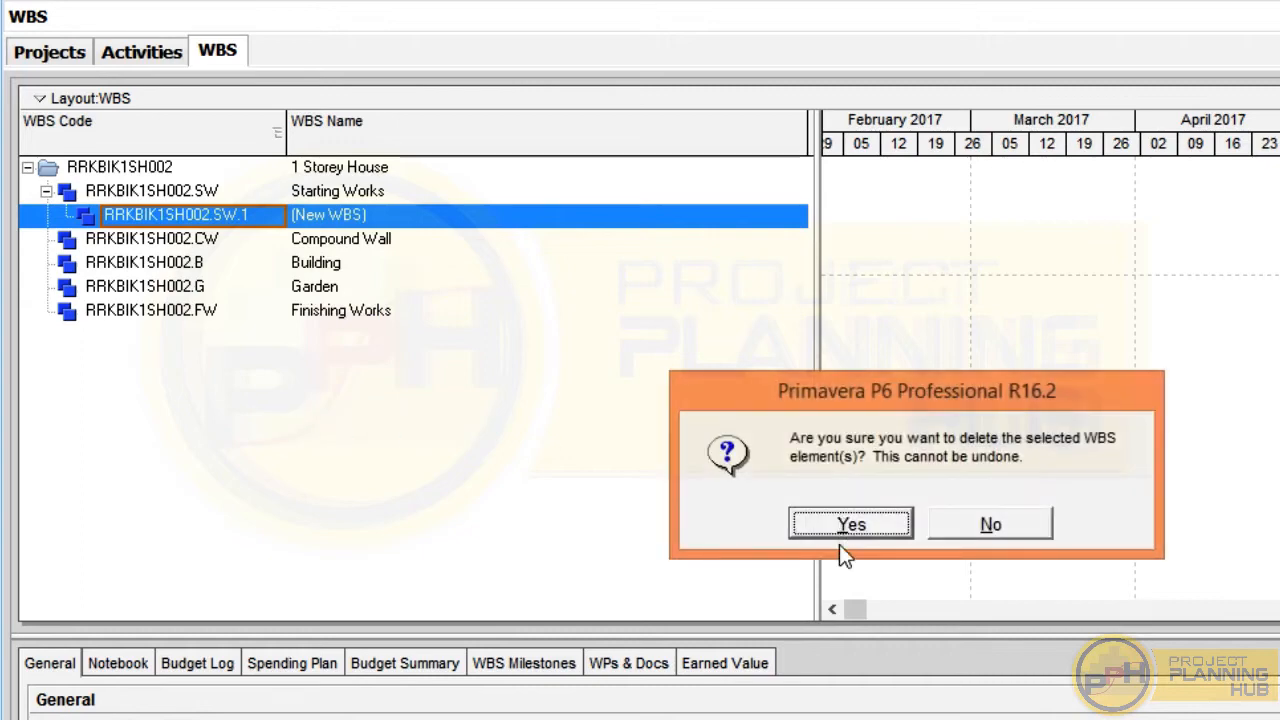
{"action": "left_click", "coordinate": [812, 530]}
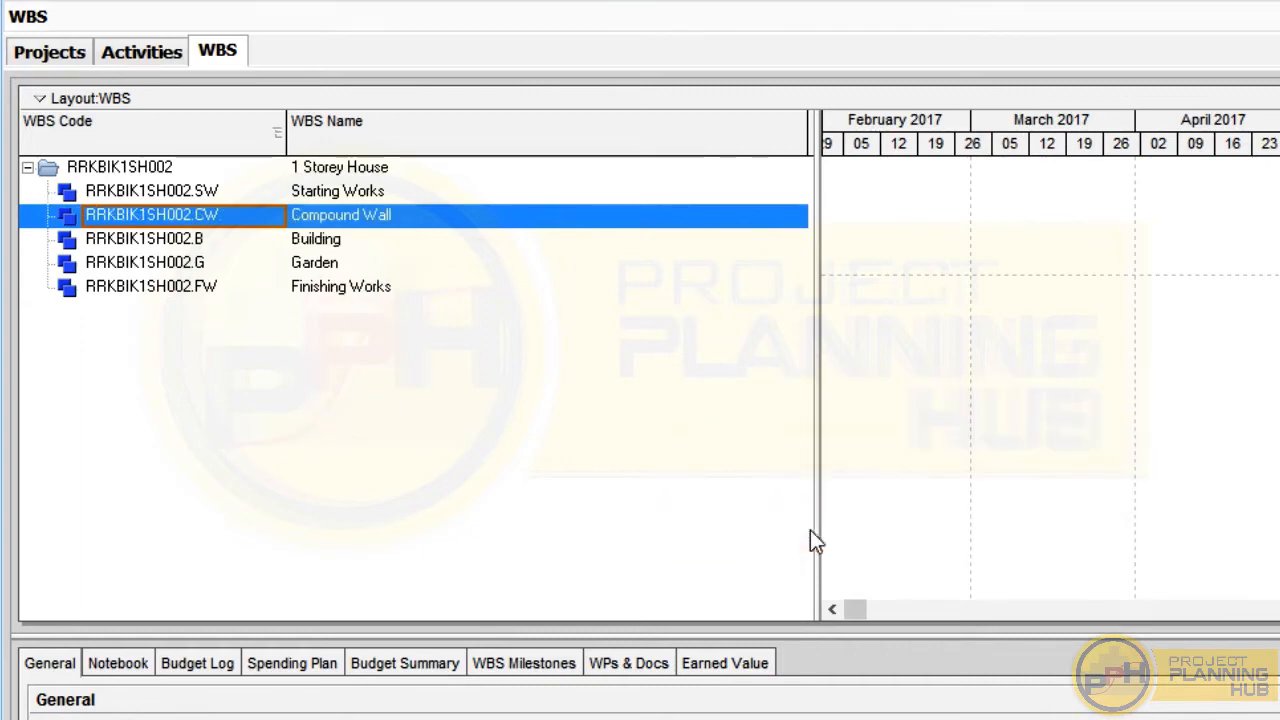
Show the project's activities and add a new activity under Starting Works.
{"action": "left_click", "coordinate": [158, 53]}
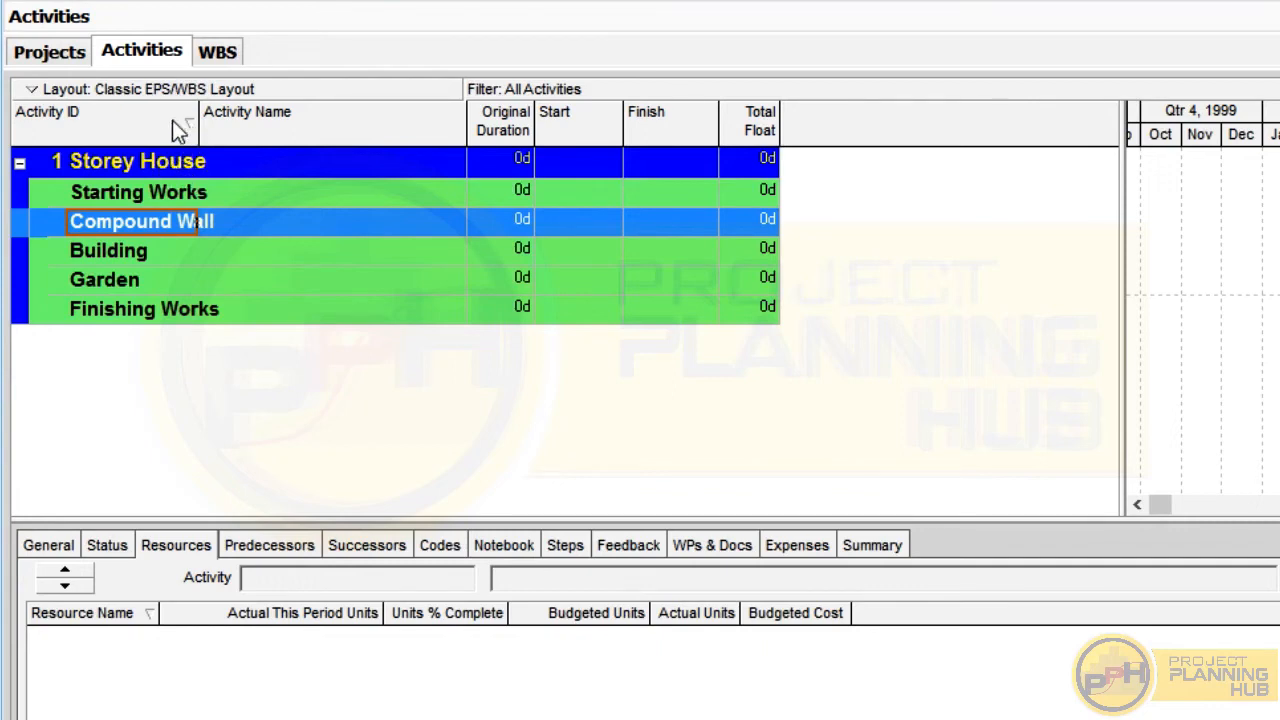
{"action": "left_click", "coordinate": [138, 198]}
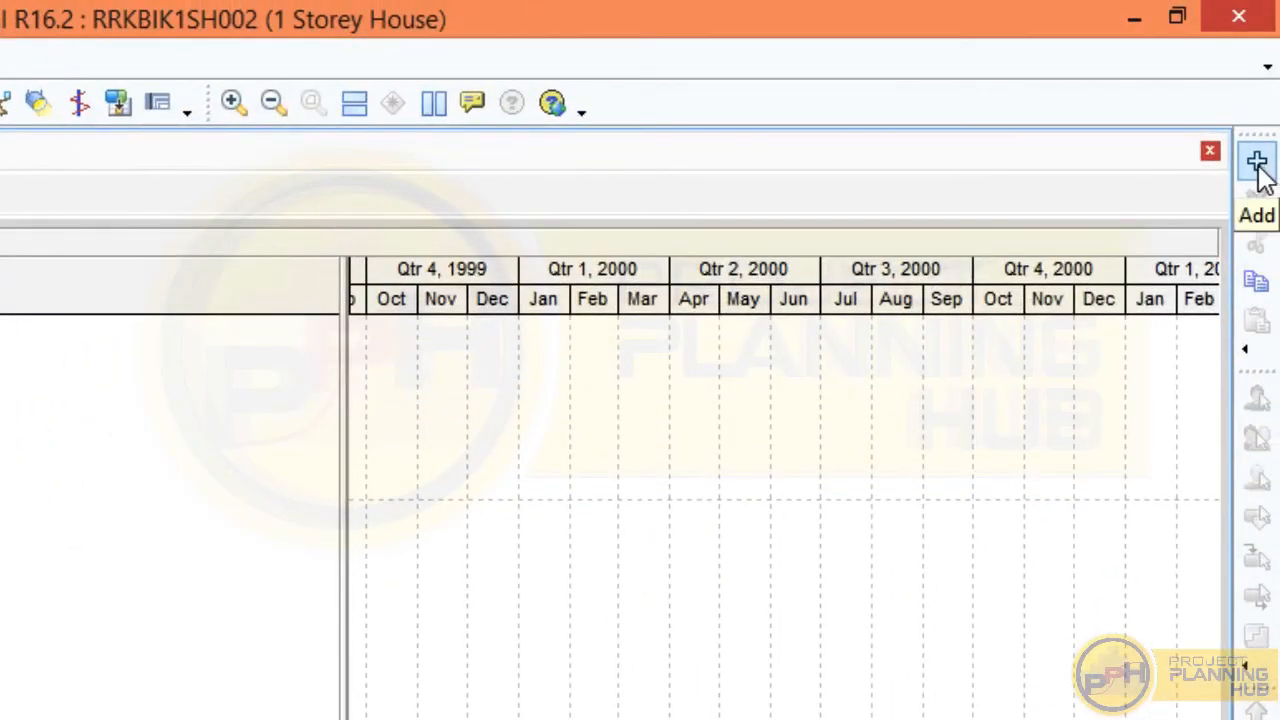
{"action": "left_click", "coordinate": [1258, 165]}
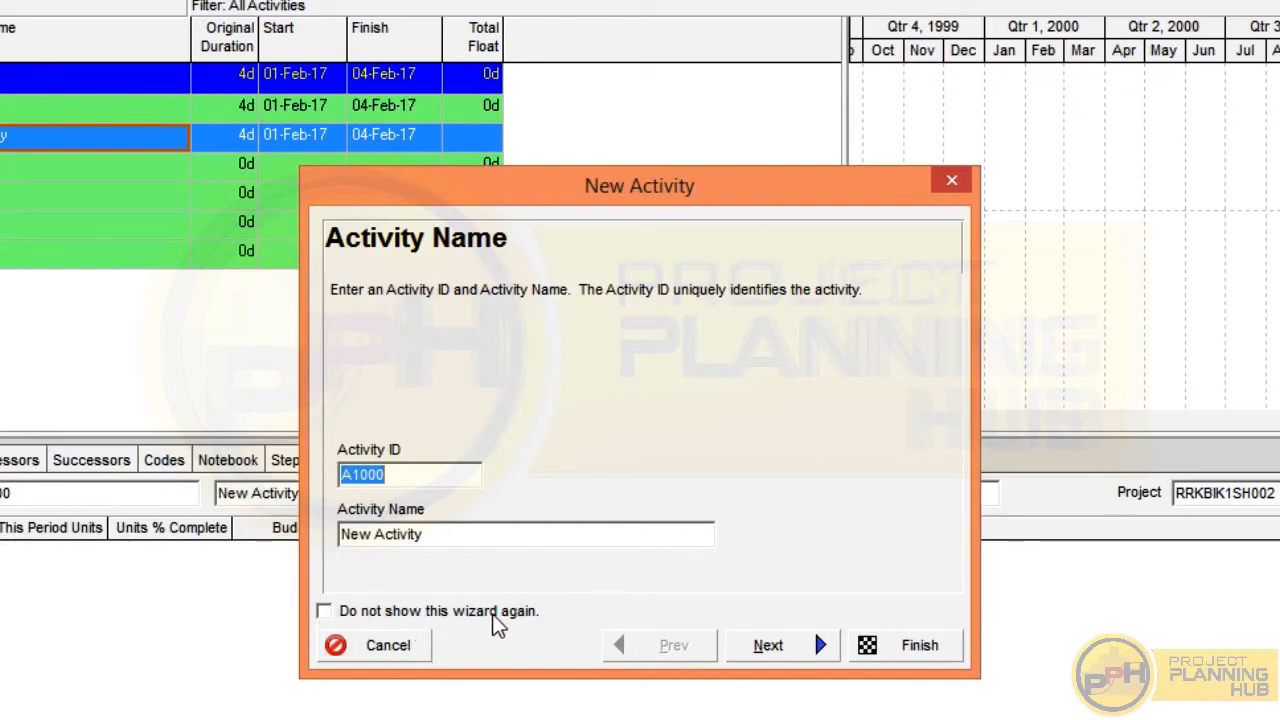
Turn off the New Activity wizard for future activities and finish creating the activity with its default ID and name.
{"action": "left_click", "coordinate": [324, 611]}
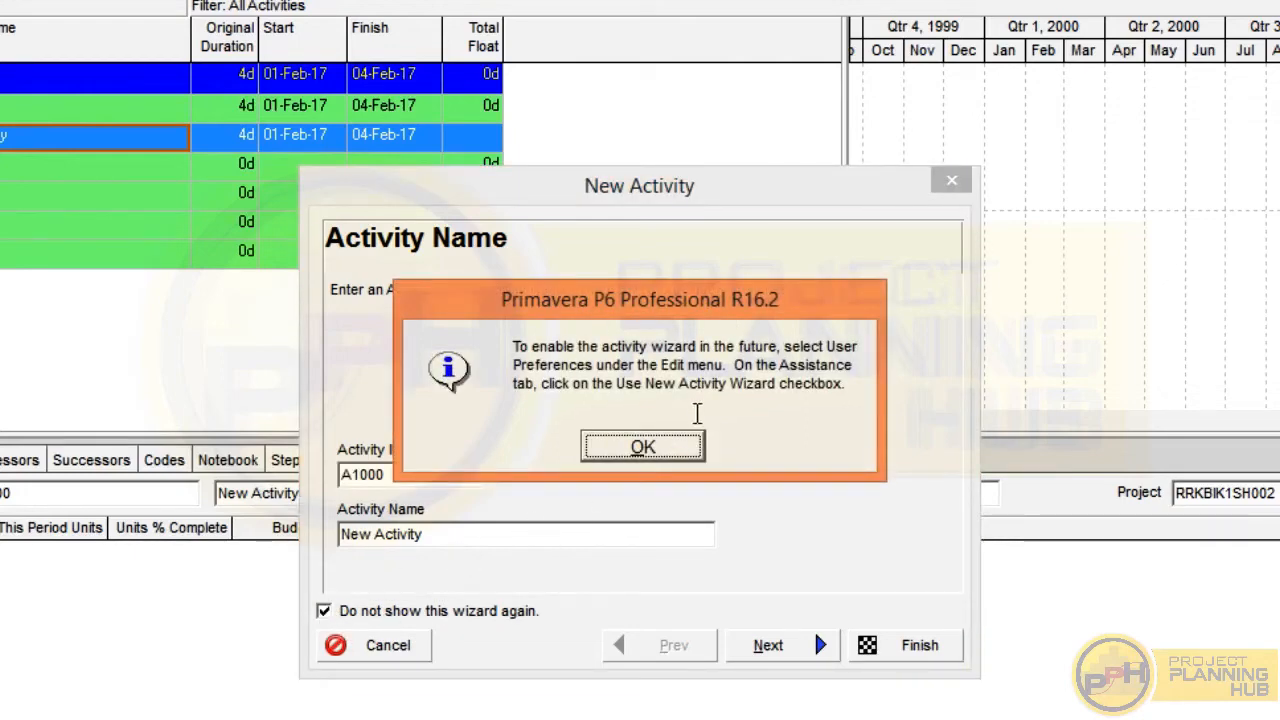
{"action": "left_click", "coordinate": [630, 457]}
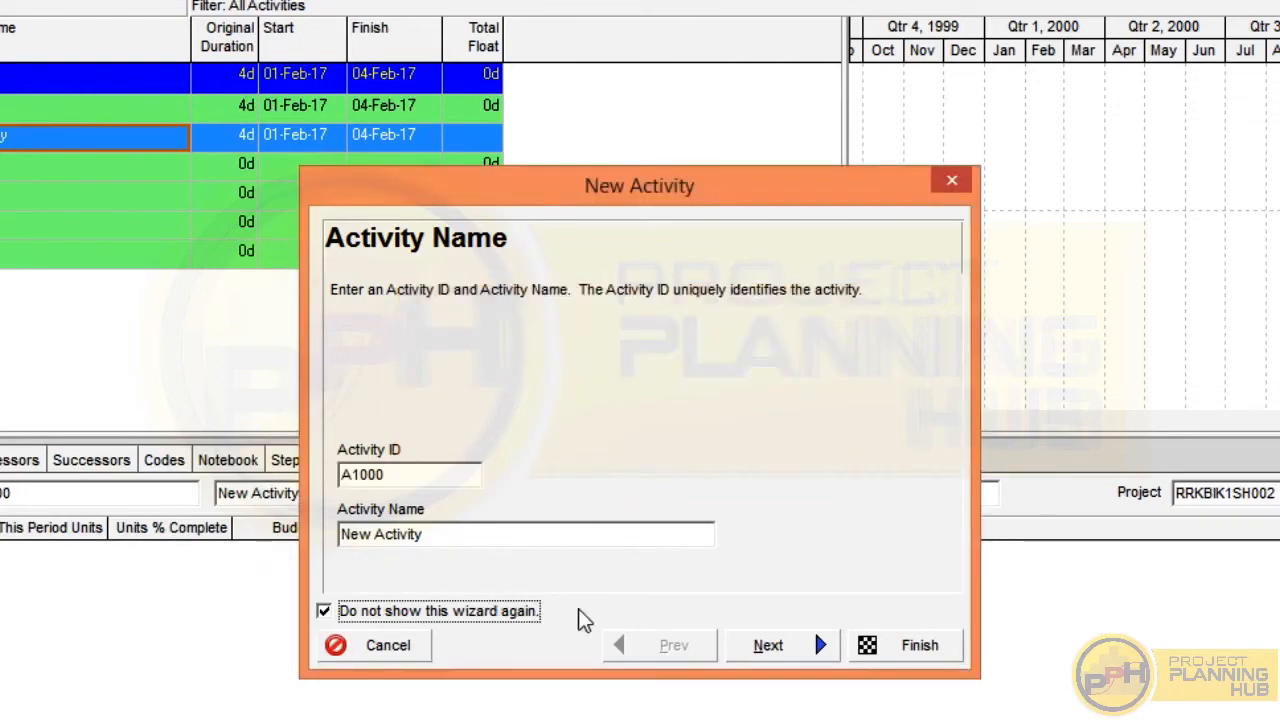
{"action": "left_click", "coordinate": [915, 650]}
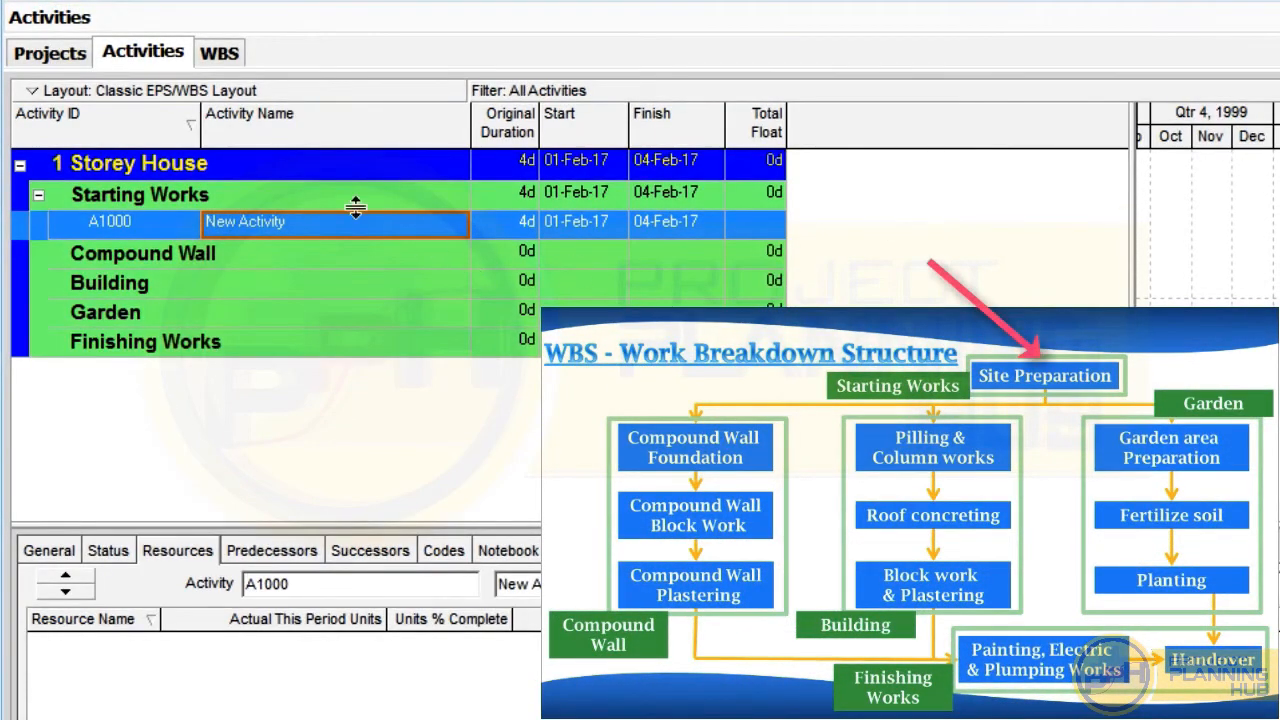
Rename the new activity under Starting Works as "Site Preparation".
{"action": "left_click", "coordinate": [324, 222]}
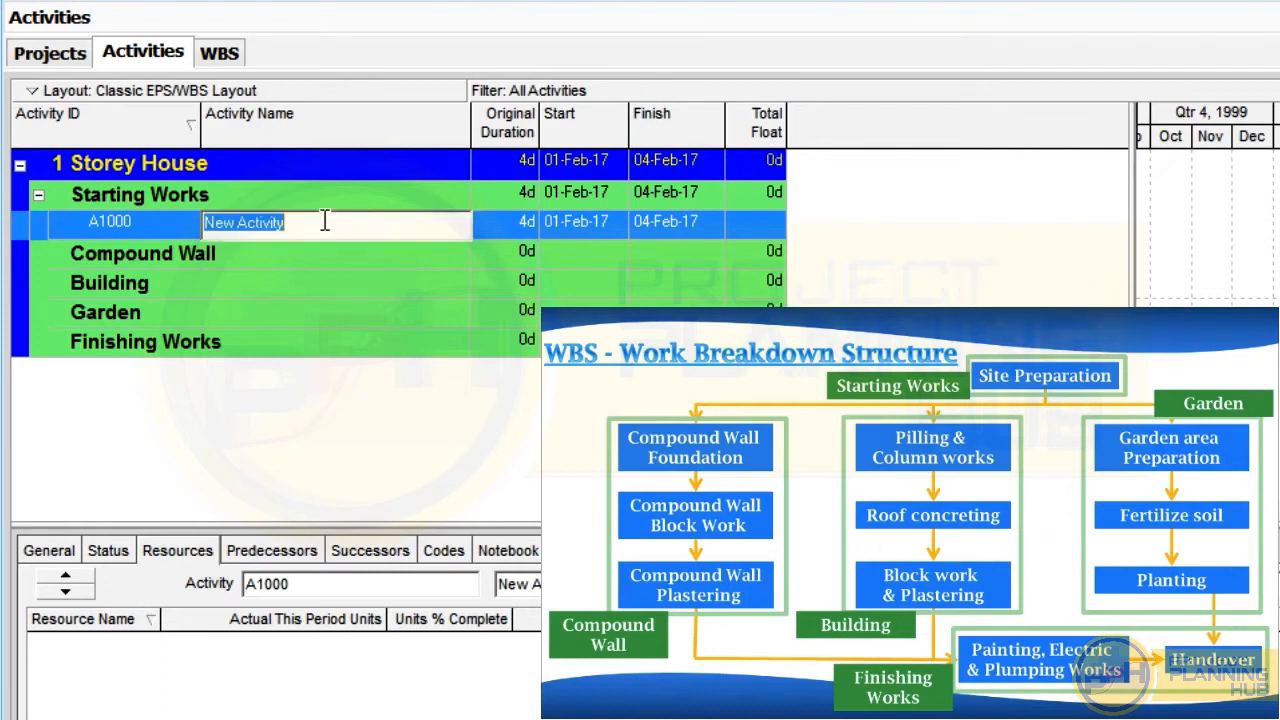
{"action": "type", "text": "SIte"}
{"action": "key", "text": "BackSpace"}
{"action": "key", "text": "BackSpace"}
{"action": "key", "text": "BackSpace"}
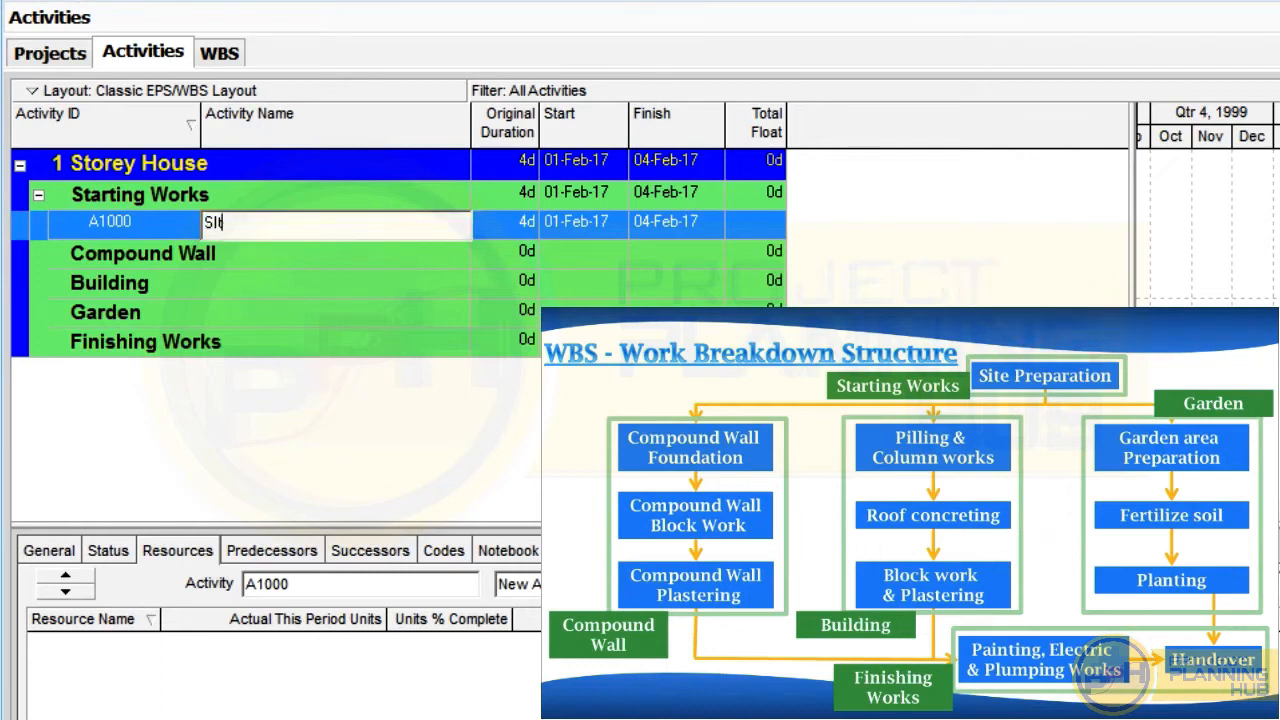
{"action": "type", "text": "ite Preparation"}
{"action": "key", "text": "Return"}
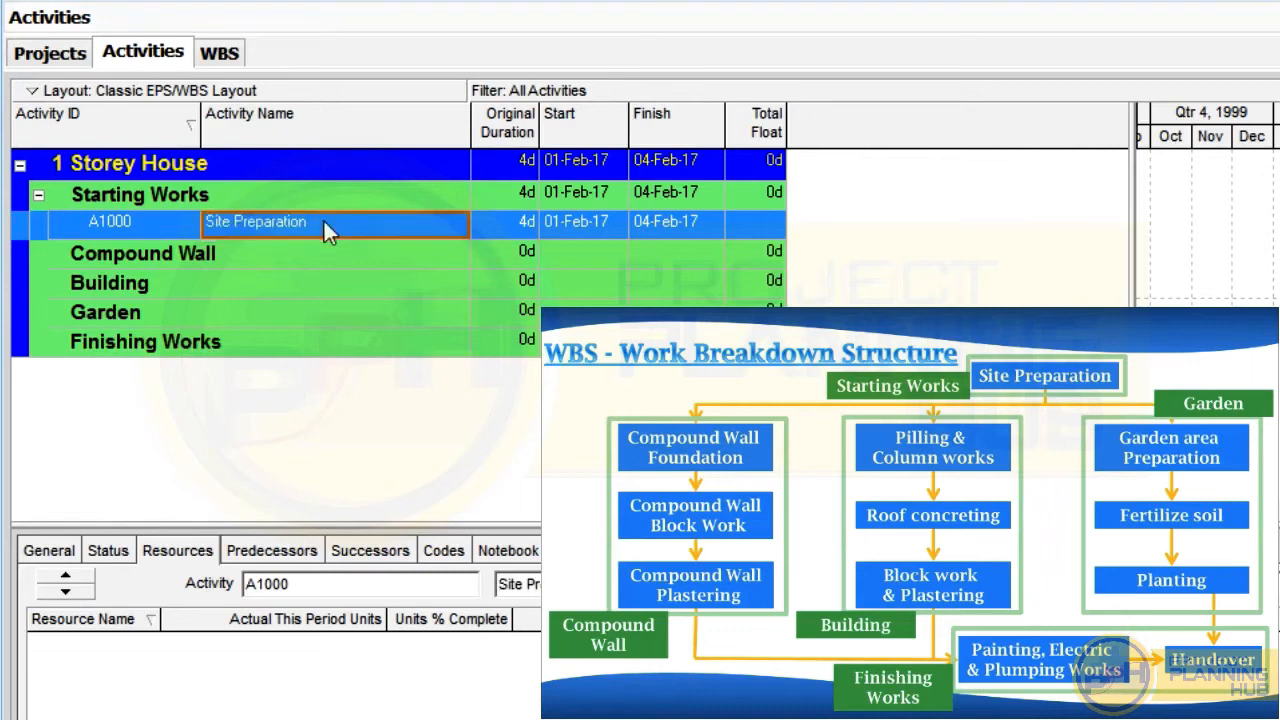
{"action": "left_click", "coordinate": [140, 227]}
{"action": "left_click", "coordinate": [141, 227]}
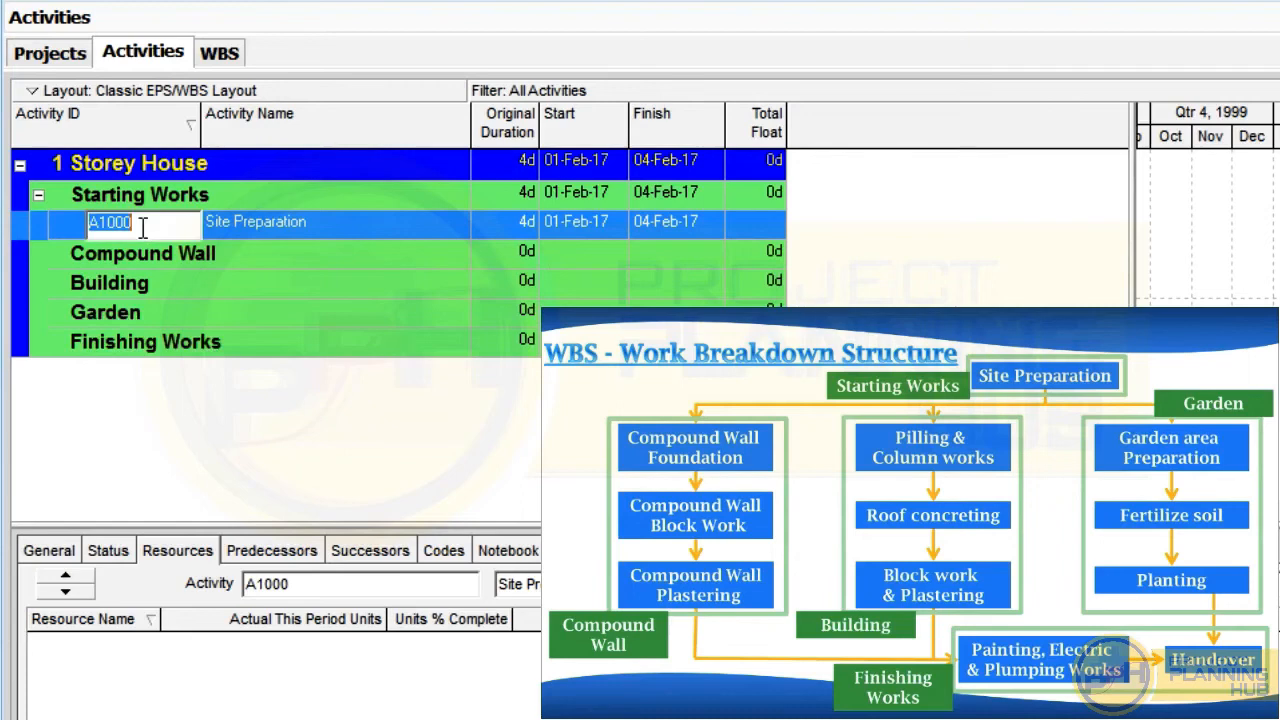
{"action": "left_click", "coordinate": [180, 253]}
{"action": "left_click", "coordinate": [187, 232]}
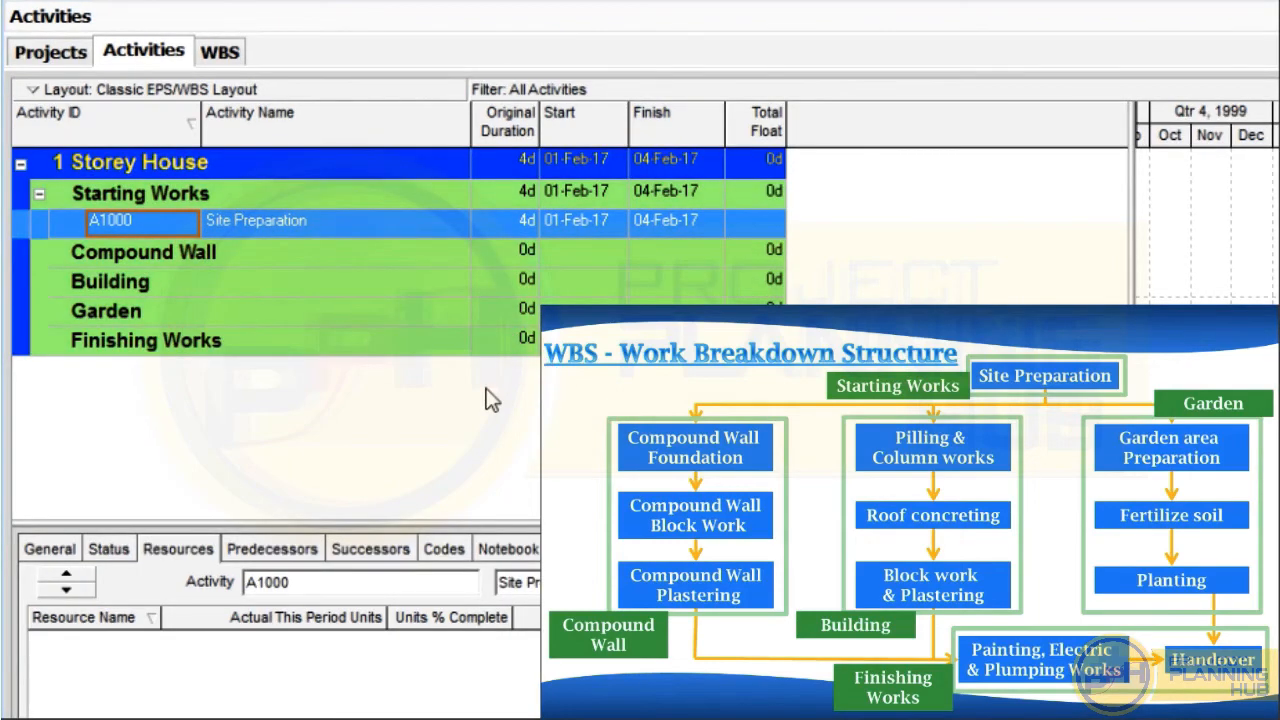
Add an activity under the Compound Wall element and name it "Compound wall foundation".
{"action": "left_click", "coordinate": [177, 252]}
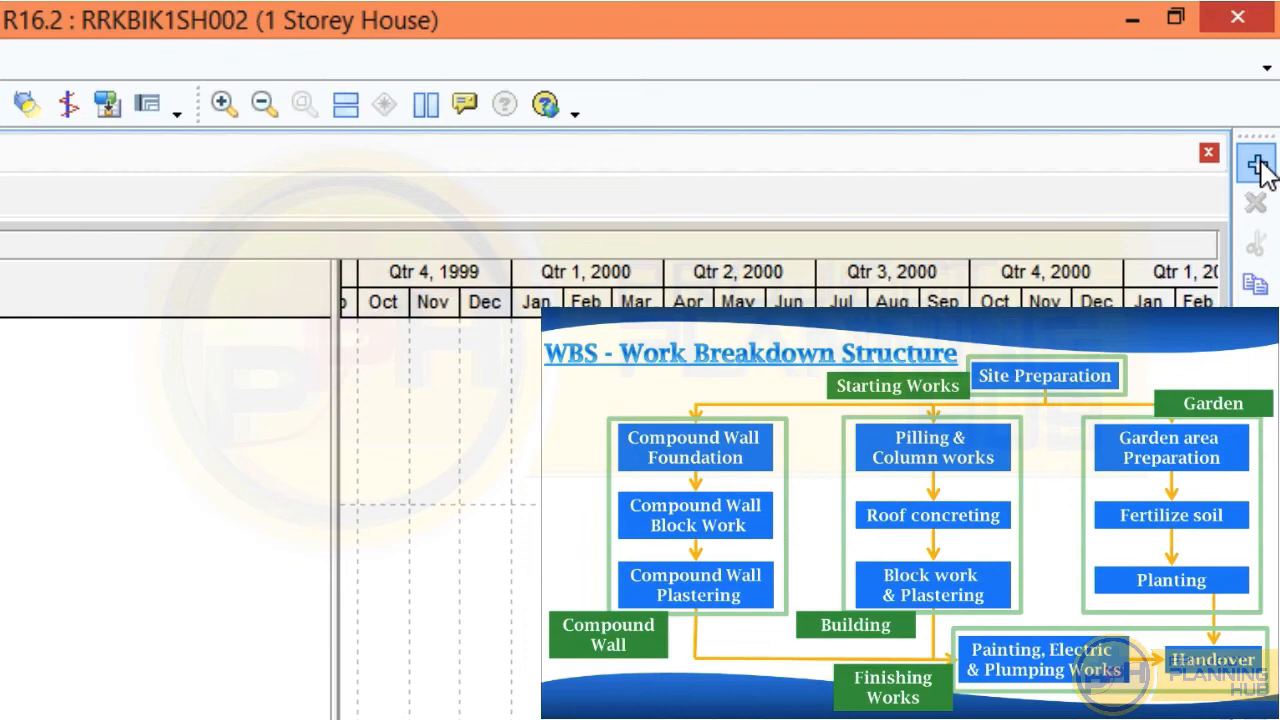
{"action": "left_click", "coordinate": [1259, 165]}
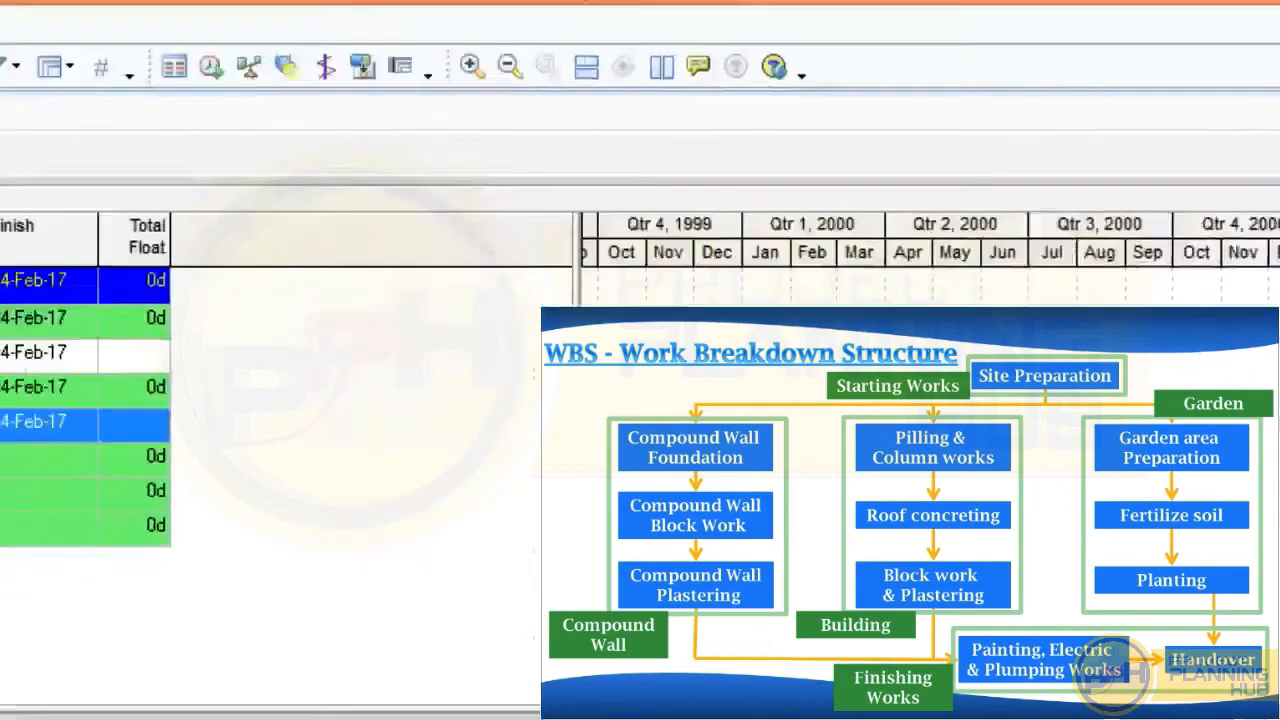
{"action": "left_click", "coordinate": [292, 289]}
{"action": "type", "text": "Comppu"}
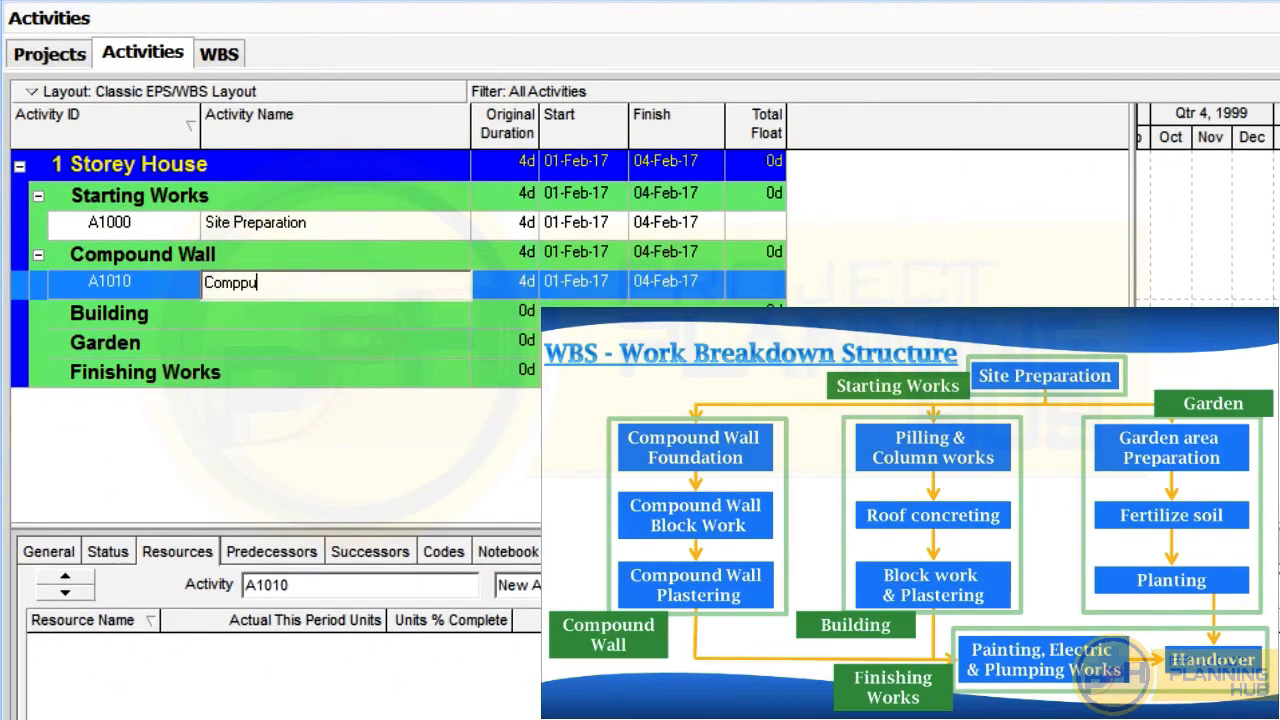
{"action": "key", "text": "BackSpace"}
{"action": "key", "text": "BackSpace"}
{"action": "type", "text": "ound wall foundation"}
{"action": "key", "text": "Return"}
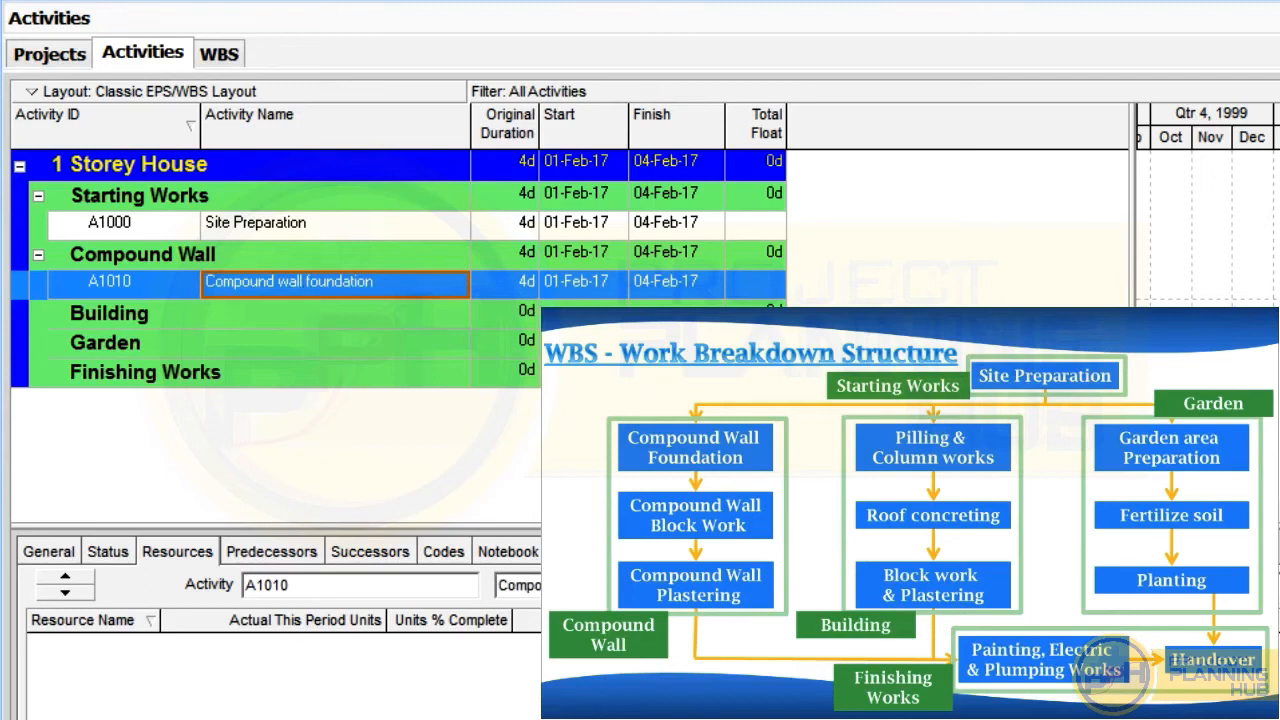
Add a second activity under Compound Wall and copy the name "Compound wall foundation" into it.
{"action": "key", "text": "Insert"}
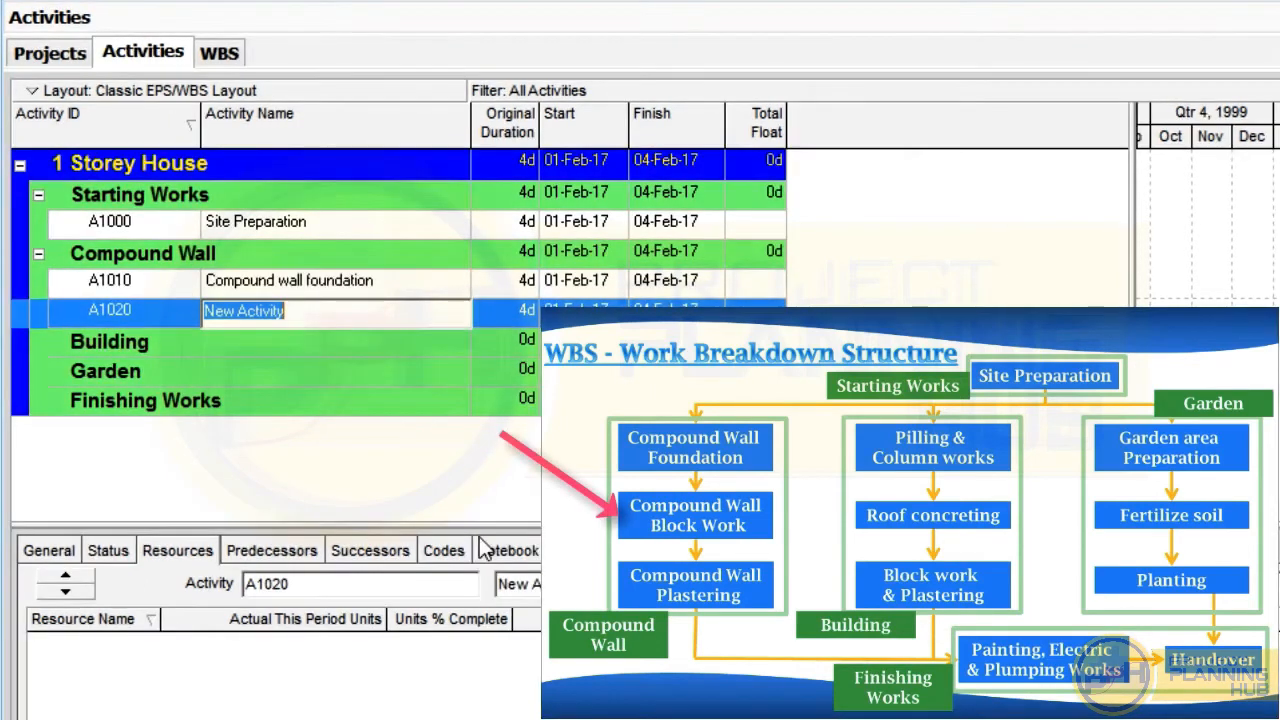
{"action": "left_click", "coordinate": [396, 288]}
{"action": "left_click", "coordinate": [396, 288]}
{"action": "key", "text": "ctrl+c"}
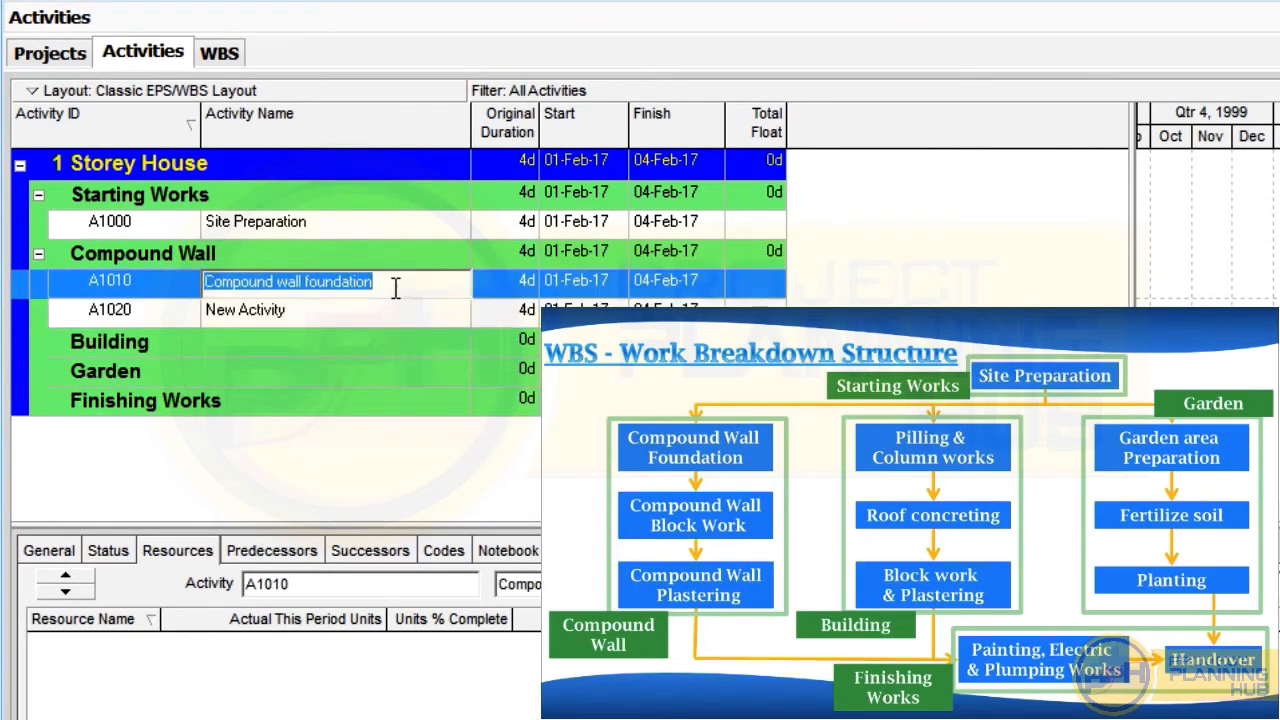
{"action": "left_click", "coordinate": [343, 316]}
{"action": "left_click", "coordinate": [343, 316]}
{"action": "key", "text": "ctrl+v"}
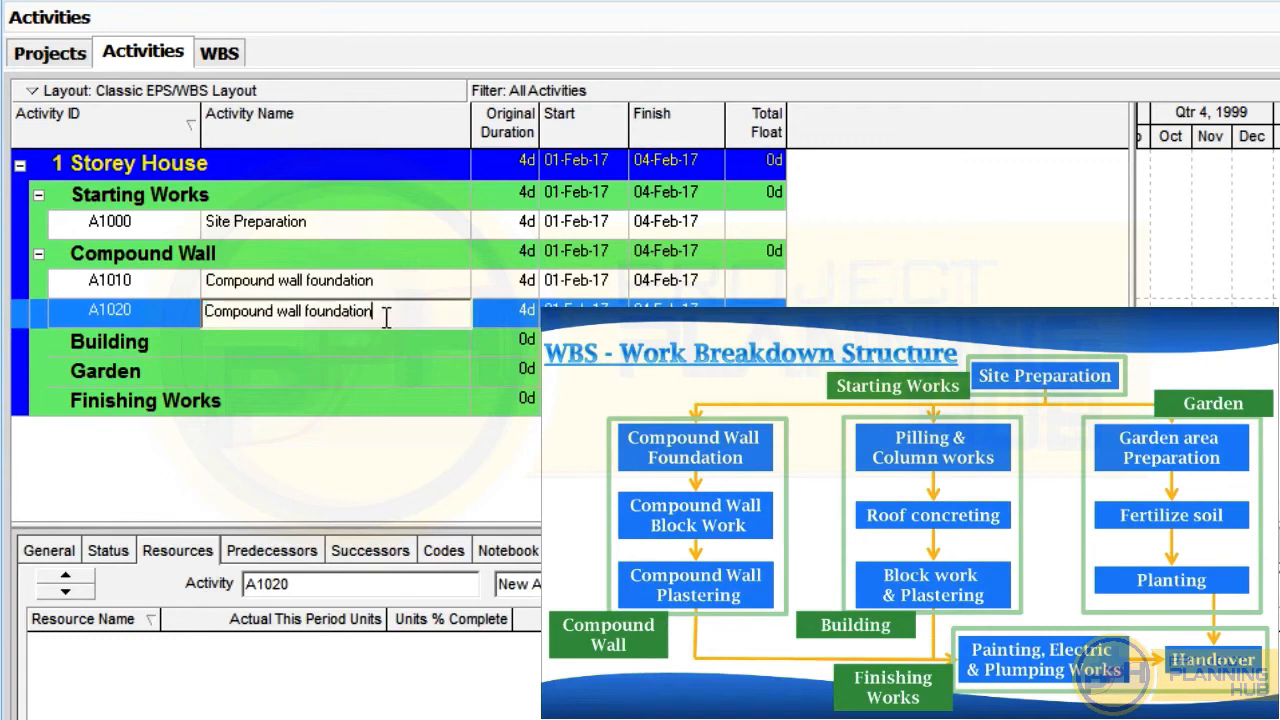
Replace "foundation" in the second Compound Wall activity's name so it reads "Compound wall block works".
{"action": "key", "text": "BackSpace"}
{"action": "key", "text": "BackSpace"}
{"action": "key", "text": "BackSpace"}
{"action": "key", "text": "BackSpace"}
{"action": "key", "text": "BackSpace"}
{"action": "key", "text": "BackSpace"}
{"action": "key", "text": "BackSpace"}
{"action": "key", "text": "BackSpace"}
{"action": "key", "text": "BackSpace"}
{"action": "key", "text": "BackSpace"}
{"action": "type", "text": "block works"}
{"action": "key", "text": "Return"}
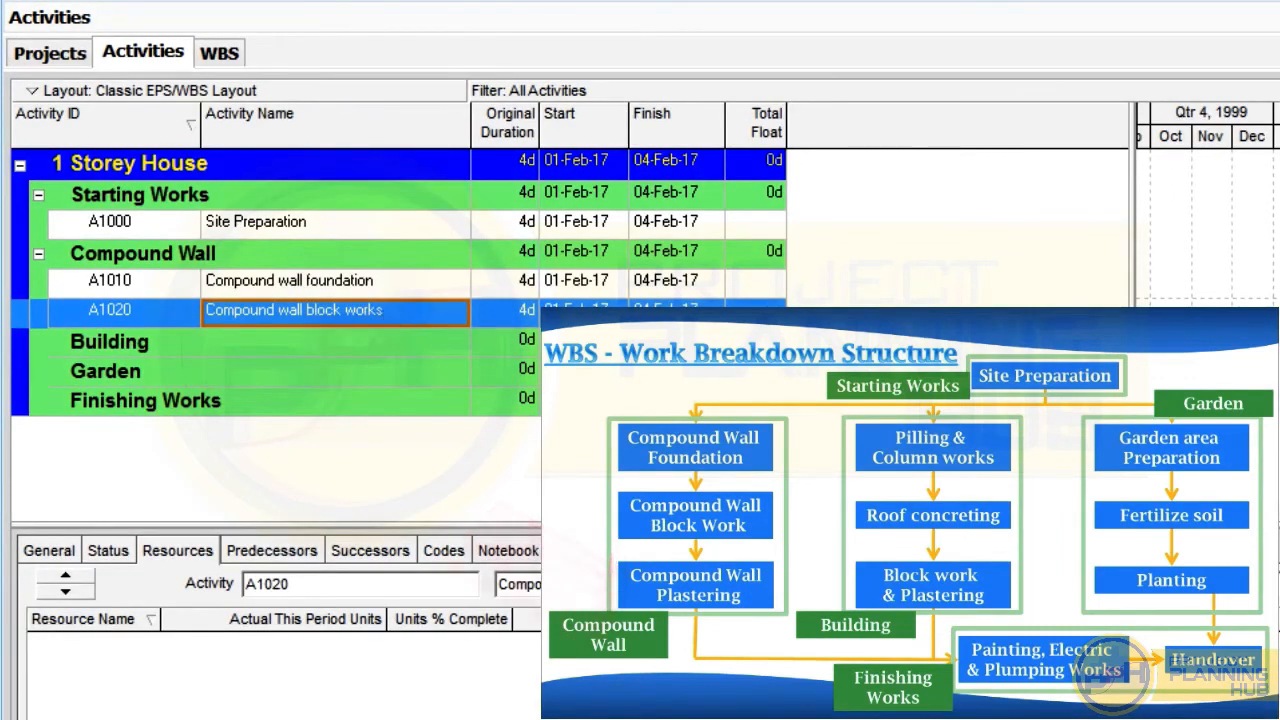
Add a third activity under Compound Wall named "Compound wall plastering", reusing the "Compound wall" text from the block works activity.
{"action": "key", "text": "Insert"}
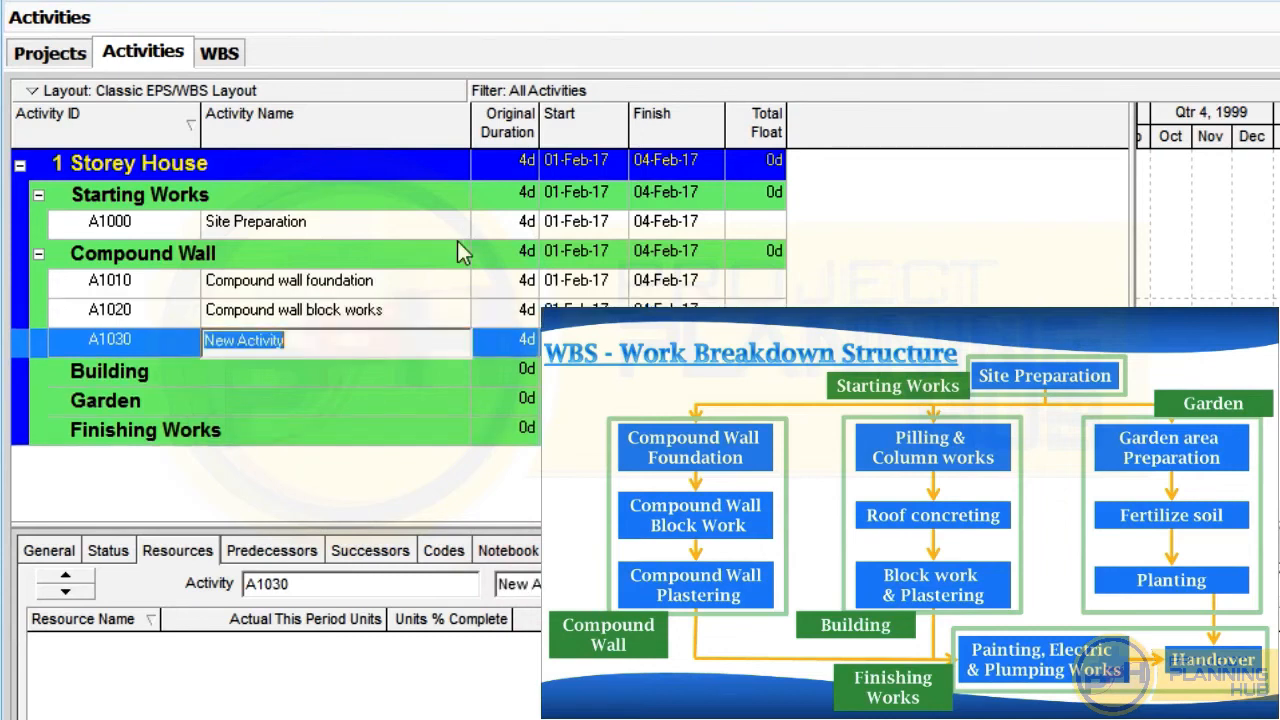
{"action": "left_click", "coordinate": [409, 320]}
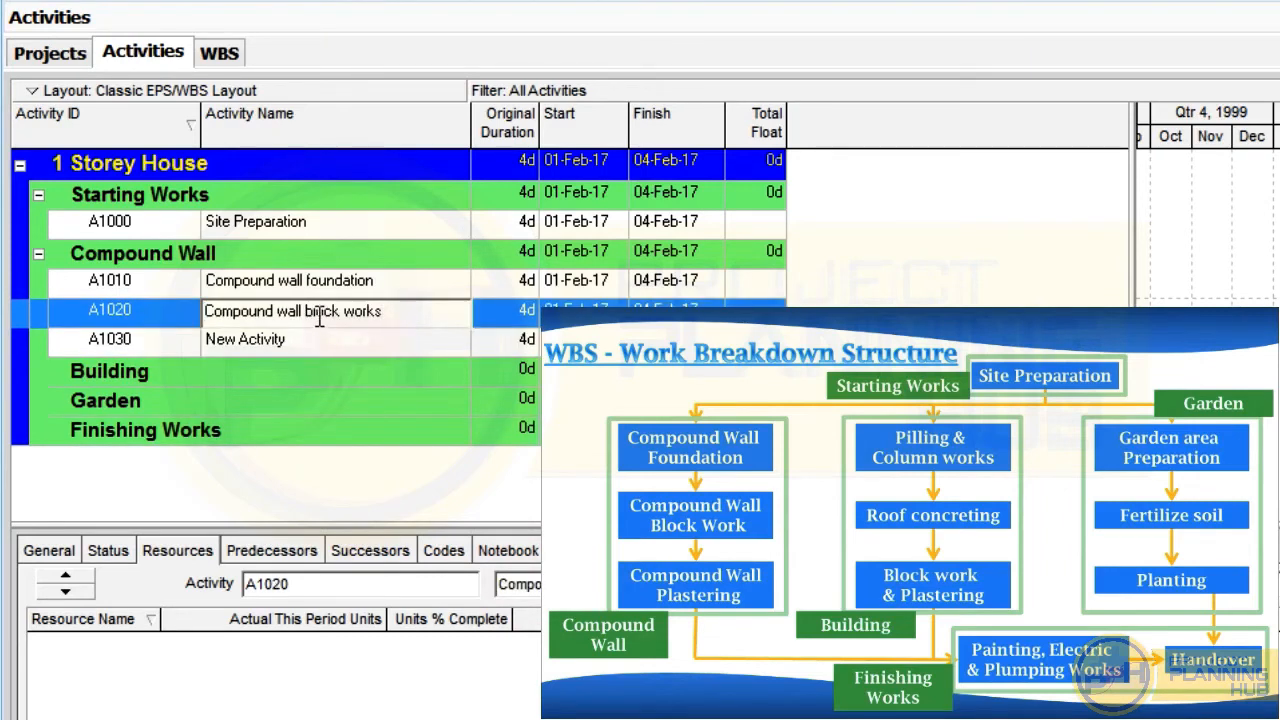
{"action": "left_click_drag", "start_coordinate": [304, 311], "coordinate": [163, 310]}
{"action": "key", "text": "ctrl+c"}
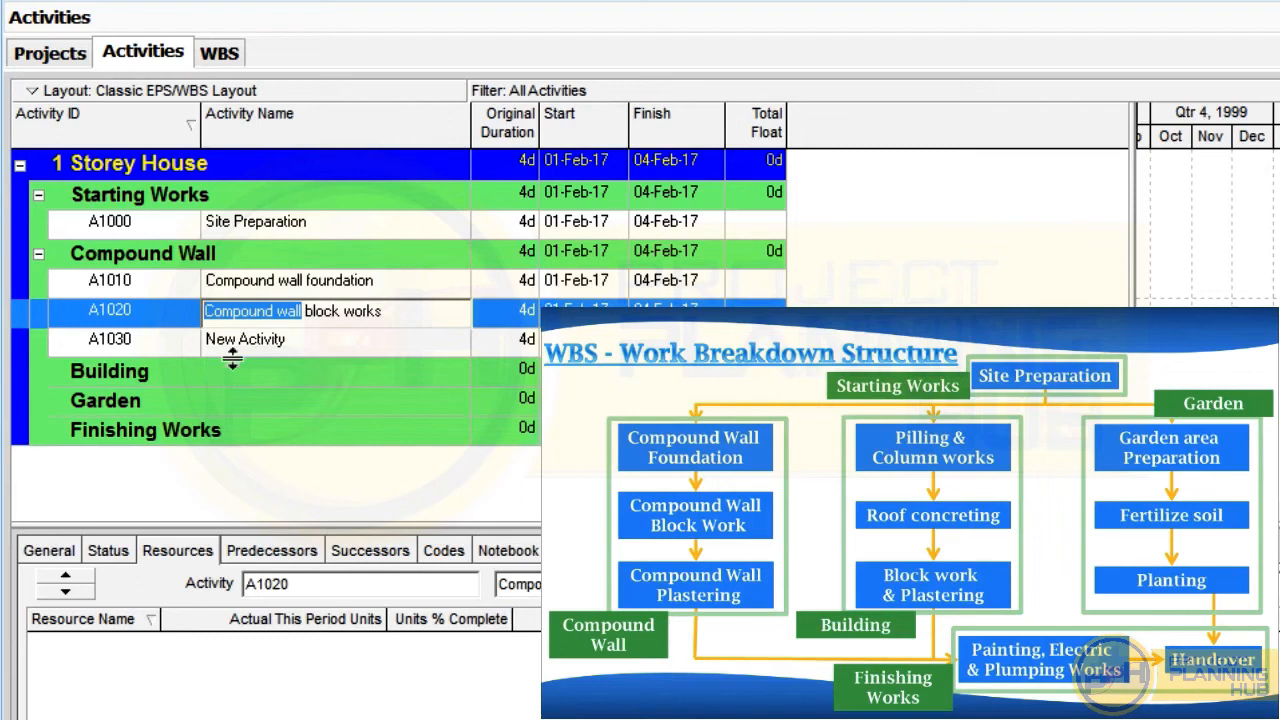
{"action": "left_click", "coordinate": [319, 341]}
{"action": "key", "text": "ctrl+v"}
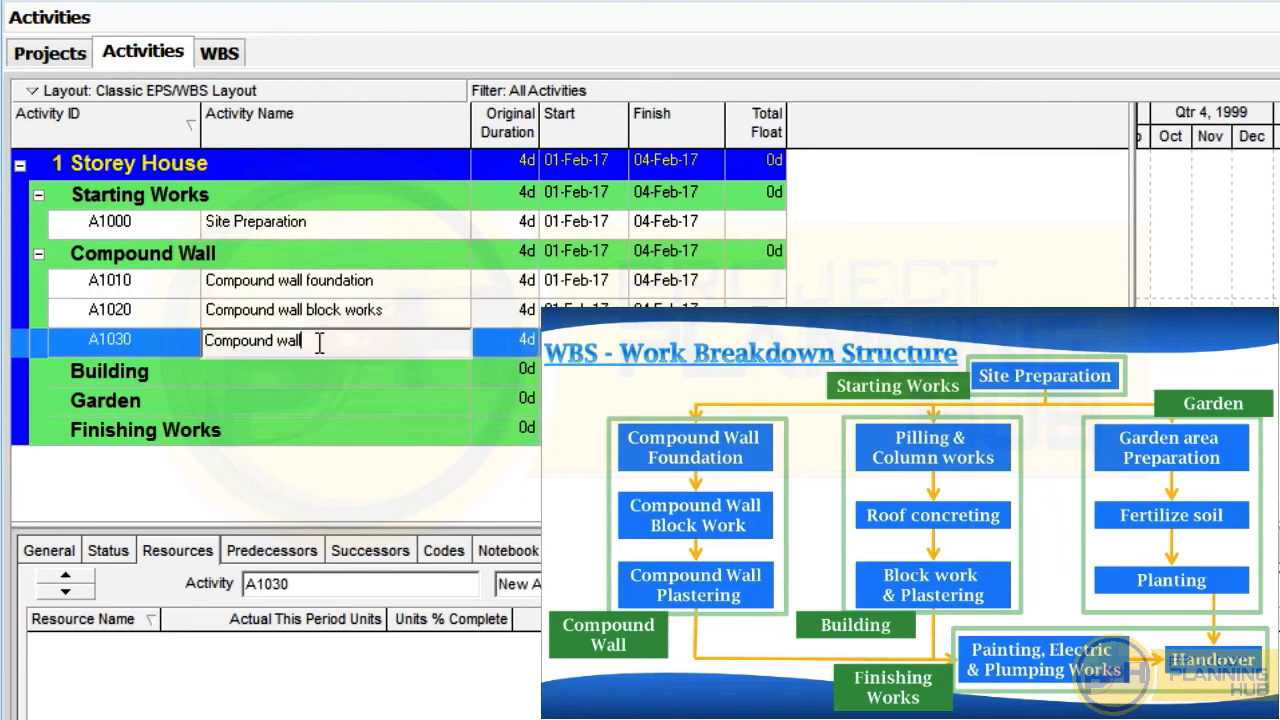
{"action": "type", "text": "pla"}
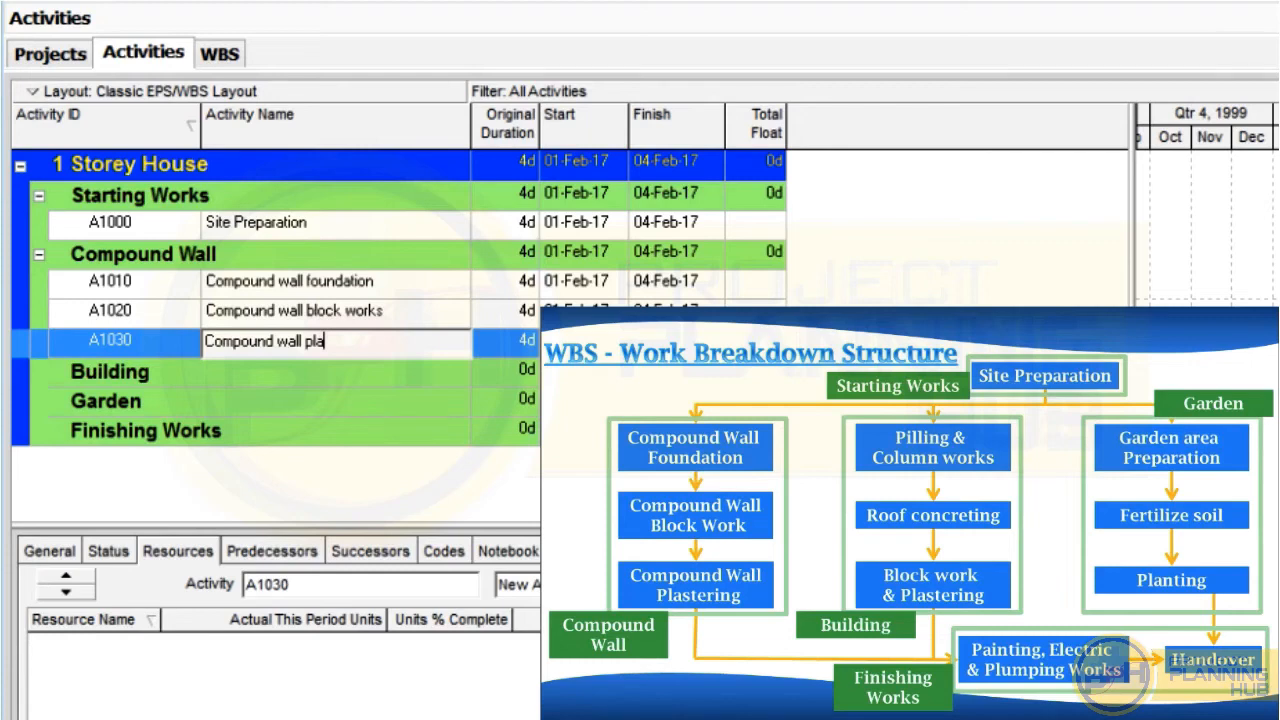
{"action": "type", "text": "stering"}
{"action": "key", "text": "Return"}
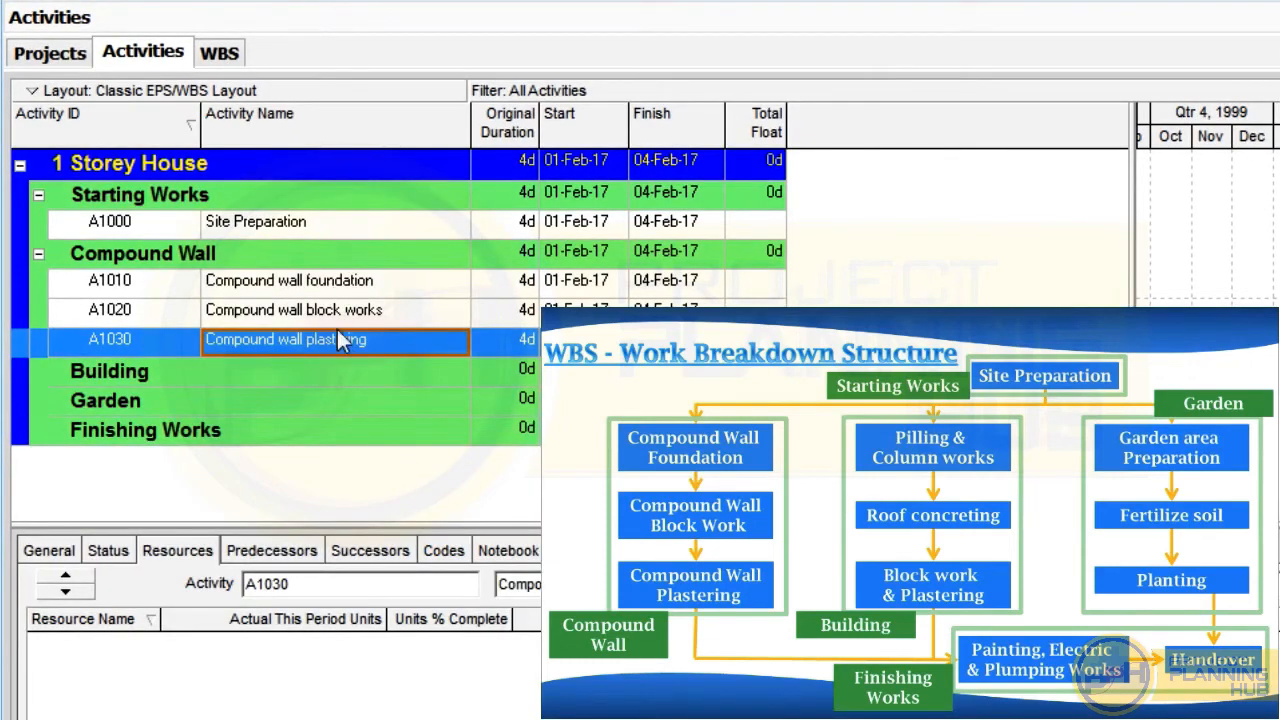
Add an activity under the Building element and name it "Pilling & column works".
{"action": "left_click", "coordinate": [121, 378]}
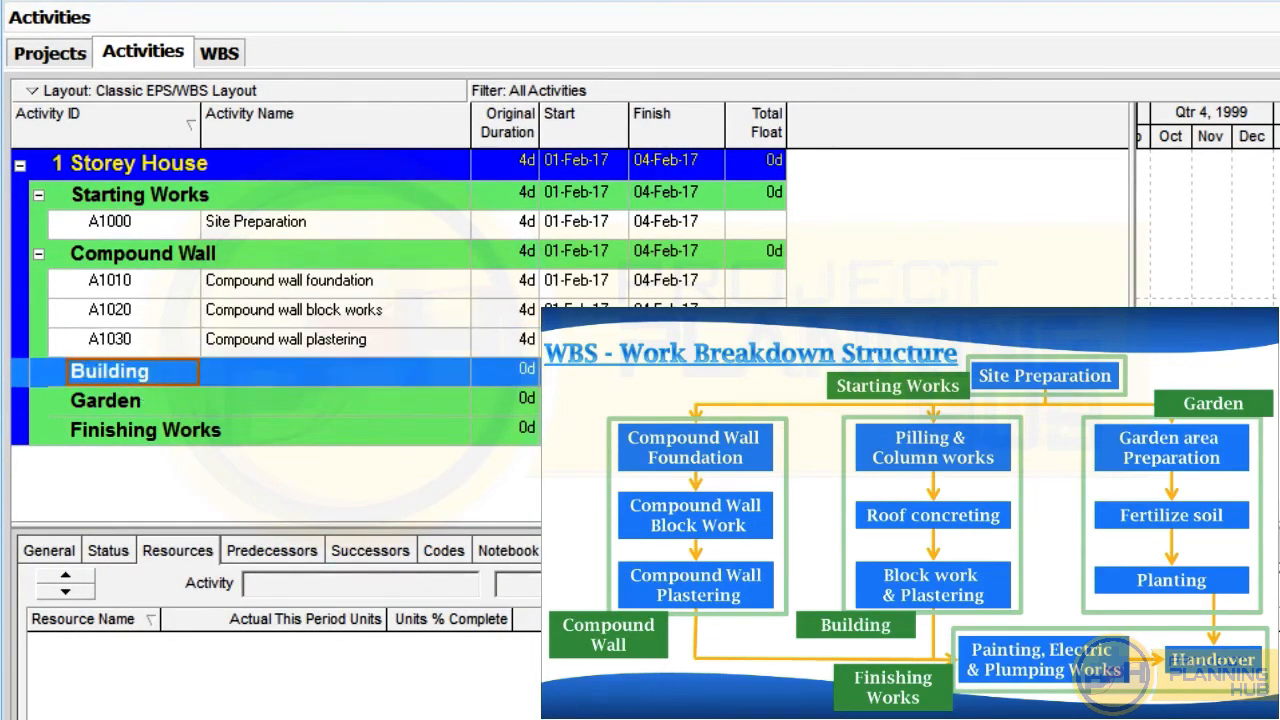
{"action": "key", "text": "Insert"}
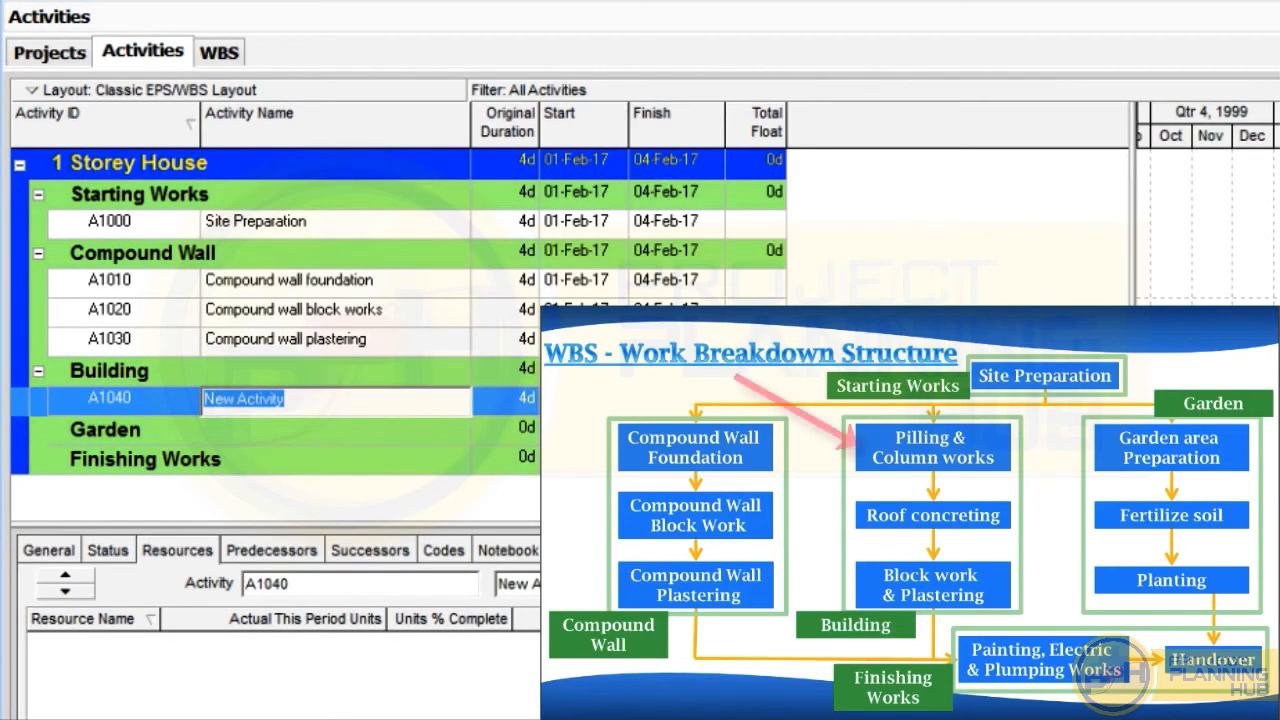
{"action": "type", "text": "Pi"}
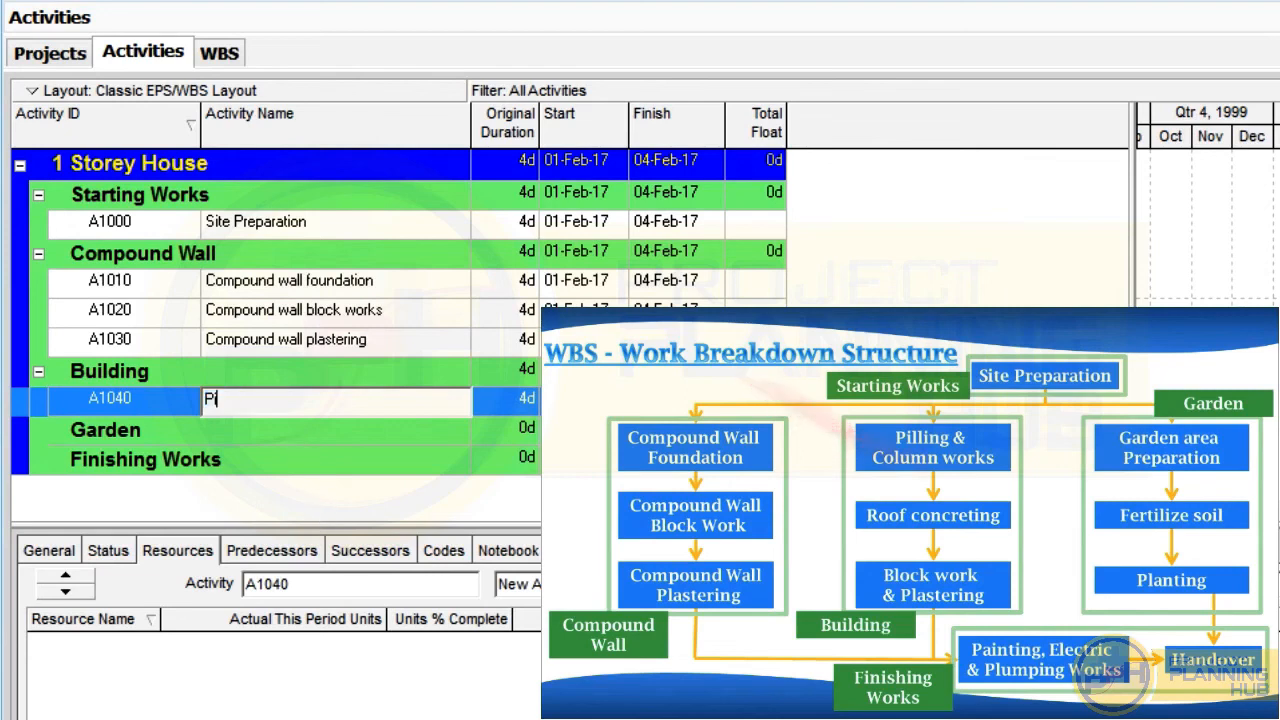
{"action": "type", "text": "lling & column"}
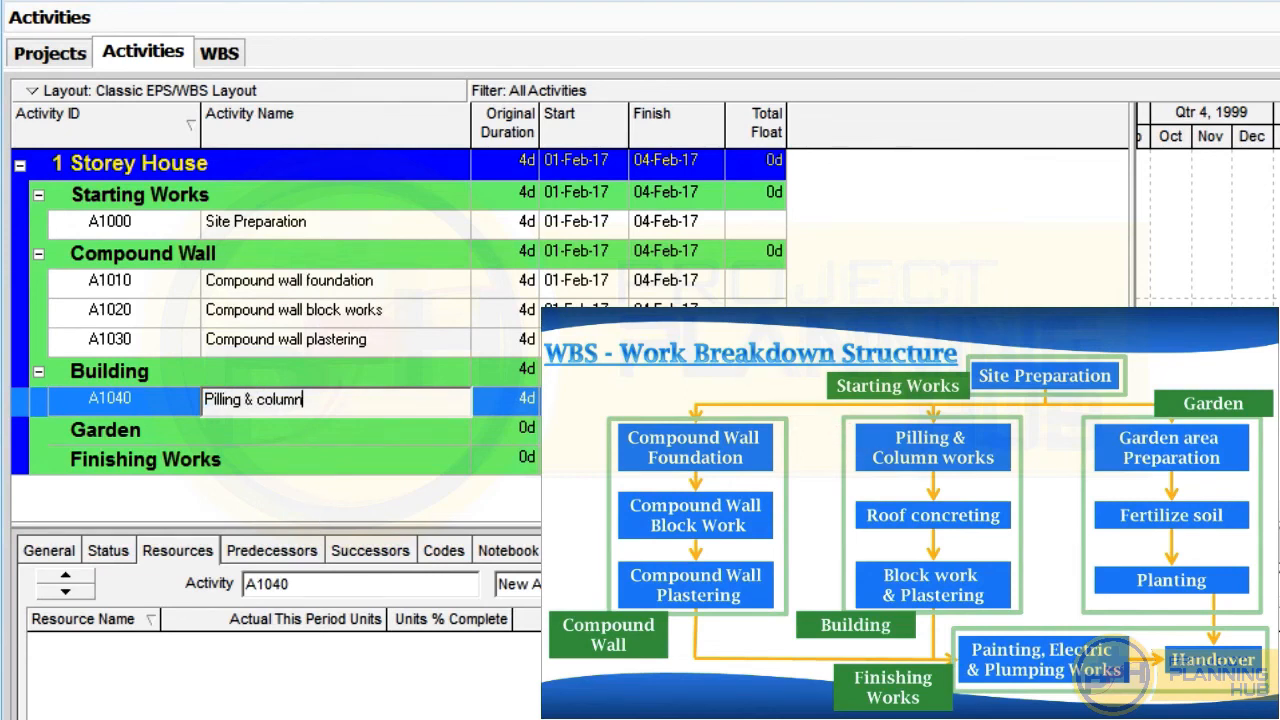
{"action": "type", "text": " works"}
{"action": "key", "text": "Return"}
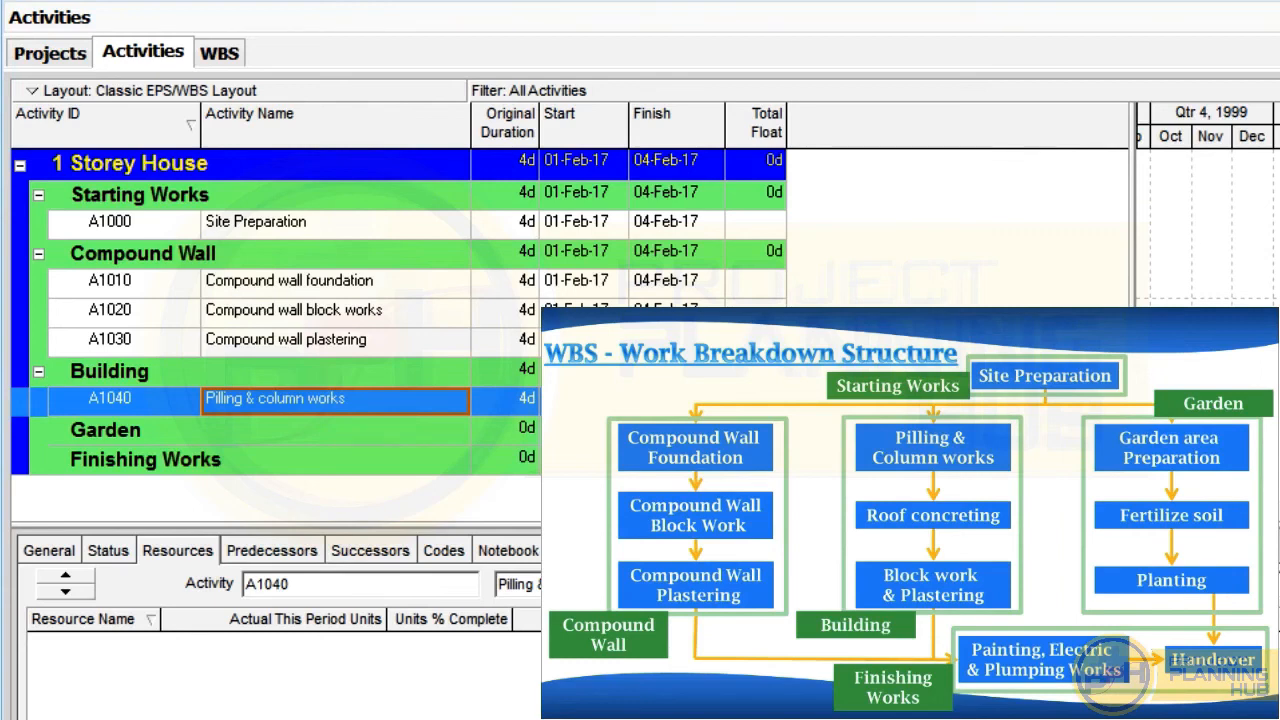
Add a second activity under Building and name it "Roof Concreting".
{"action": "key", "text": "Insert"}
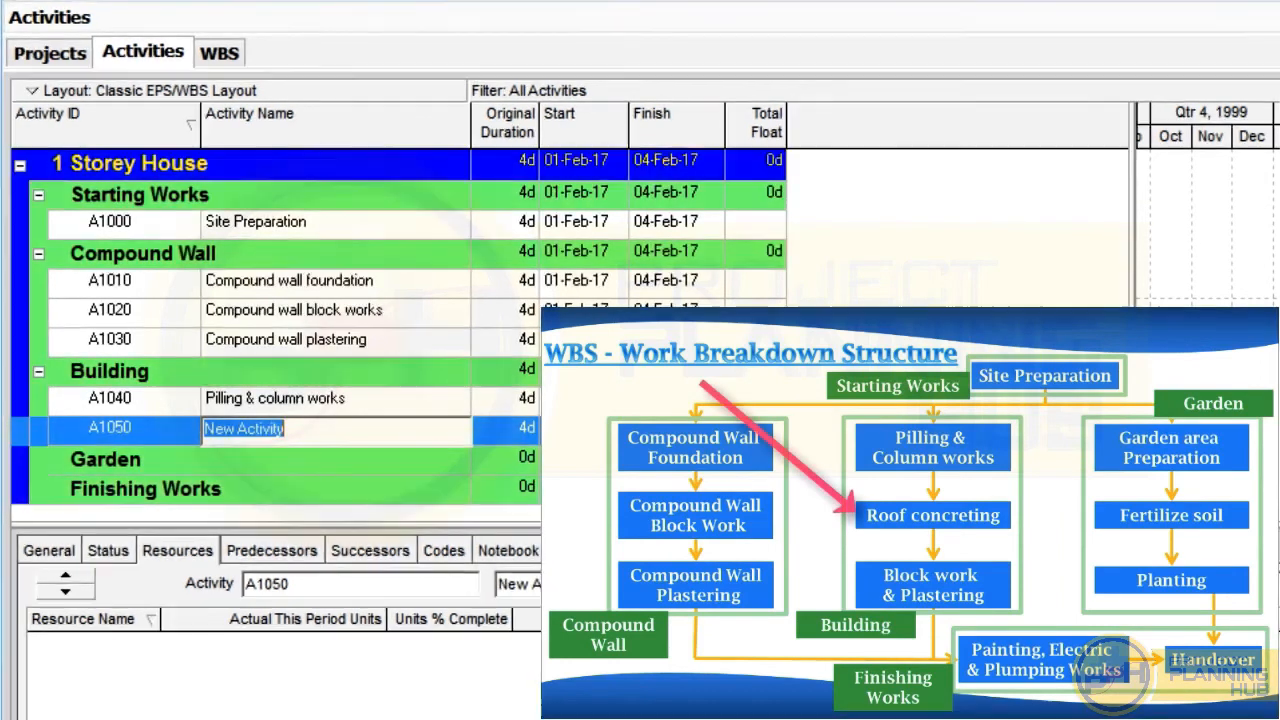
{"action": "type", "text": "Roof "}
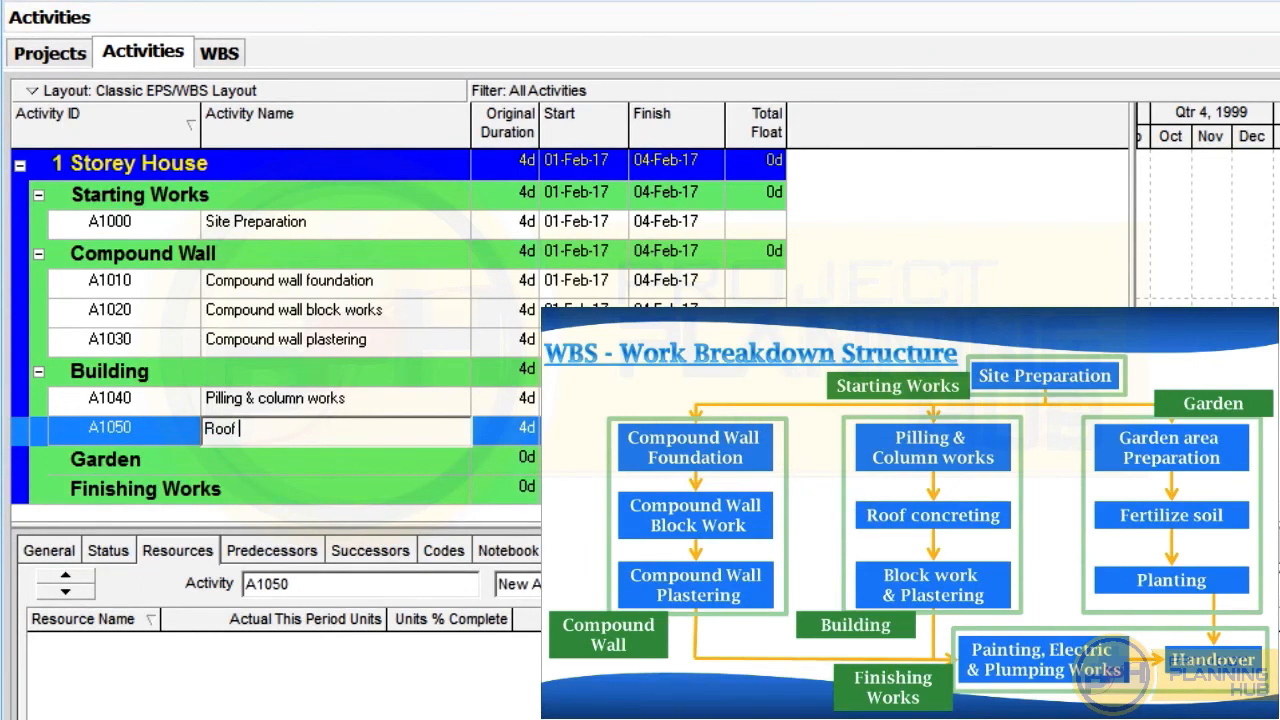
{"action": "type", "text": "Concreting"}
{"action": "left_click", "coordinate": [322, 533]}
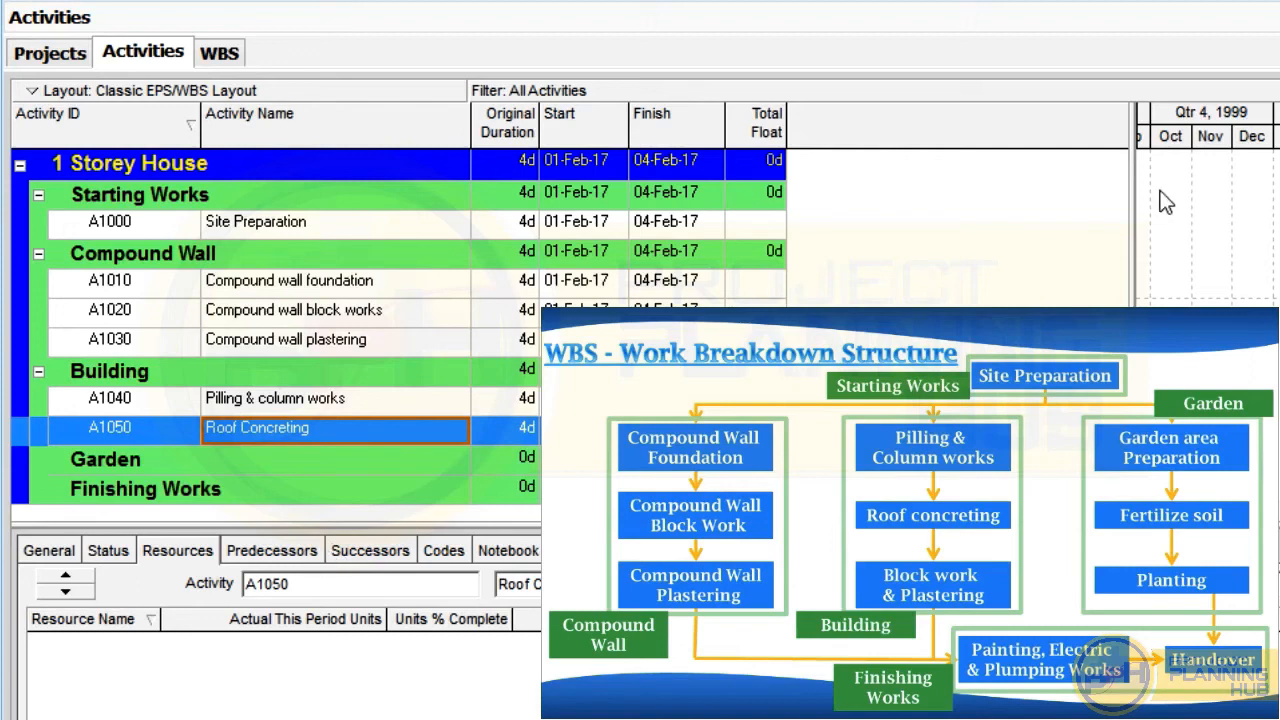
Add a third activity under Building and name it "Block works & Plastering".
{"action": "key", "text": "Insert"}
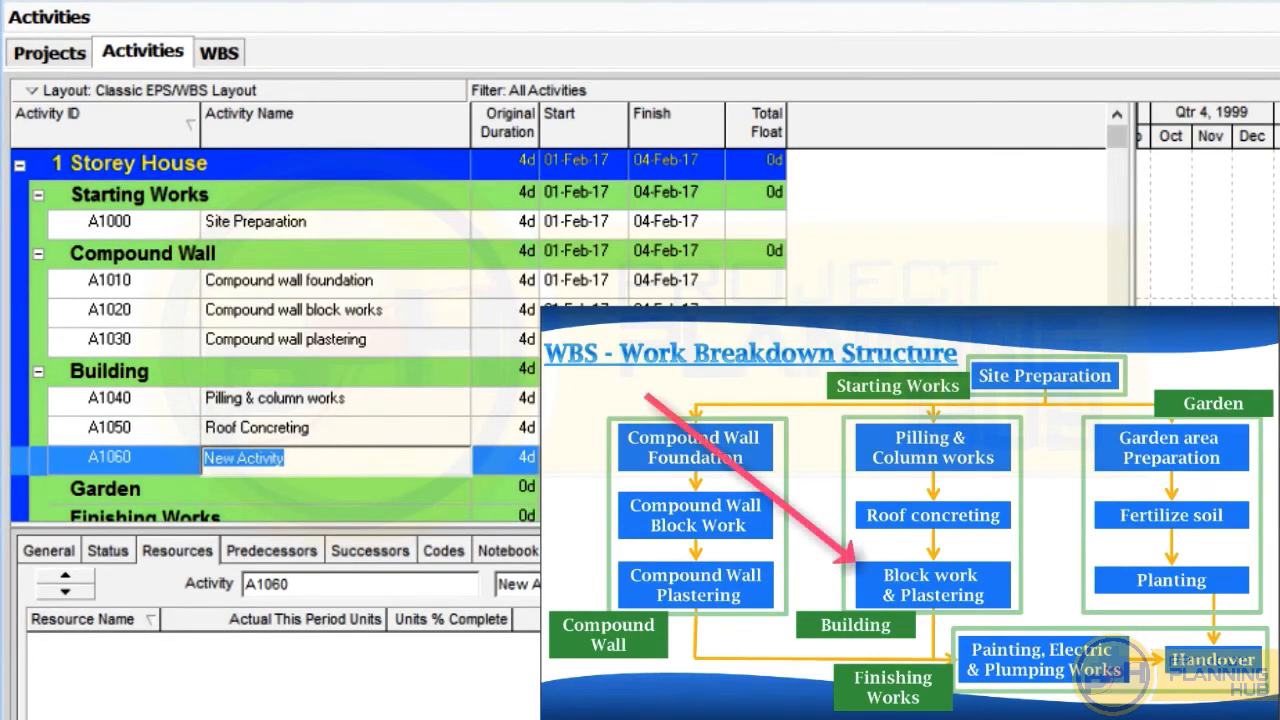
{"action": "type", "text": "Bloc"}
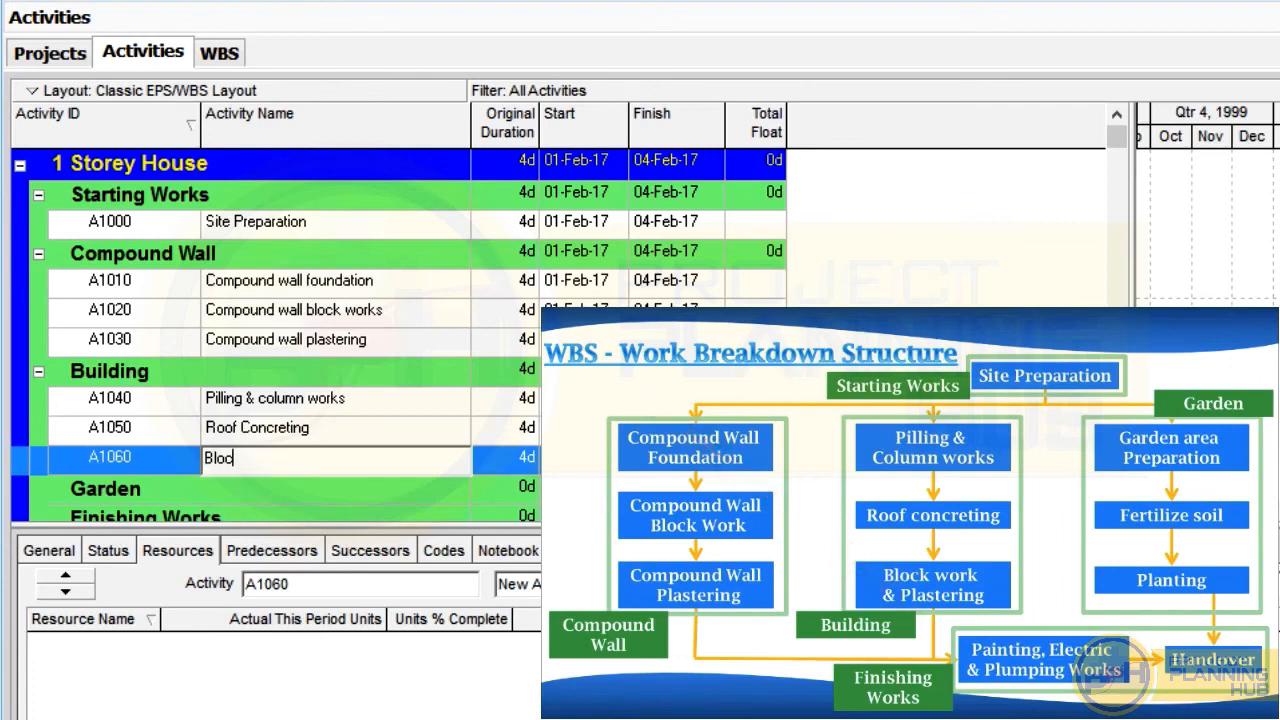
{"action": "type", "text": "k works & Plastering"}
{"action": "key", "text": "Return"}
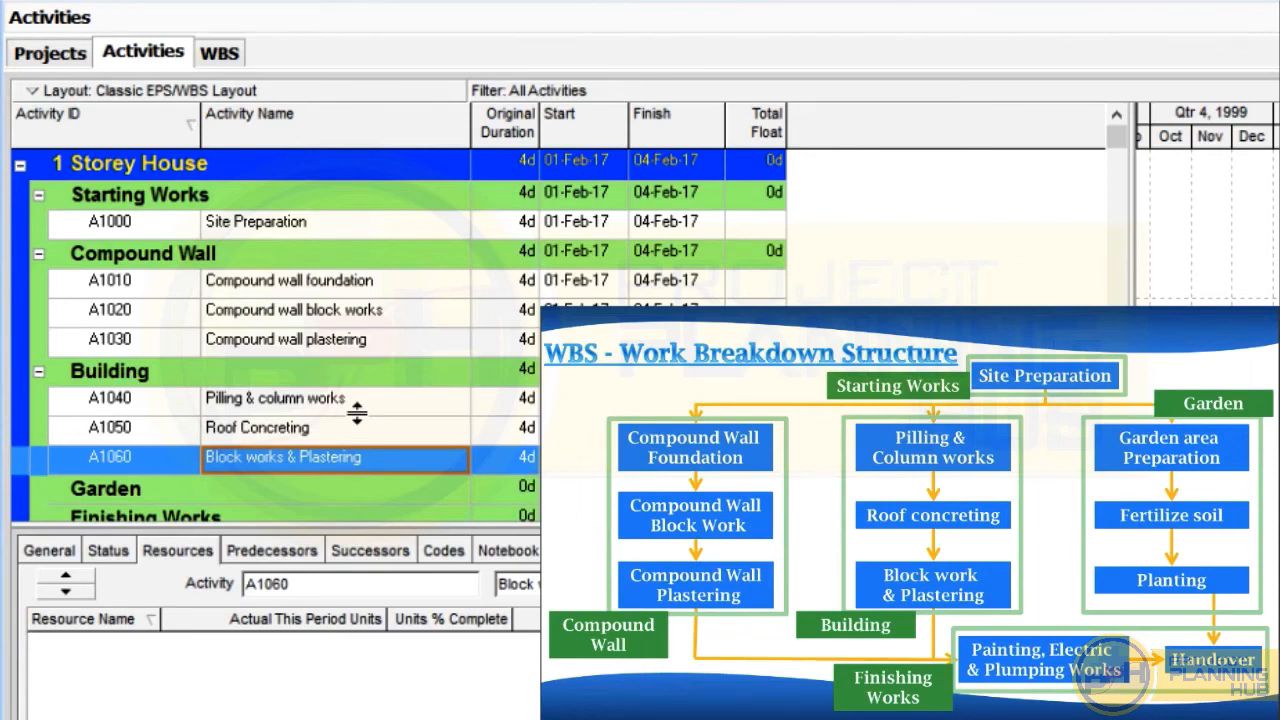
Add an activity under the Garden element and name it "Garden area preparation".
{"action": "left_click", "coordinate": [124, 492]}
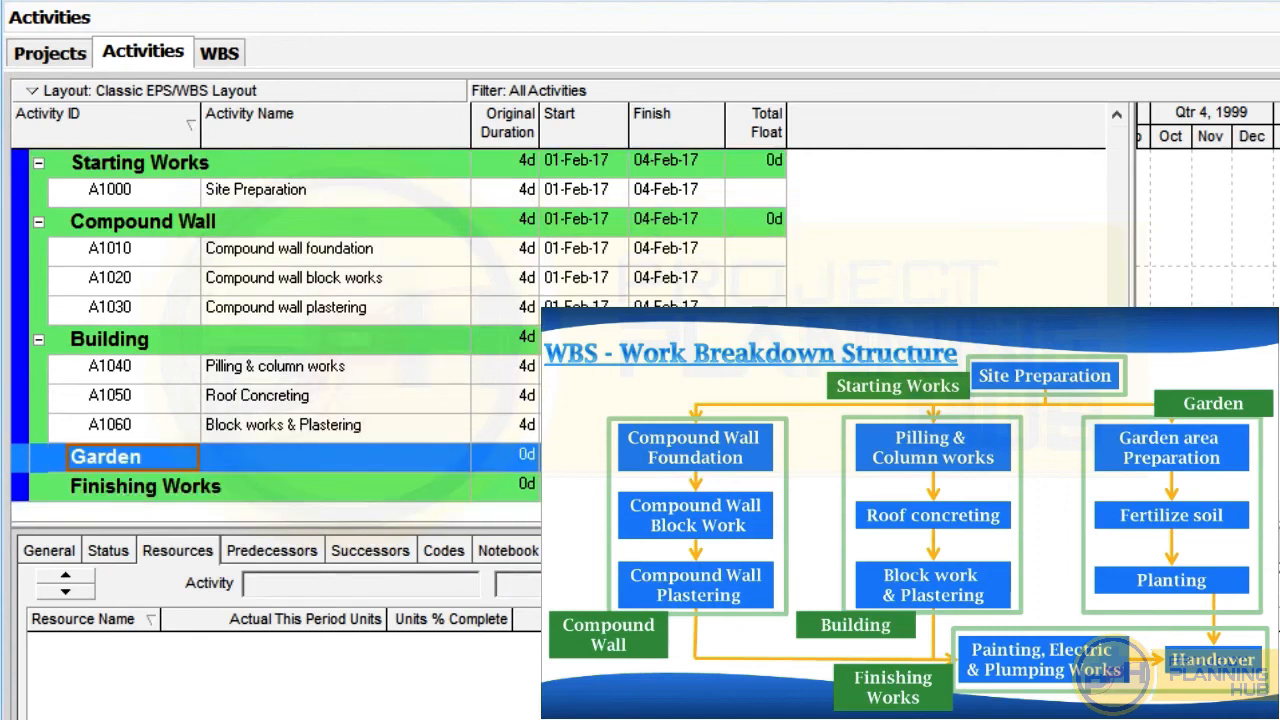
{"action": "key", "text": "Insert"}
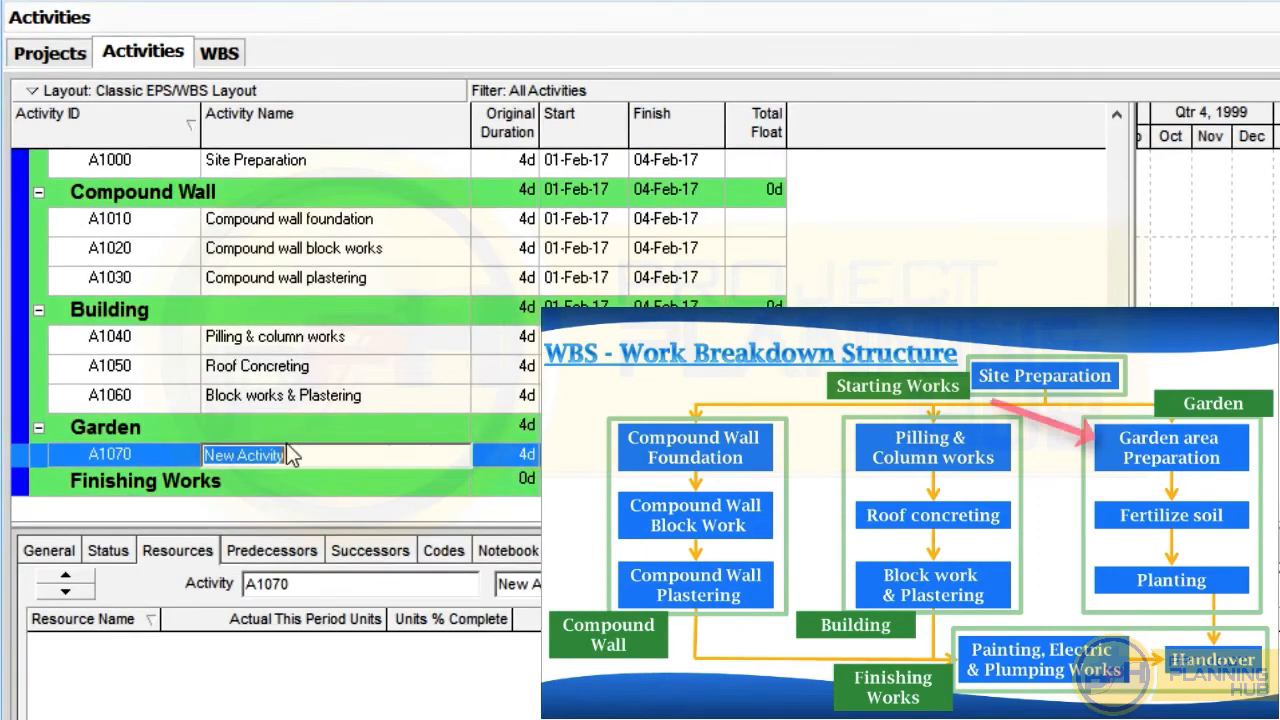
{"action": "type", "text": "Gaeden"}
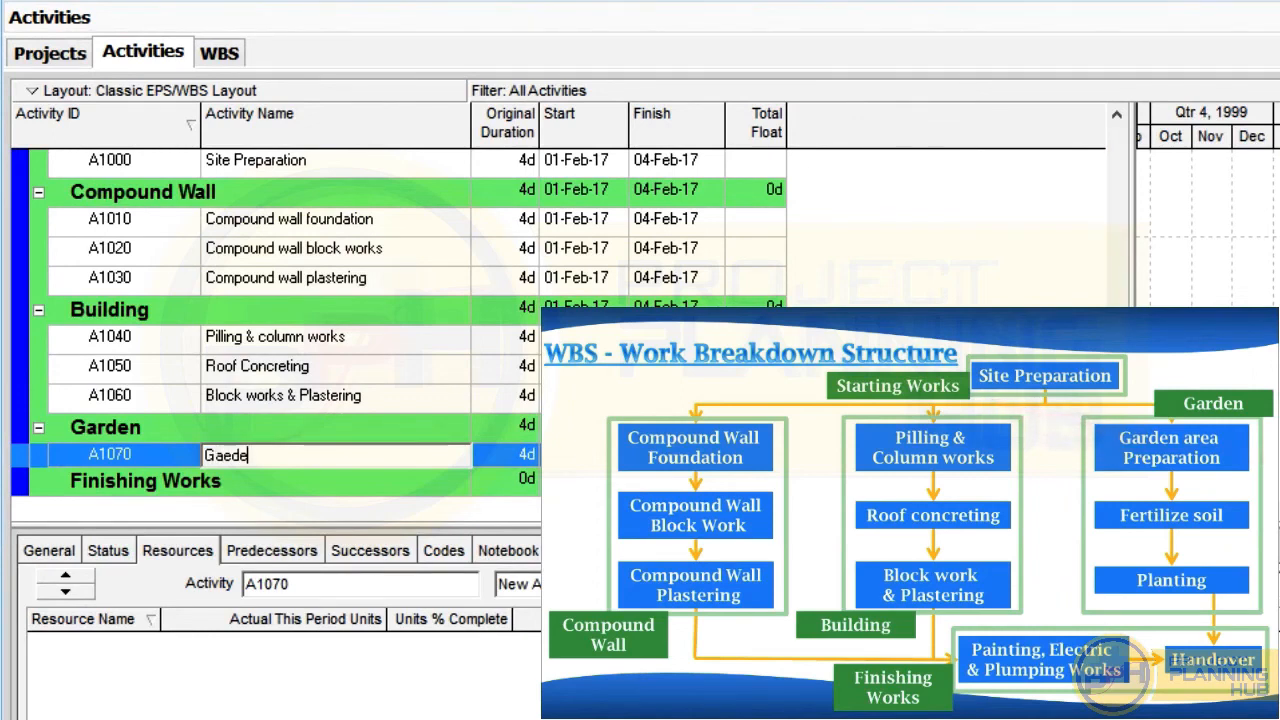
{"action": "key", "text": "Left"}
{"action": "key", "text": "Left"}
{"action": "key", "text": "Left"}
{"action": "key", "text": "BackSpace"}
{"action": "type", "text": "r"}
{"action": "key", "text": "End"}
{"action": "type", "text": "area preparation"}
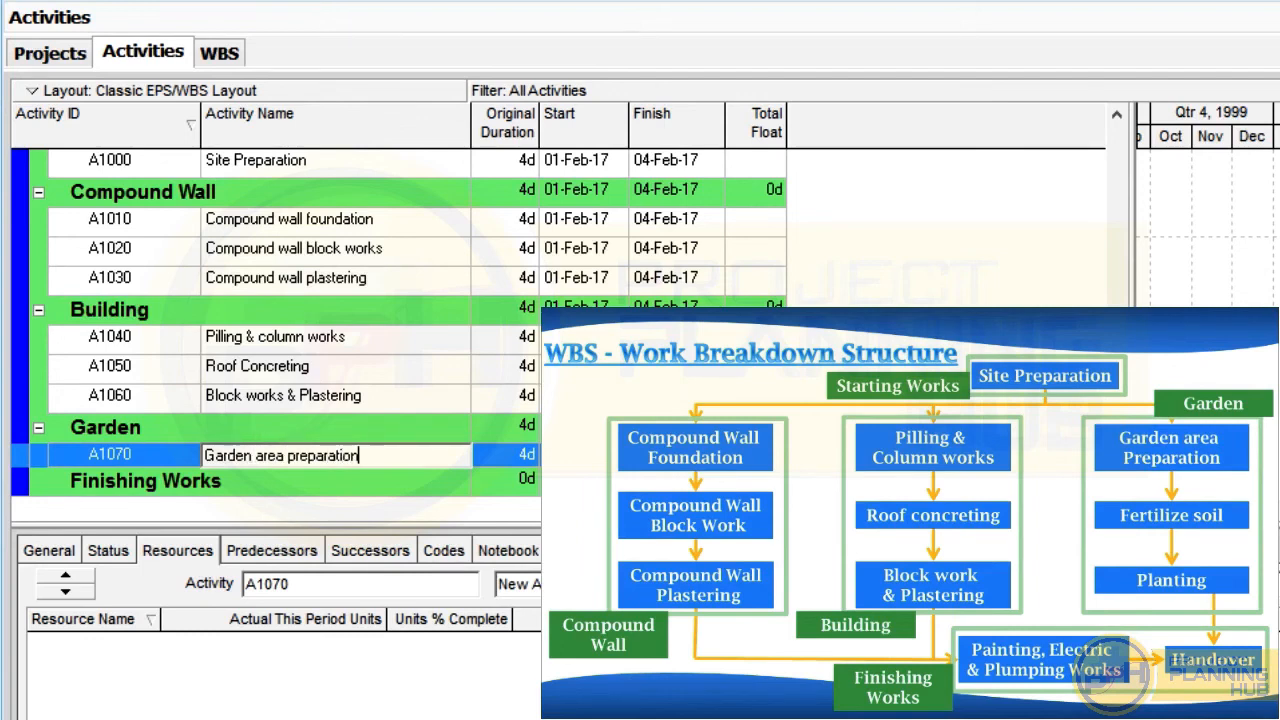
{"action": "key", "text": "Return"}
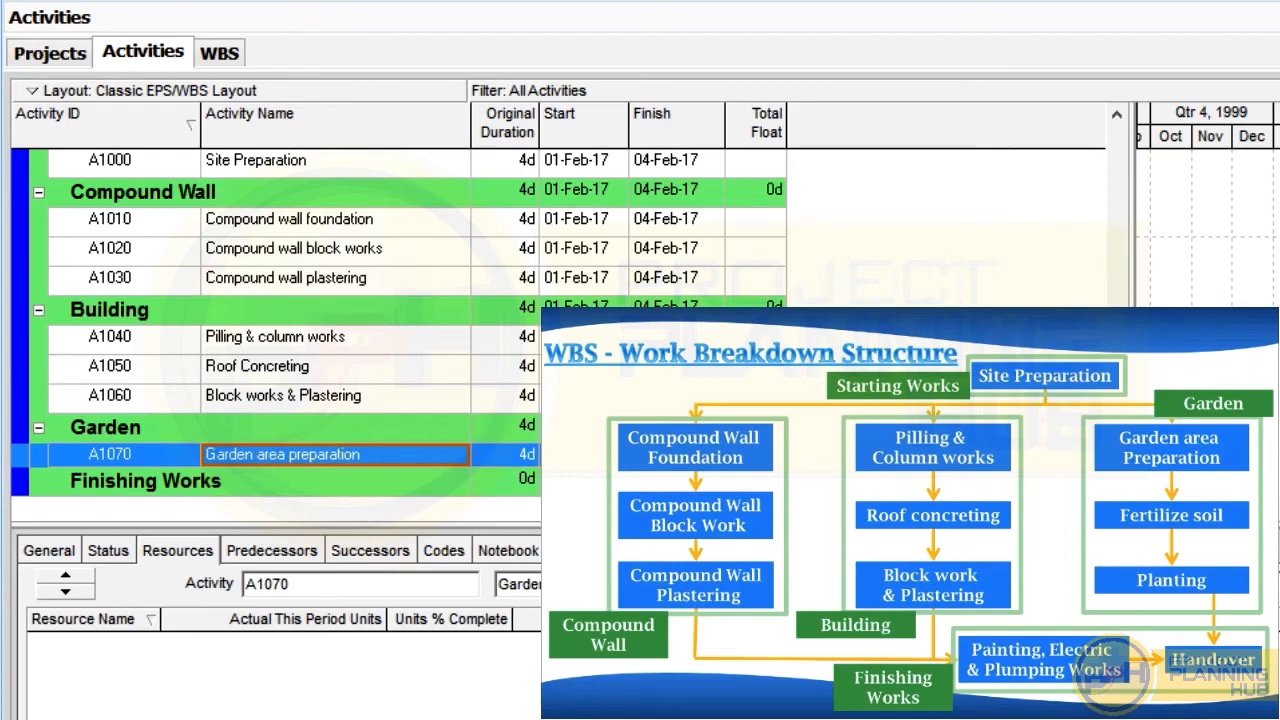
Add two more activities under the Garden element and name them "Fertilize Soil" and "Planting".
{"action": "key", "text": "Insert"}
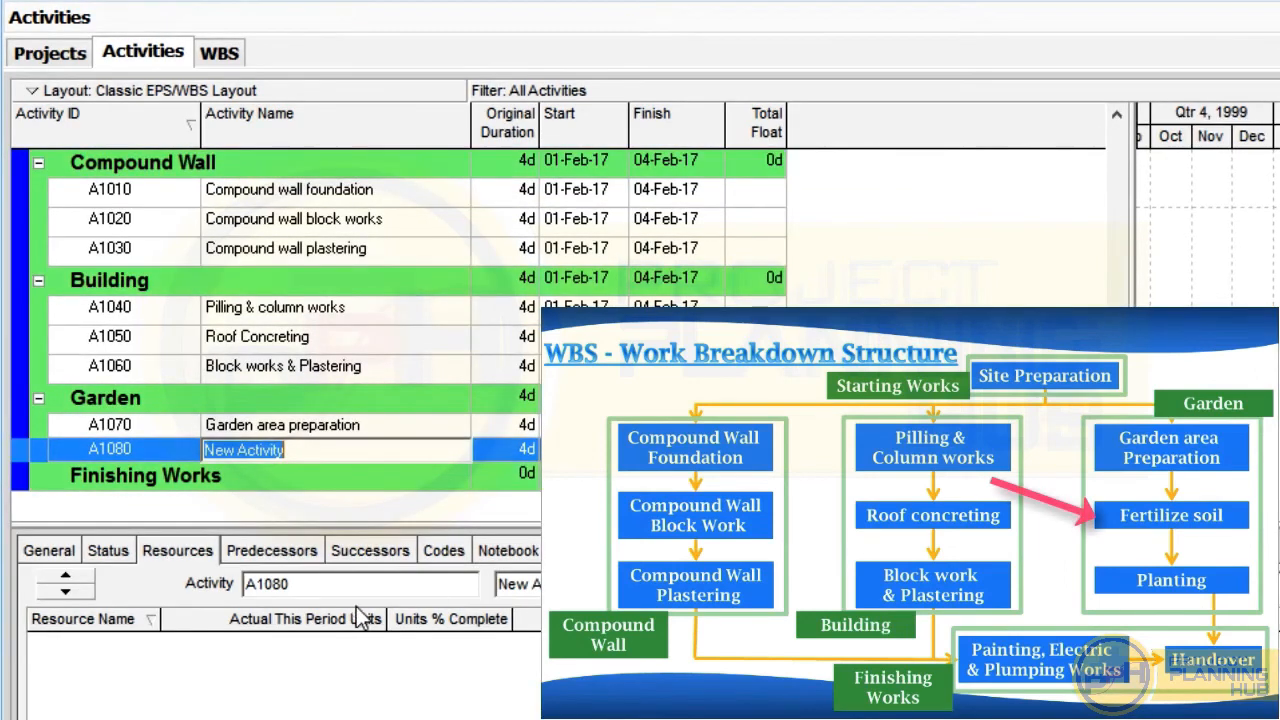
{"action": "type", "text": "Fert"}
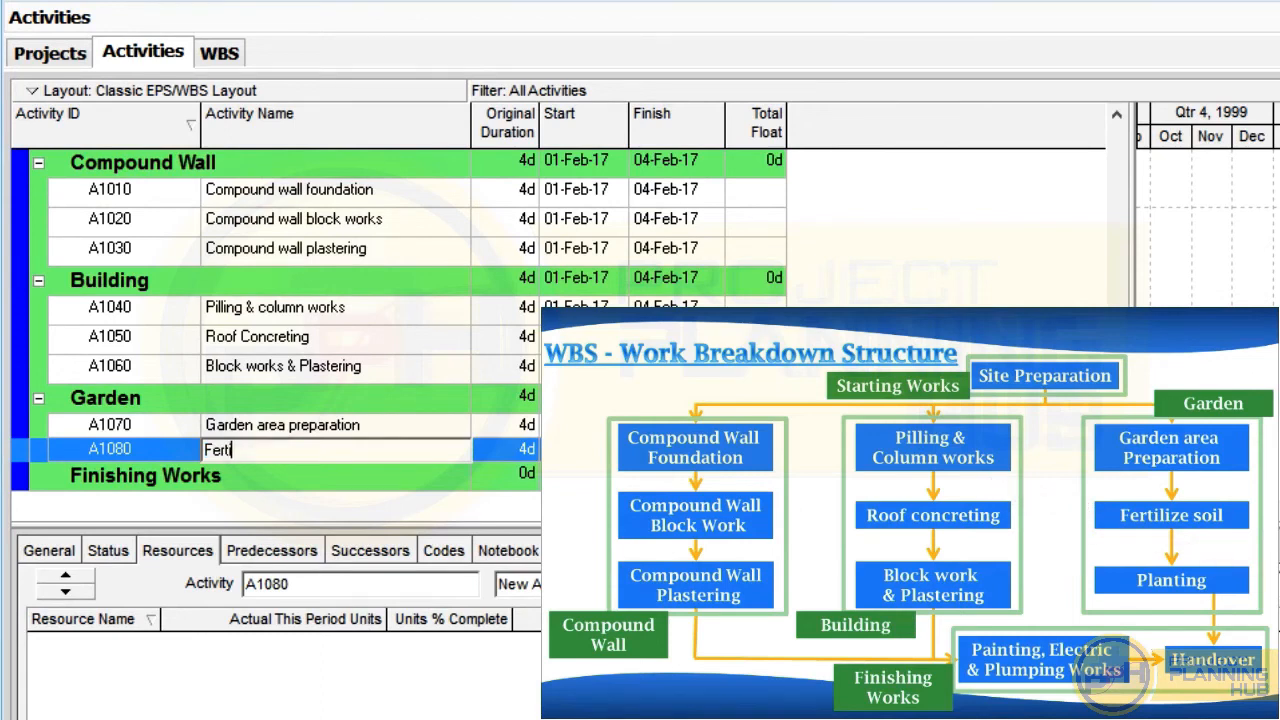
{"action": "type", "text": "ilize Soil"}
{"action": "key", "text": "Return"}
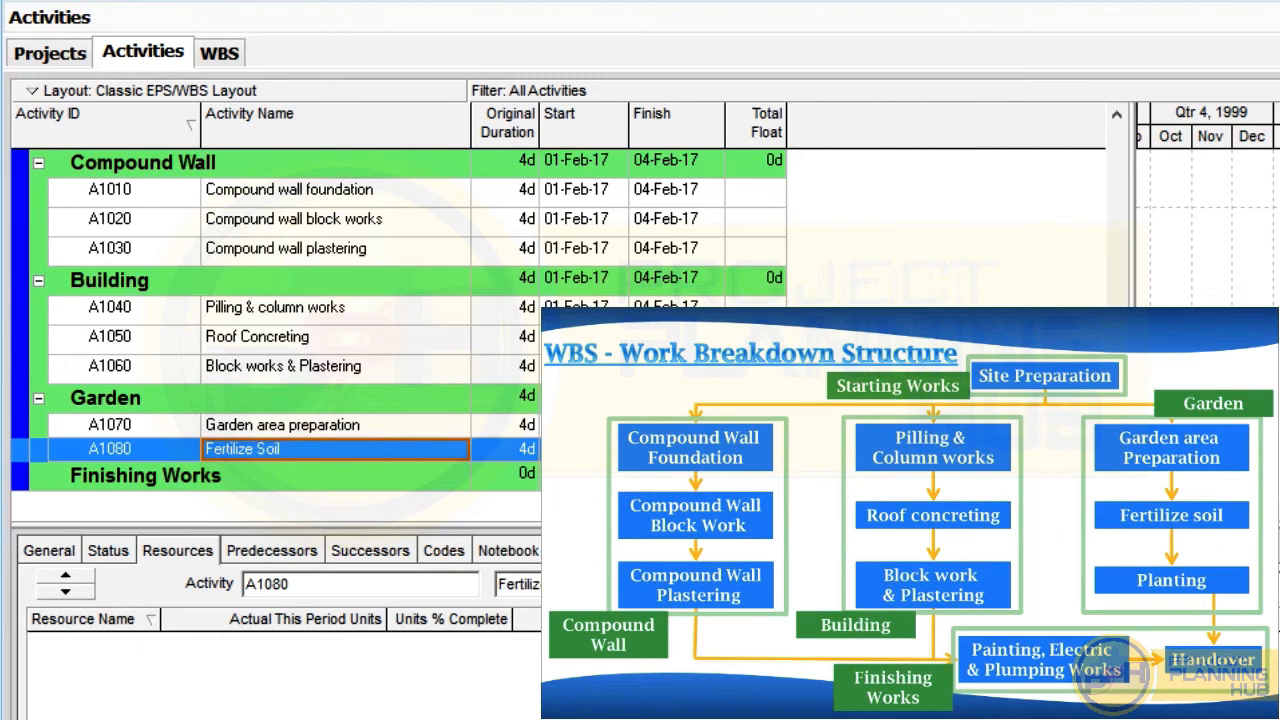
{"action": "key", "text": "Insert"}
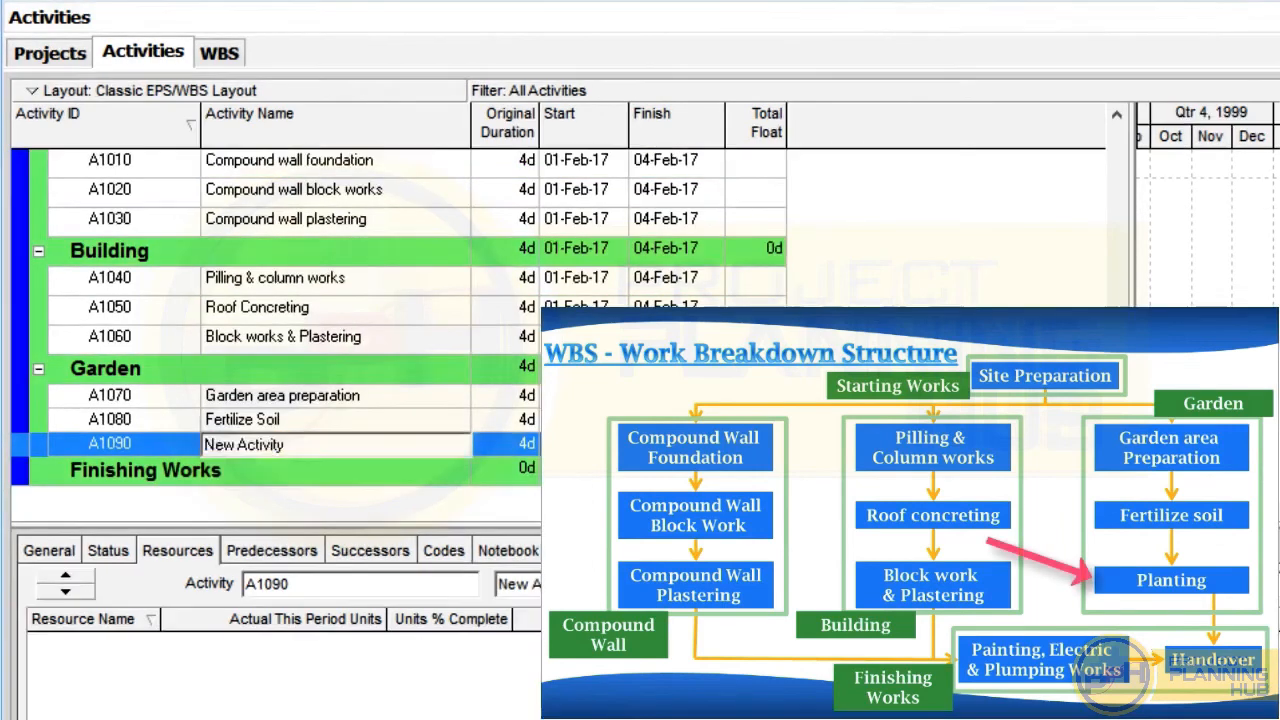
{"action": "type", "text": "Planting"}
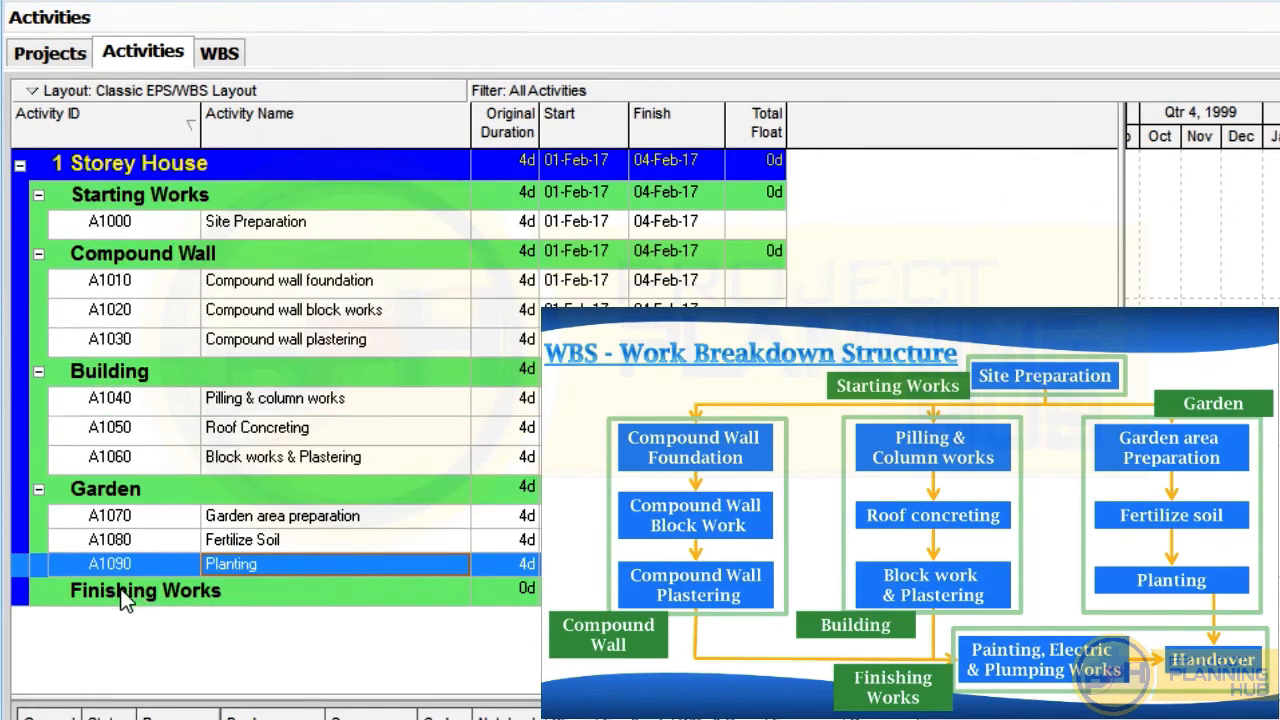
Add an activity under the Finishing Works element and name it "Painting, Electric & Plumbing Works".
{"action": "left_click", "coordinate": [121, 590]}
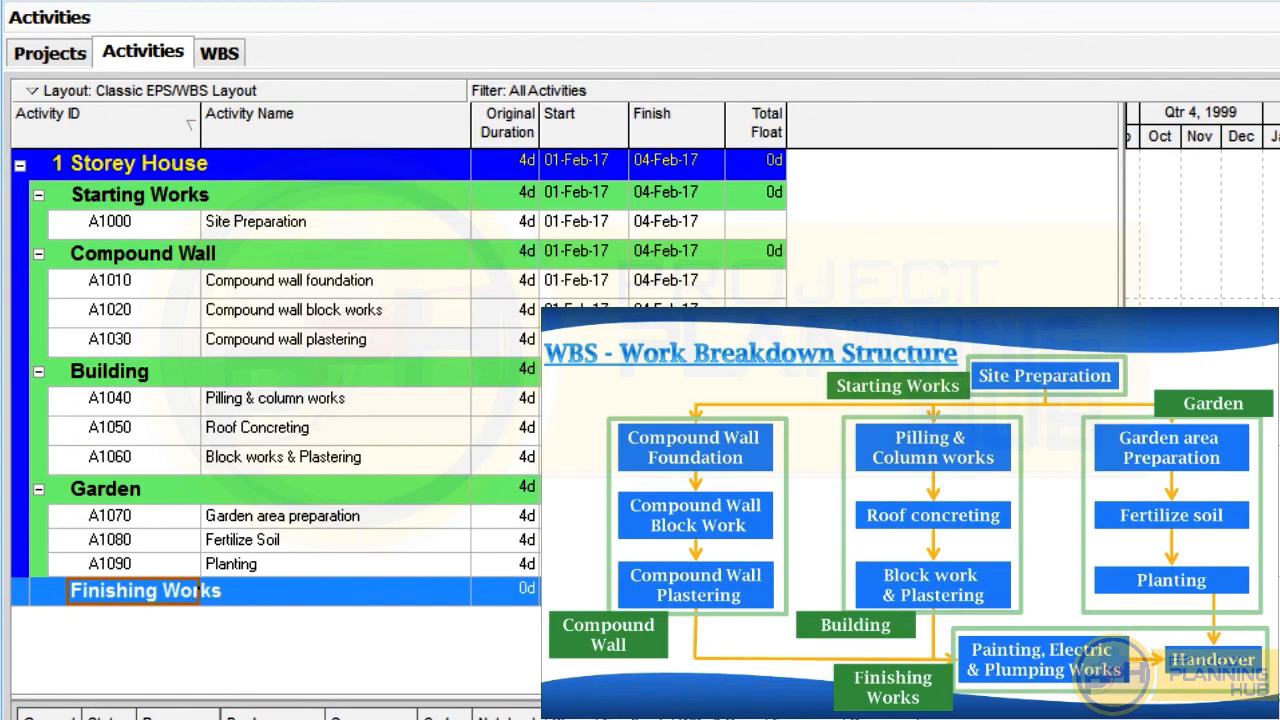
{"action": "key", "text": "Insert"}
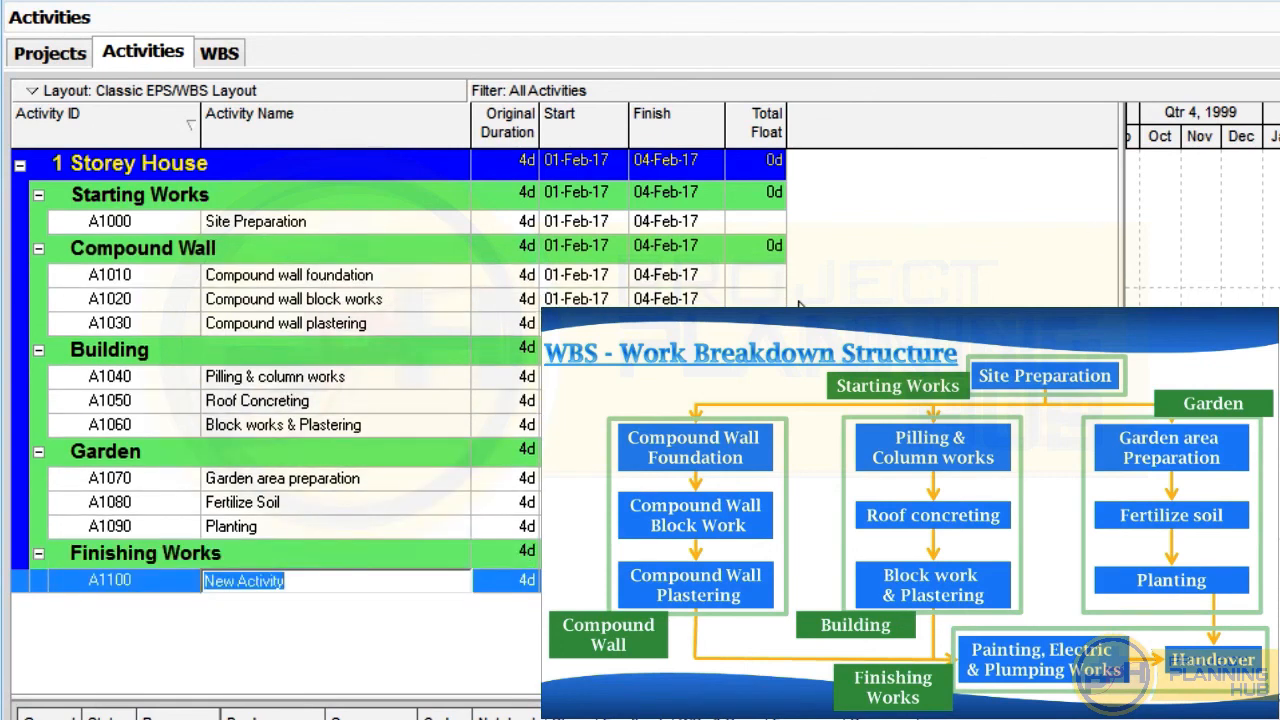
{"action": "type", "text": "Painting"}
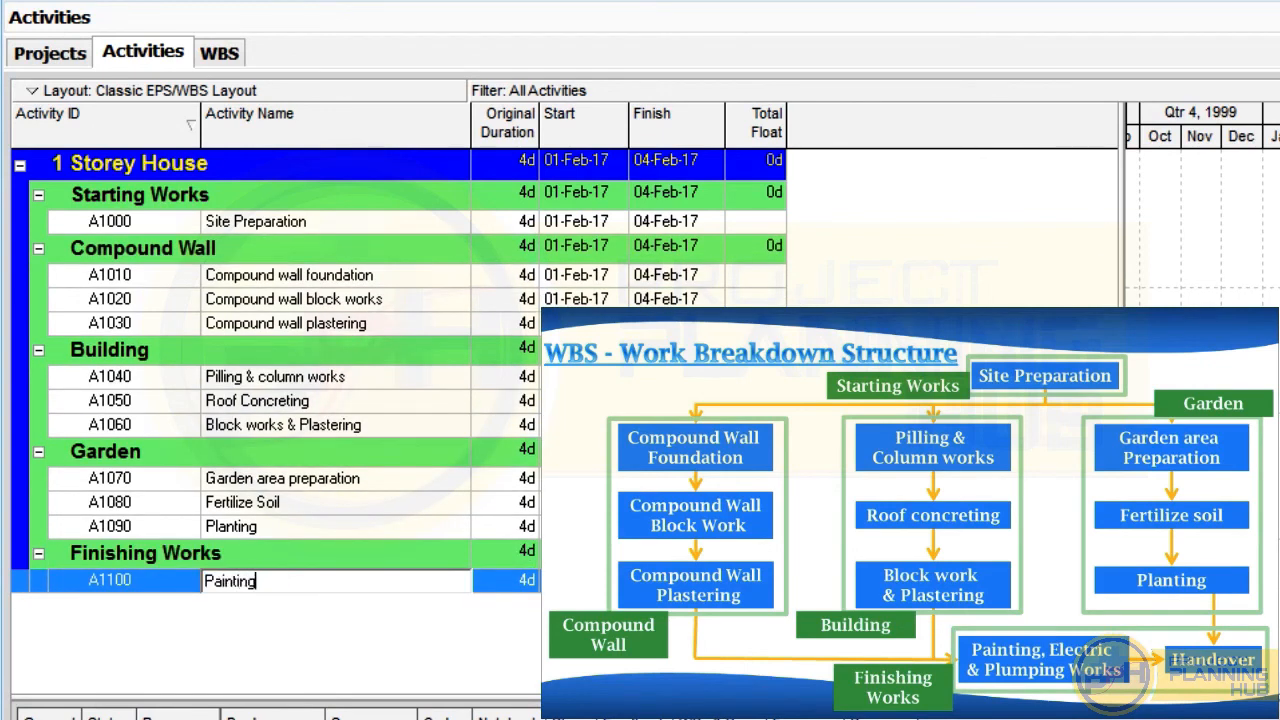
{"action": "type", "text": ", Electr"}
{"action": "type", "text": "c"}
{"action": "type", "text": "c & "}
{"action": "type", "text": "Plumbing"}
{"action": "type", "text": " Works"}
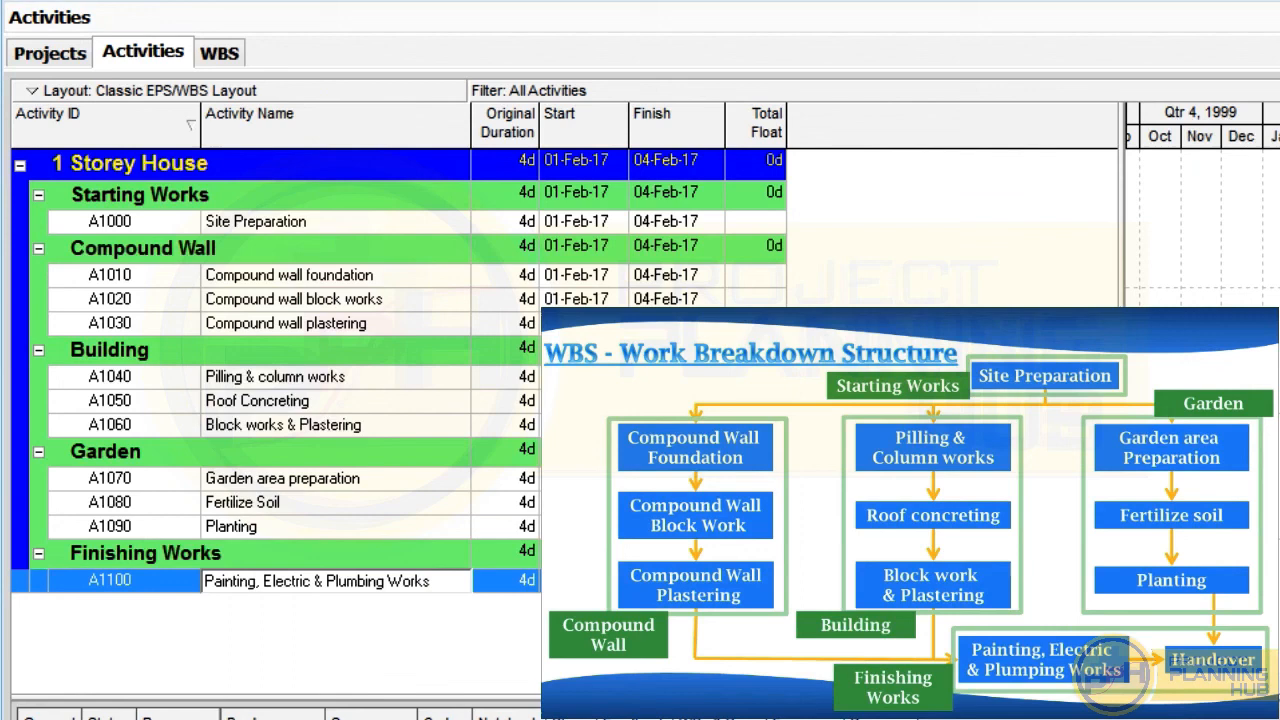
{"action": "key", "text": "Return"}
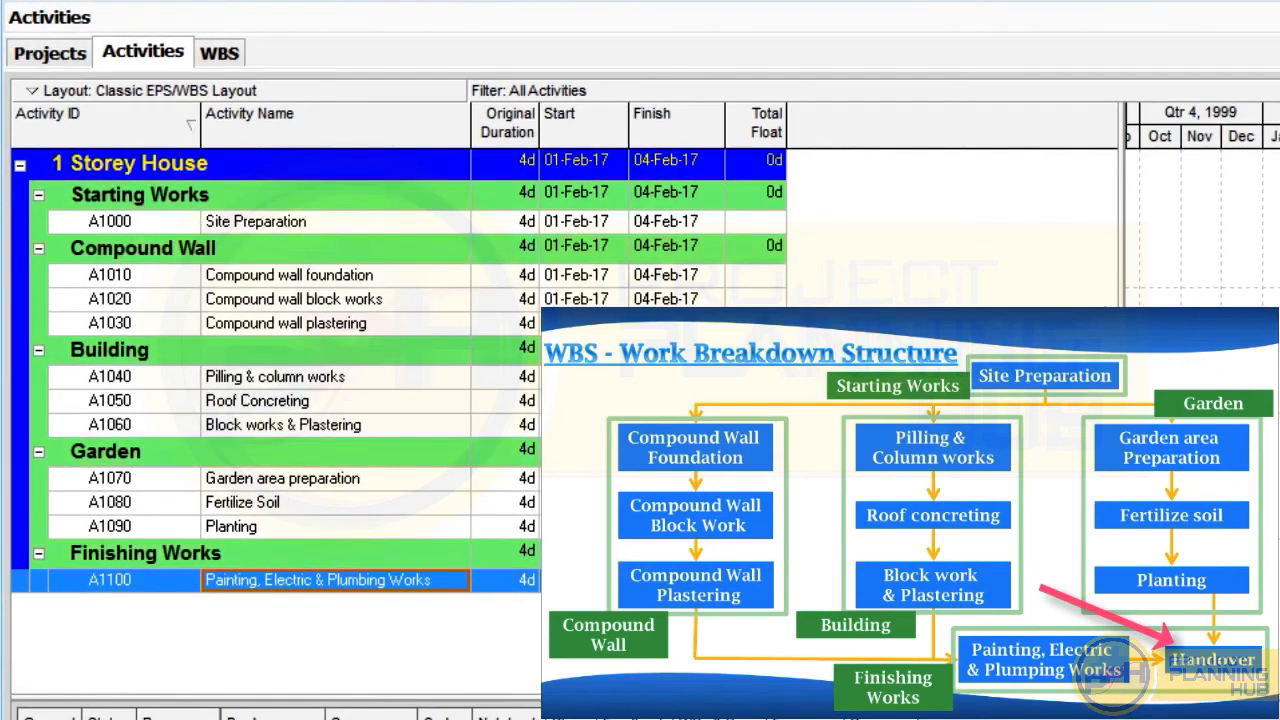
Add a second activity under Finishing Works and name it "Handover".
{"action": "key", "text": "Insert"}
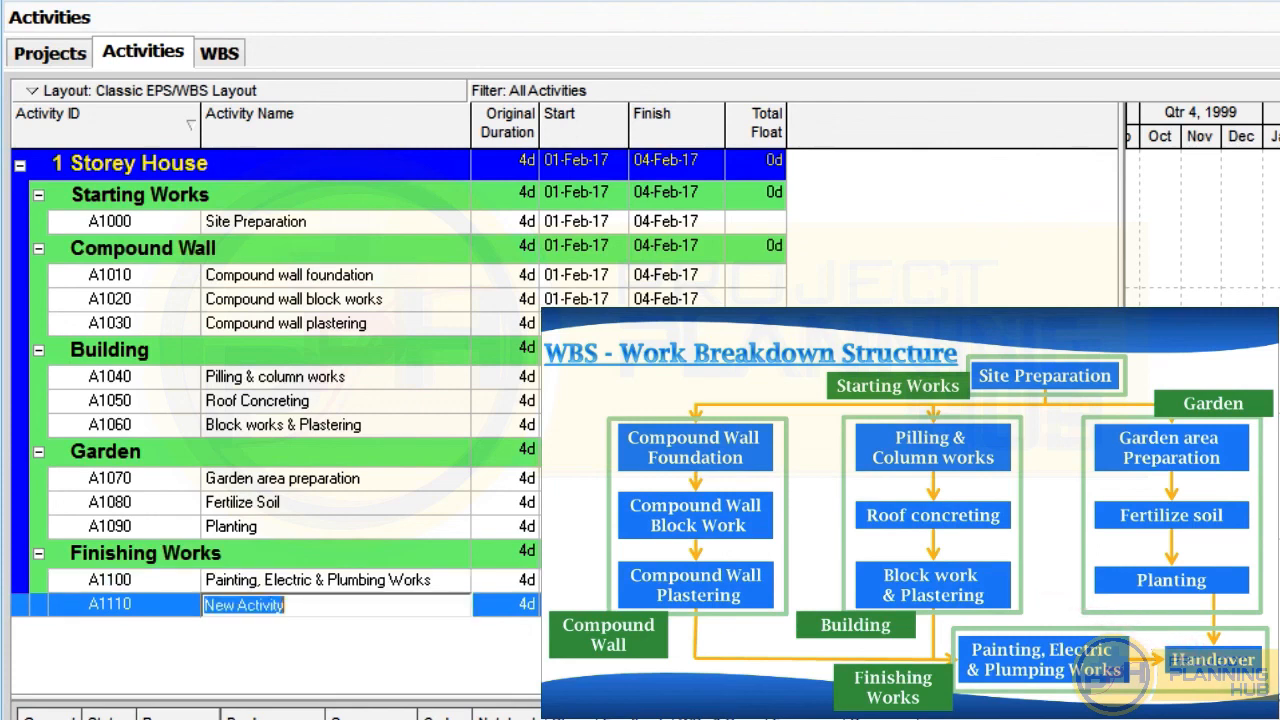
{"action": "type", "text": "Hand"}
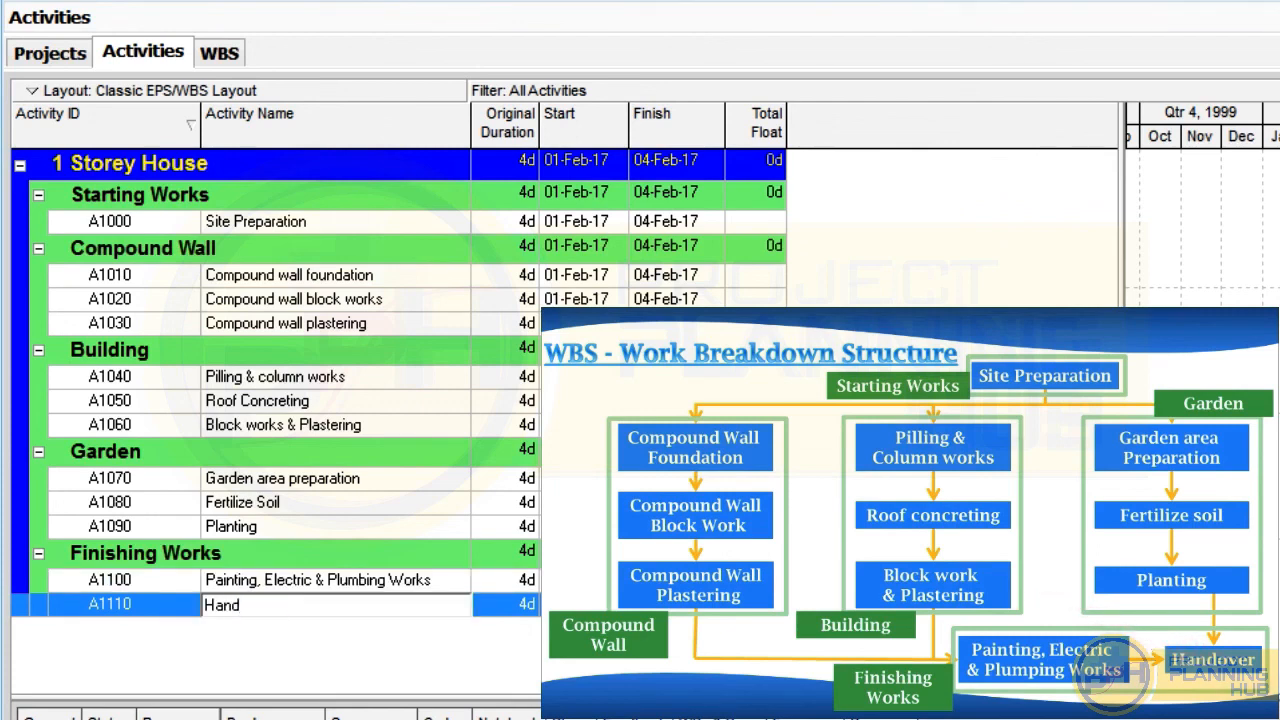
{"action": "type", "text": "over"}
{"action": "key", "text": "Return"}
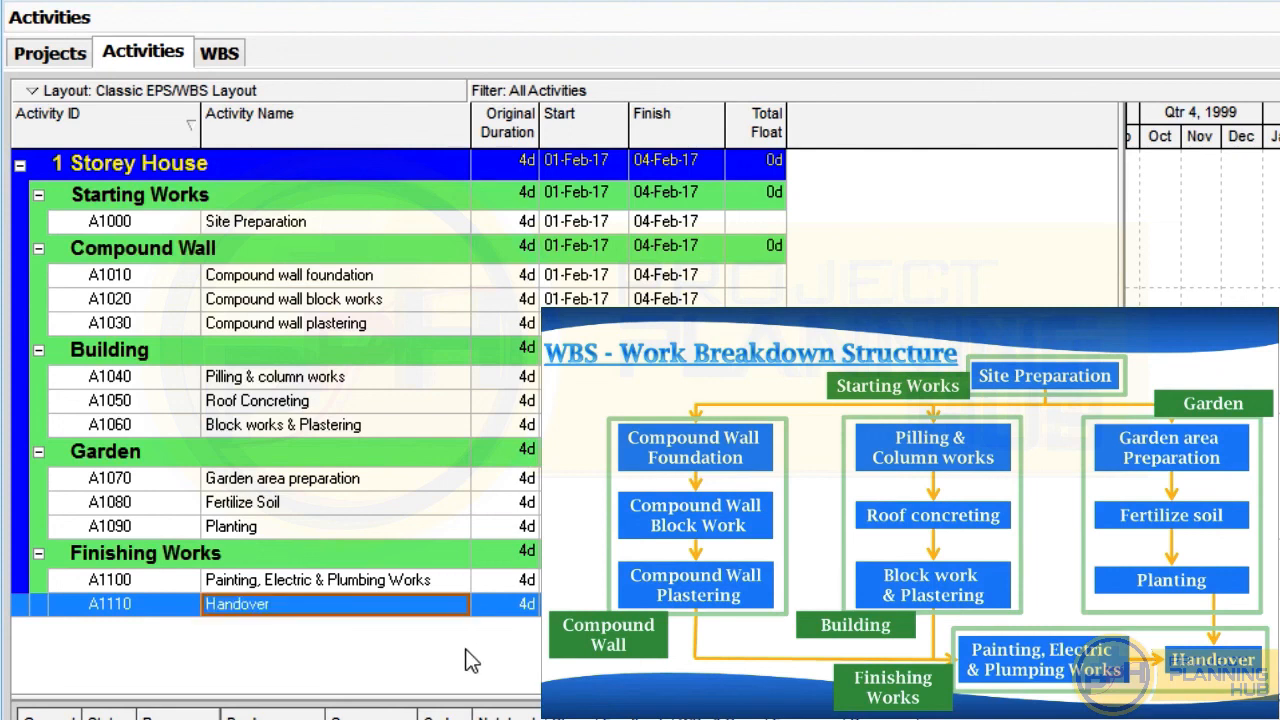